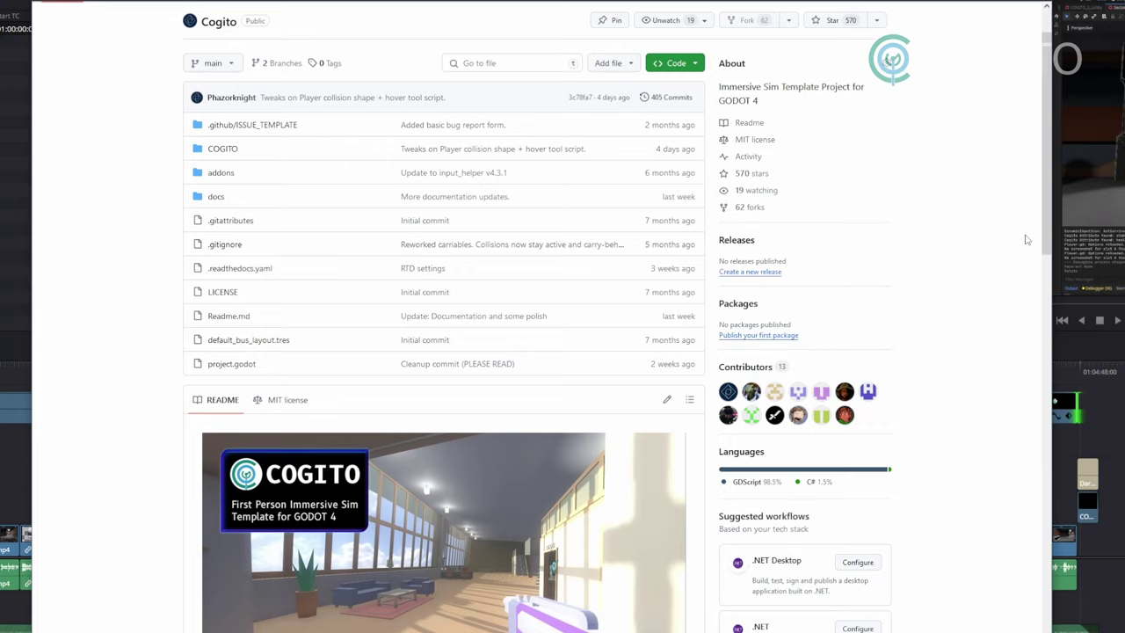
- Look through the COGITO repository page, from its file list to the readme's principles and current features
scroll(1010, 248, up, 1)
scroll(1009, 248, down, 4)
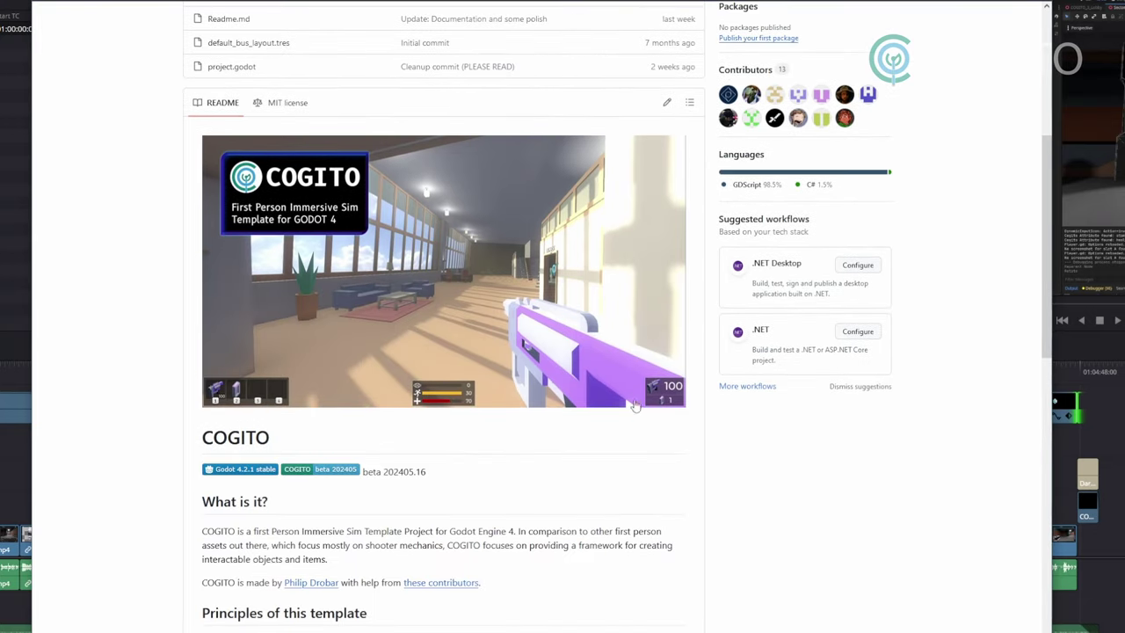
scroll(532, 414, down, 2)
scroll(533, 414, down, 1)
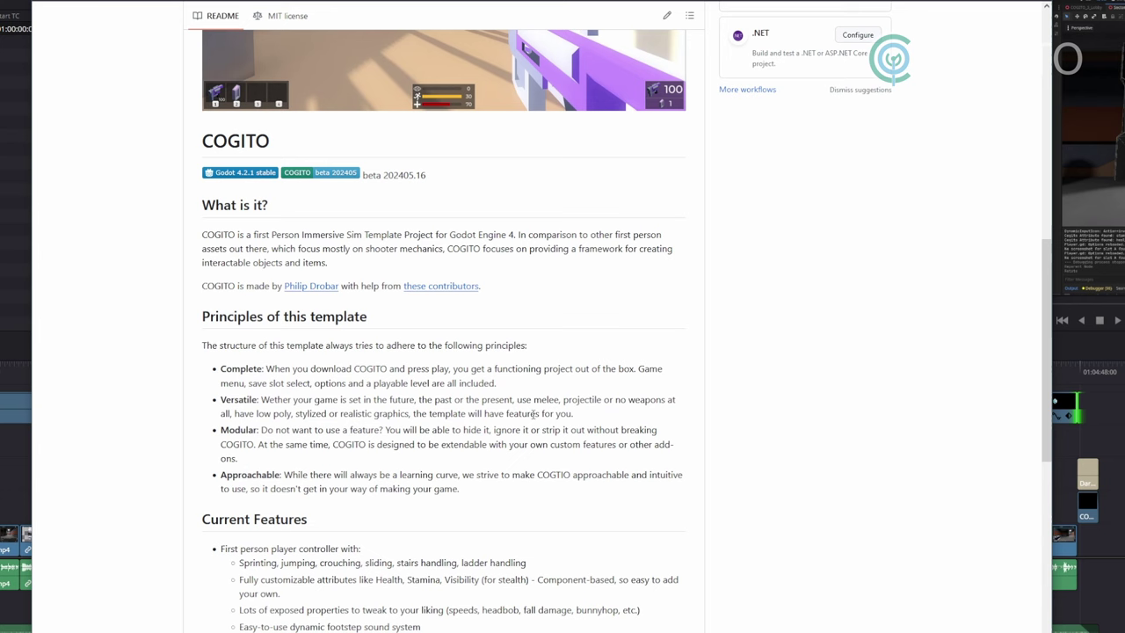
scroll(533, 415, down, 3)
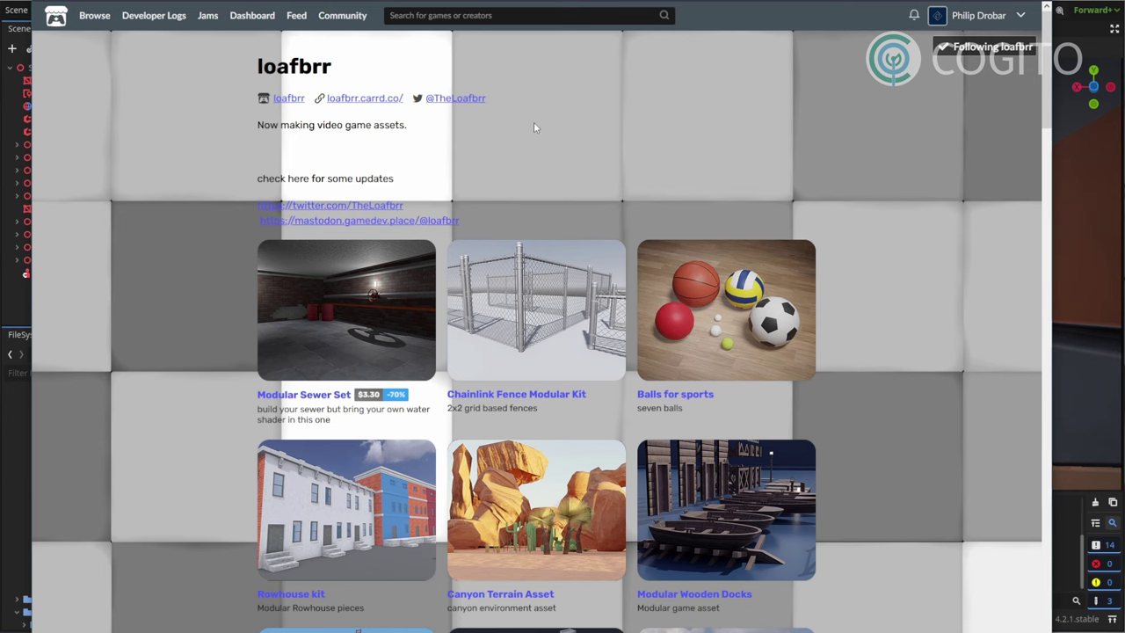
- Browse the loafbrr asset packs on the itch.io creator page
scroll(536, 174, down, 3)
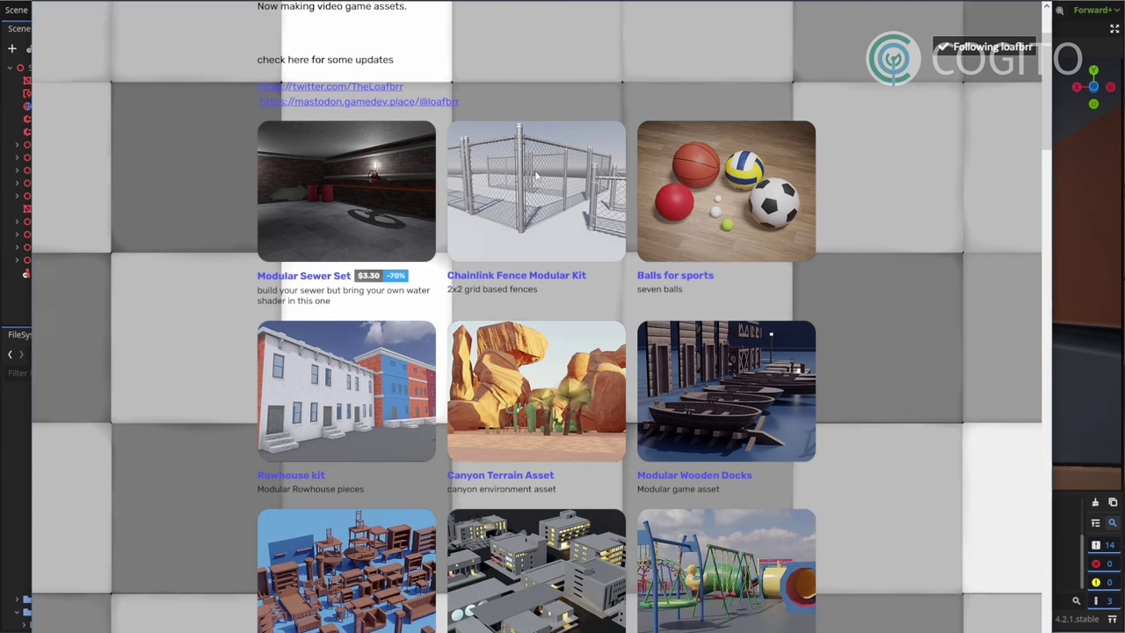
scroll(688, 253, down, 2)
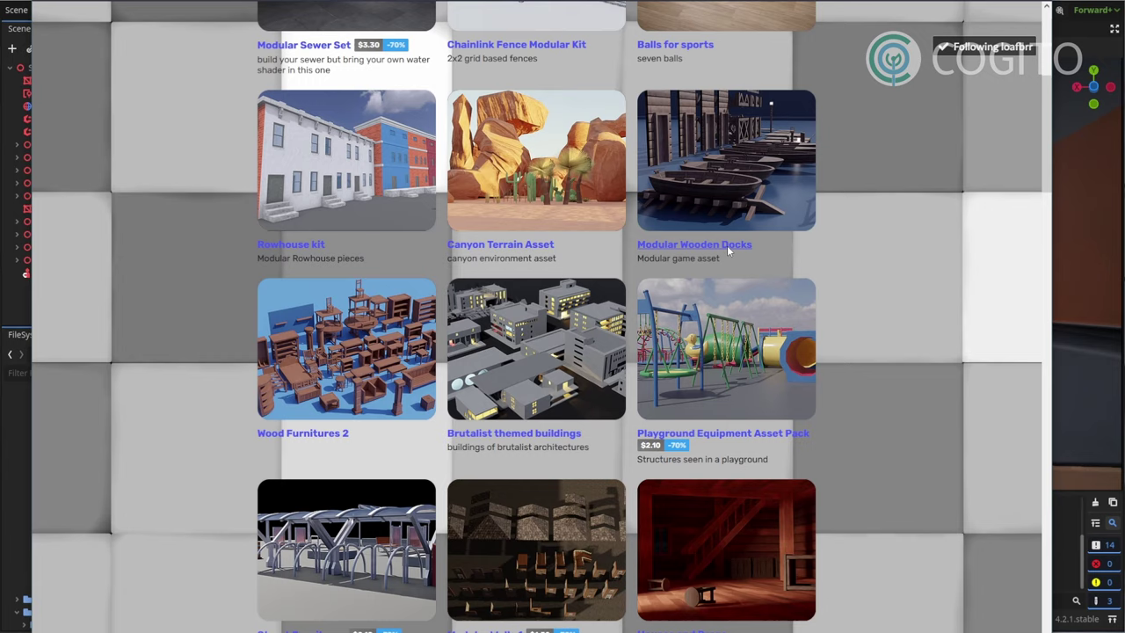
scroll(809, 265, down, 1)
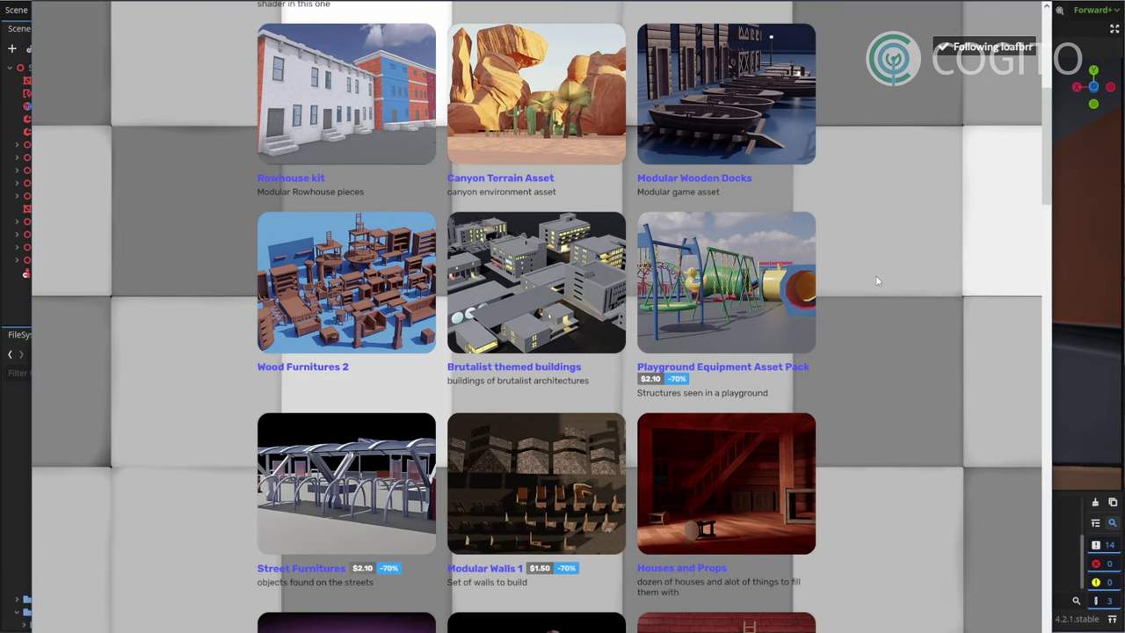
scroll(913, 282, up, 2)
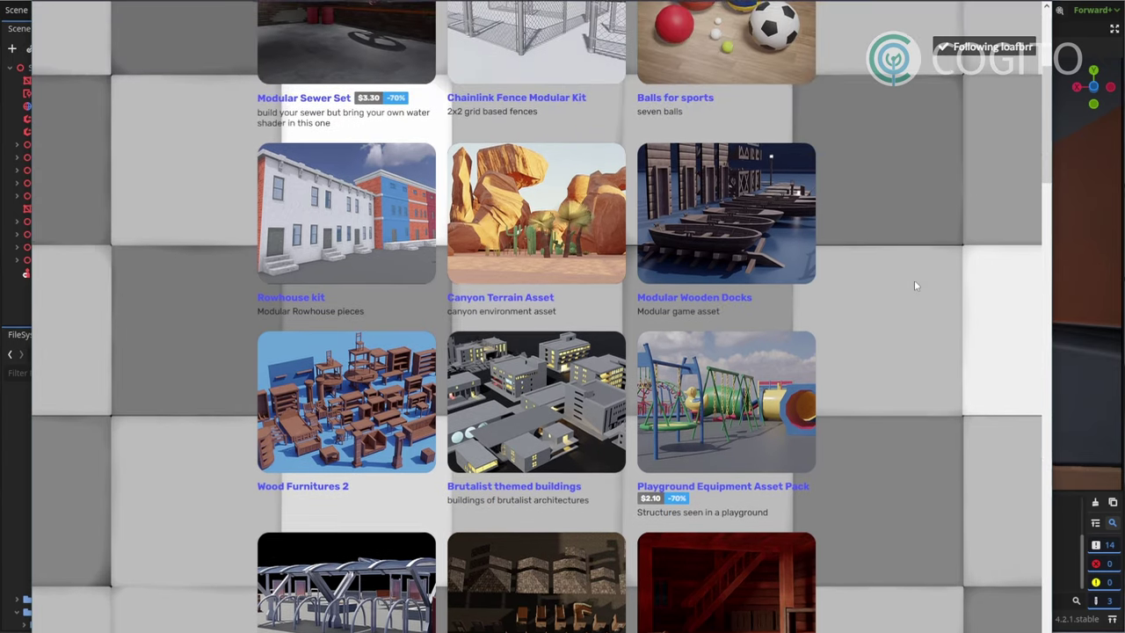
scroll(915, 286, up, 4)
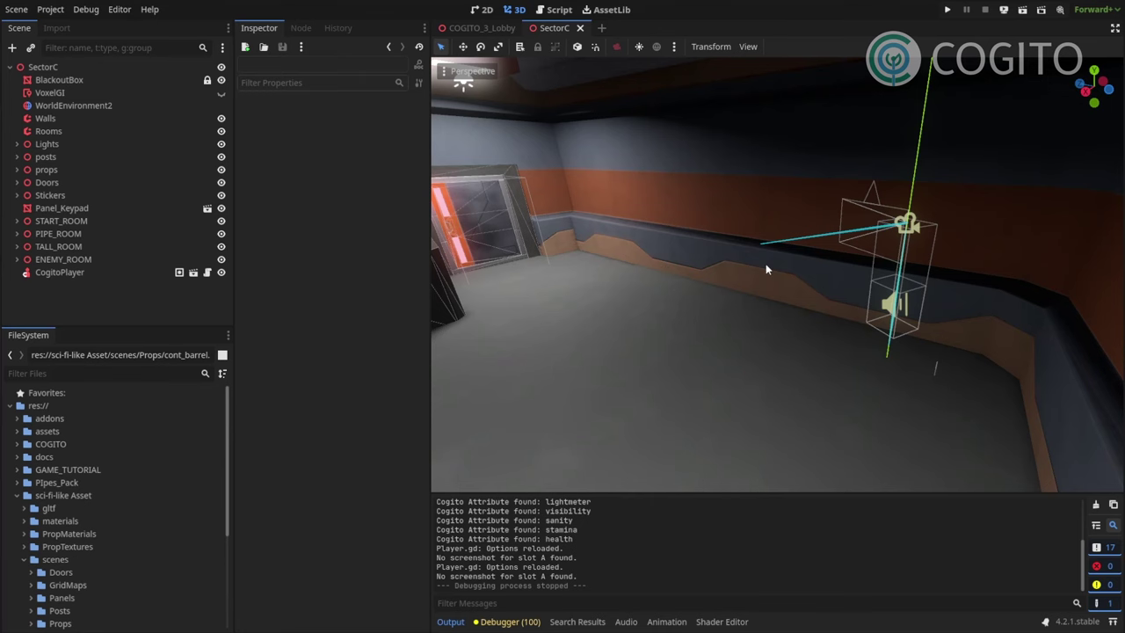
- Switch to the Godot editor and open the scene of the Tool_Tray on the start room table in SectorC
mouse_move(734, 276)
right_down()
mouse_move(756, 271)
mouse_move(781, 287)
mouse_move(622, 281)
mouse_move(804, 275)
mouse_move(793, 255)
mouse_move(714, 255)
mouse_move(712, 277)
mouse_move(668, 281)
mouse_move(738, 283)
mouse_move(694, 283)
mouse_move(746, 272)
right_up()
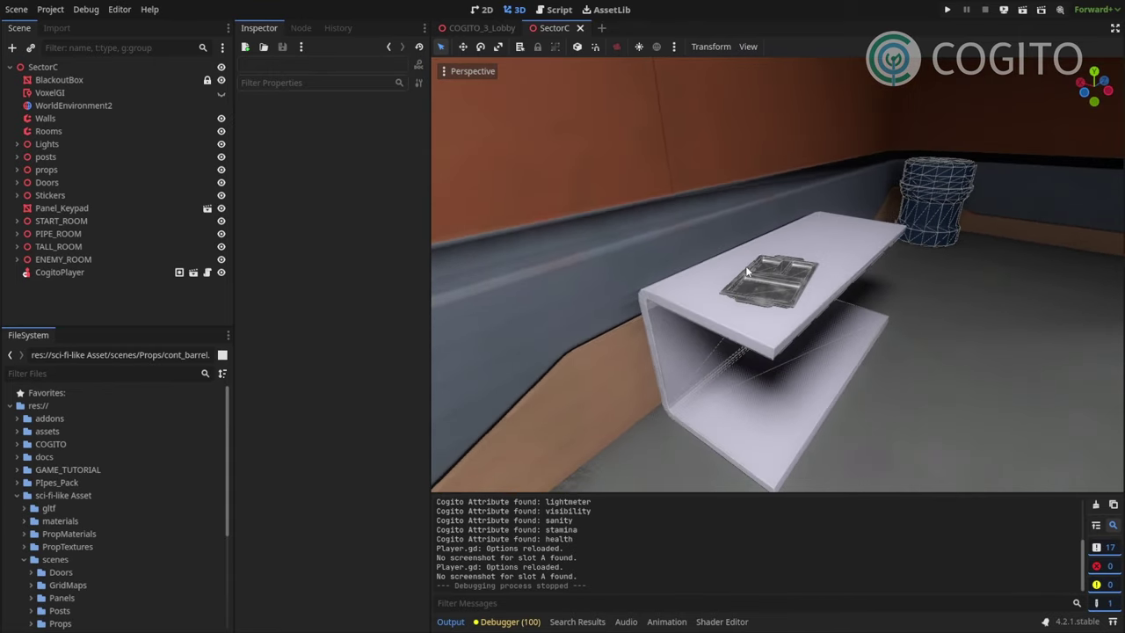
click(780, 292)
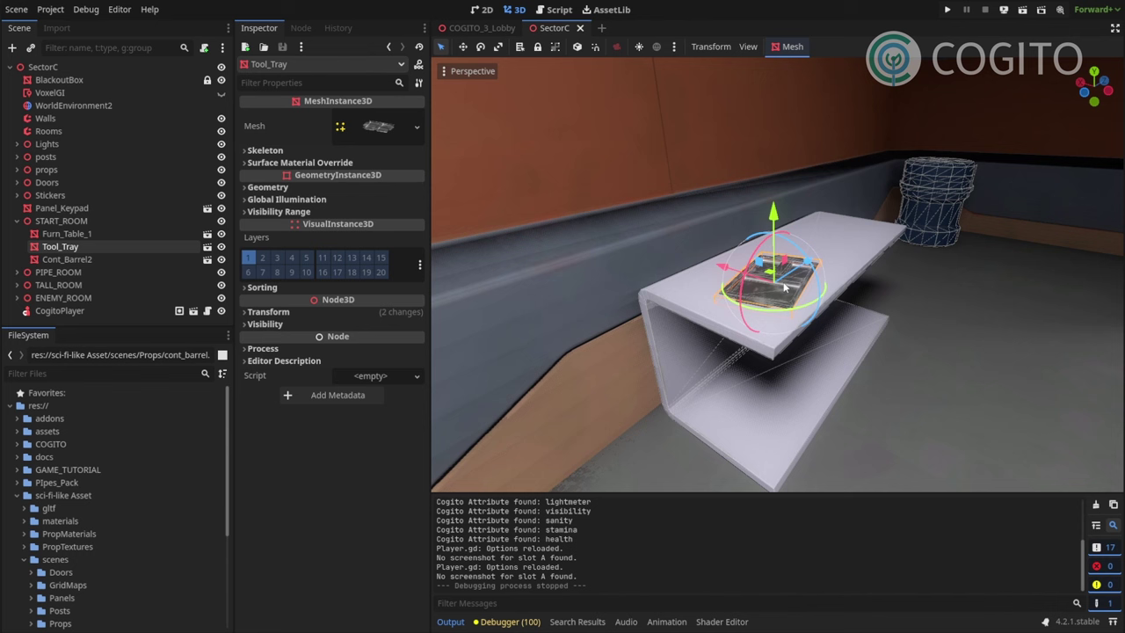
scroll(846, 278, up, 3)
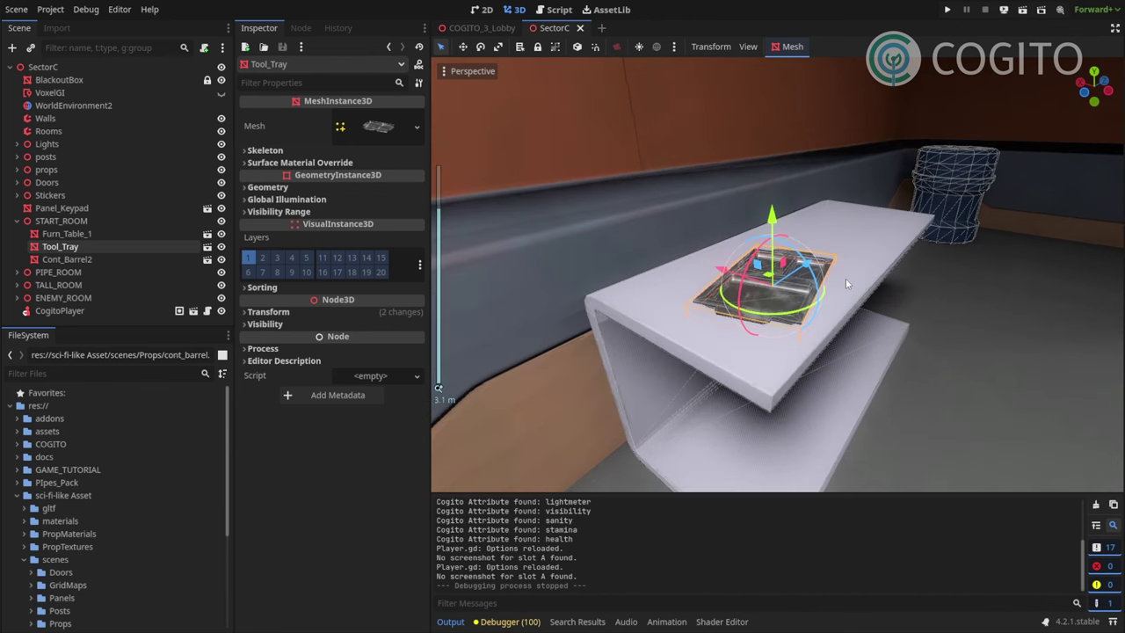
scroll(835, 279, down, 2)
scroll(814, 284, up, 2)
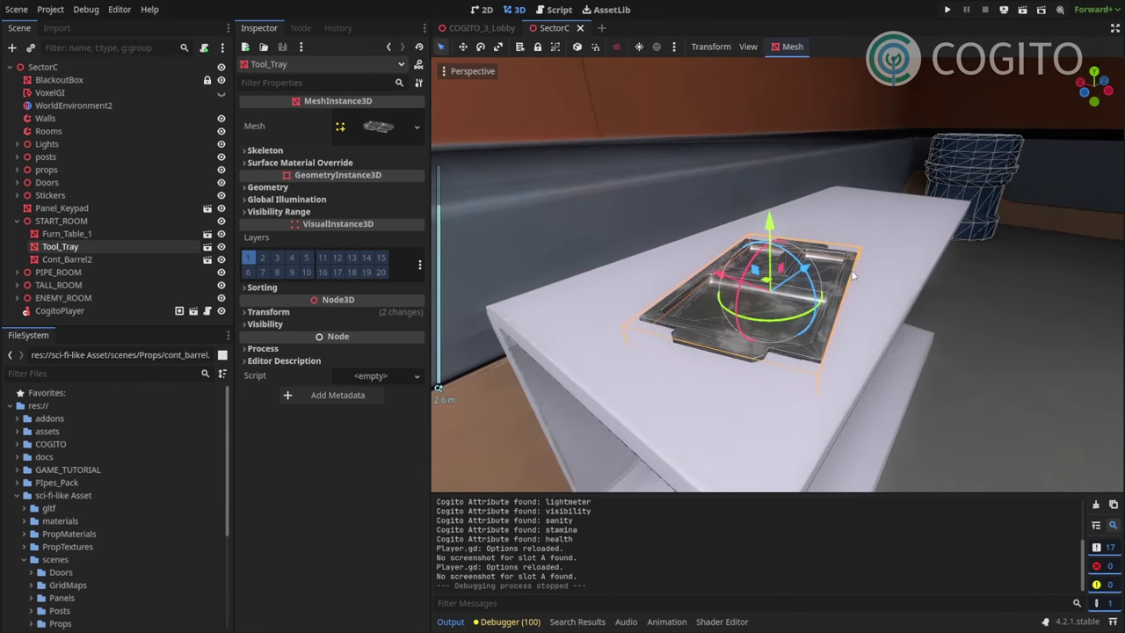
middle_drag(814, 283, 842, 273)
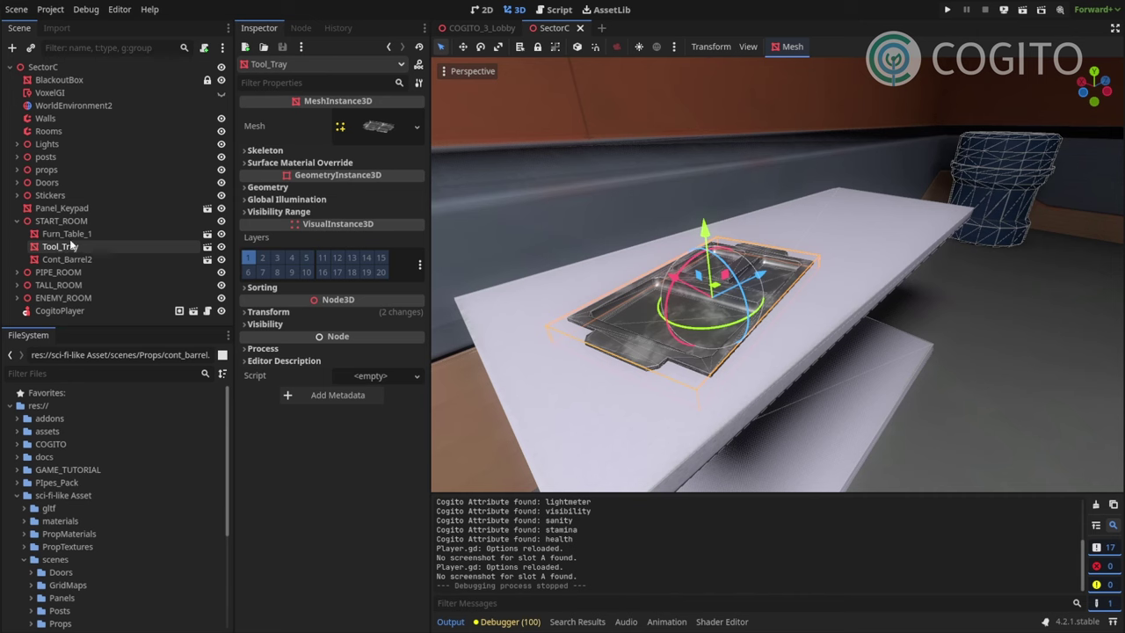
click(206, 248)
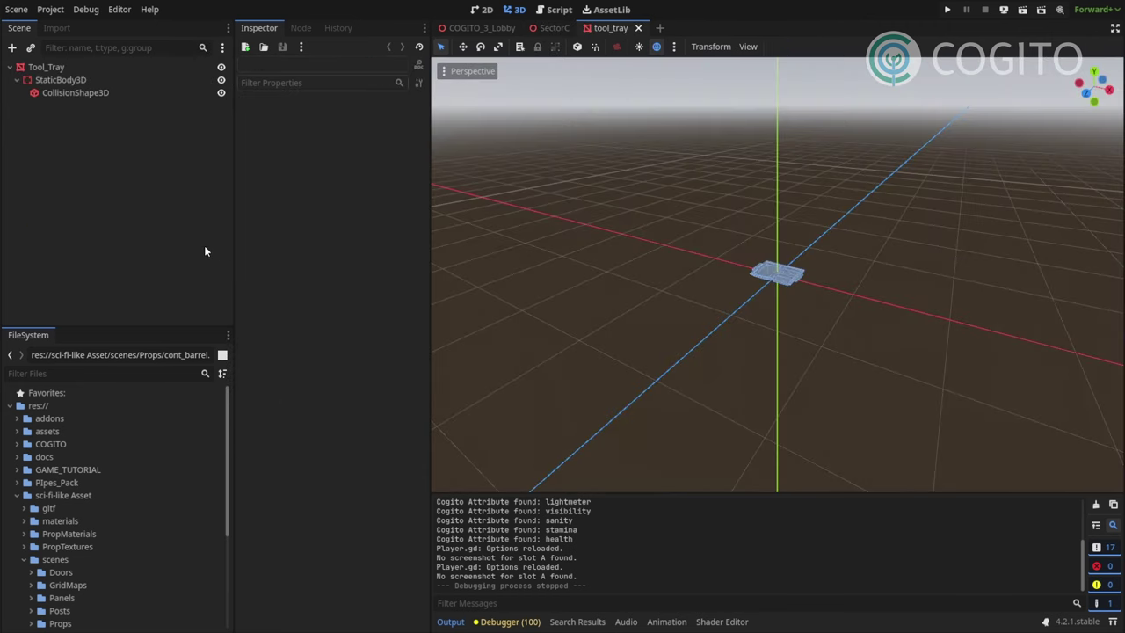
- Inspect the Tool_Tray mesh node and the CollisionShape3D under its static body
double_click(69, 67)
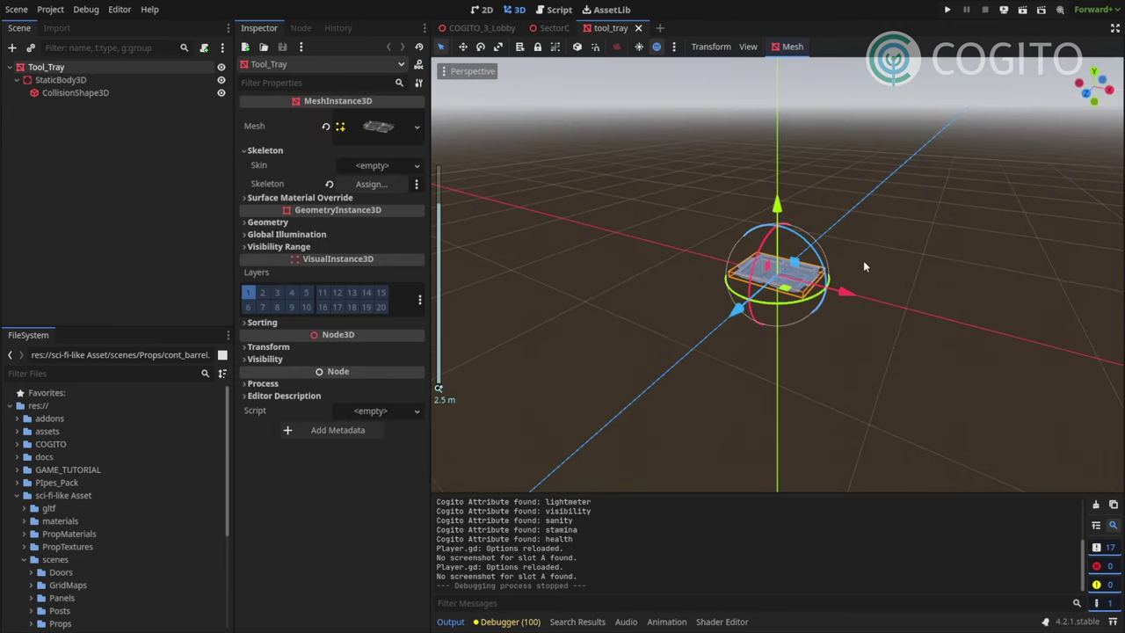
click(75, 93)
scroll(961, 234, up, 4)
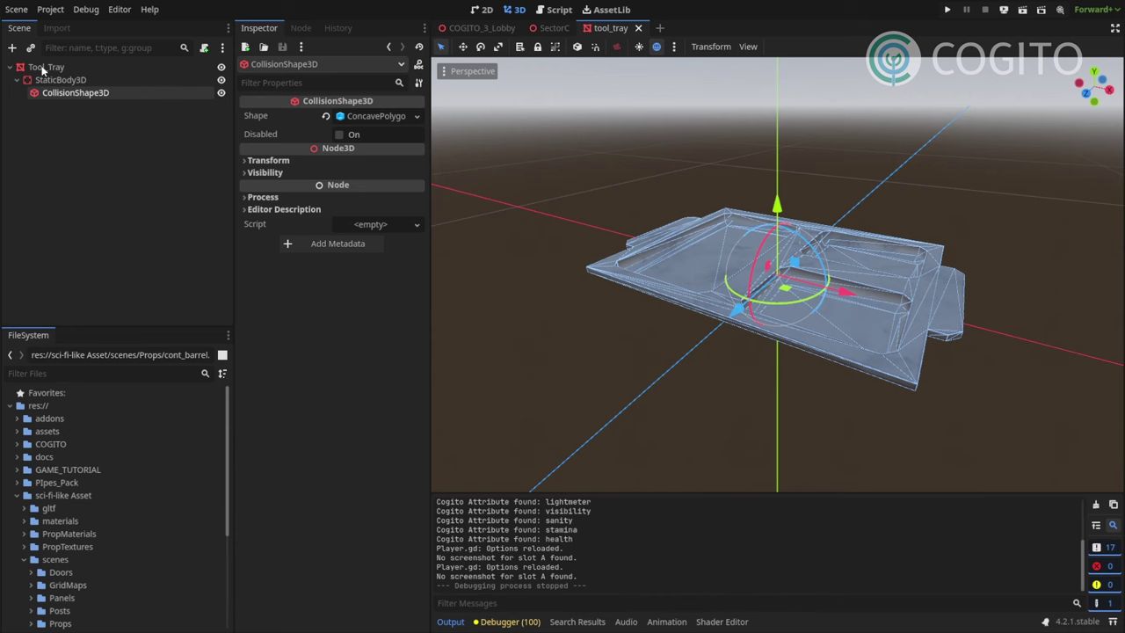
click(75, 130)
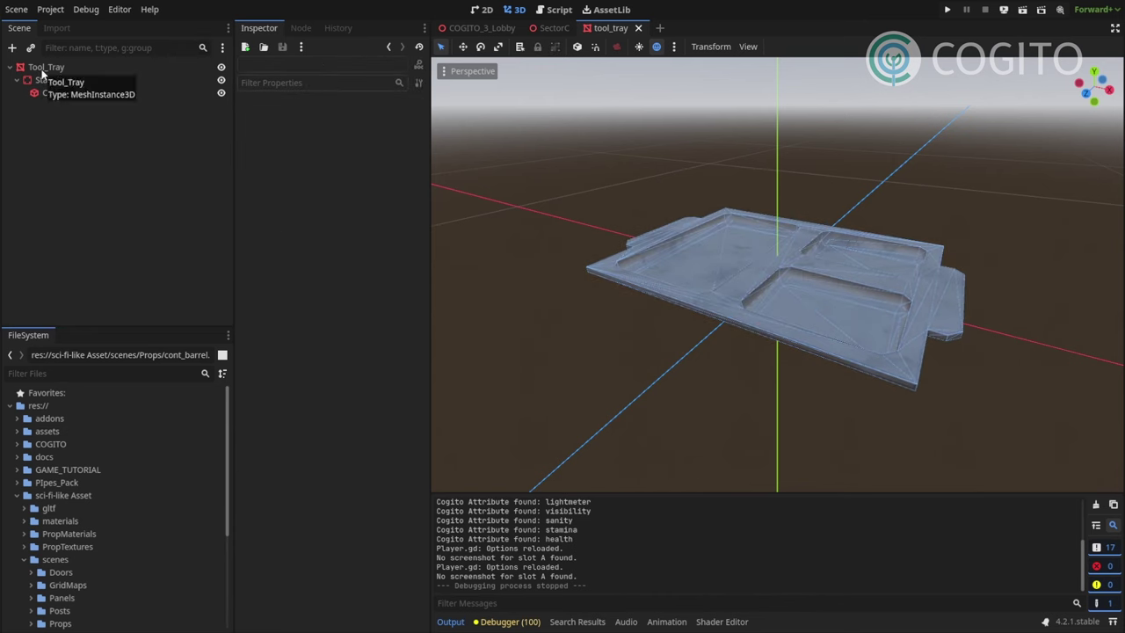
- Add a RigidBody3D node as a child of Tool_Tray
right_click(42, 71)
click(13, 49)
click(12, 48)
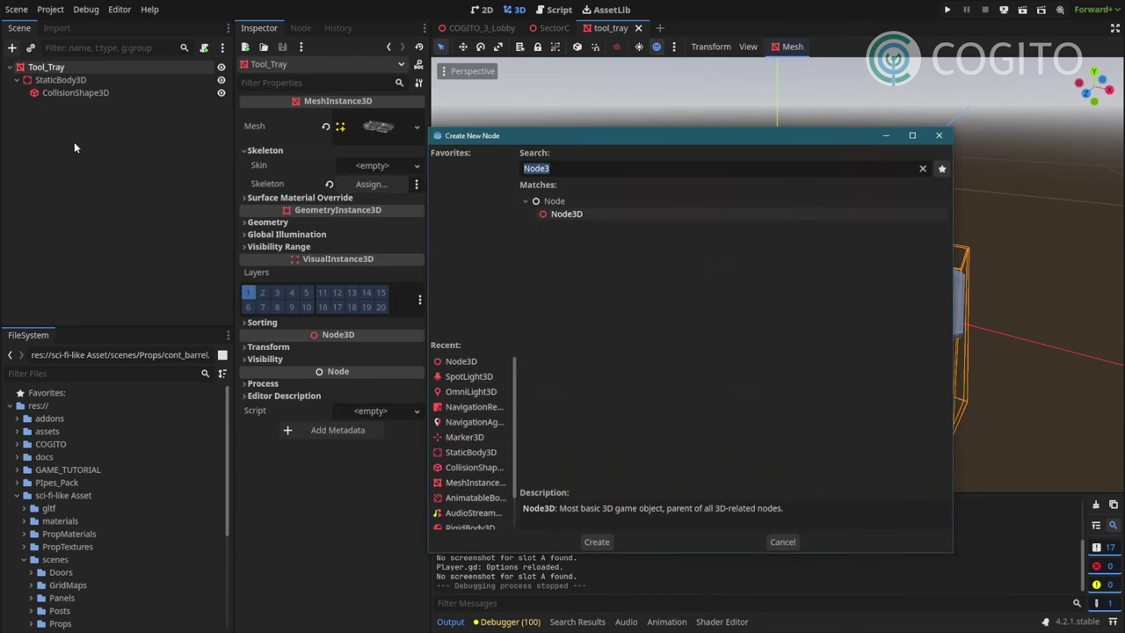
text(RigidBody)
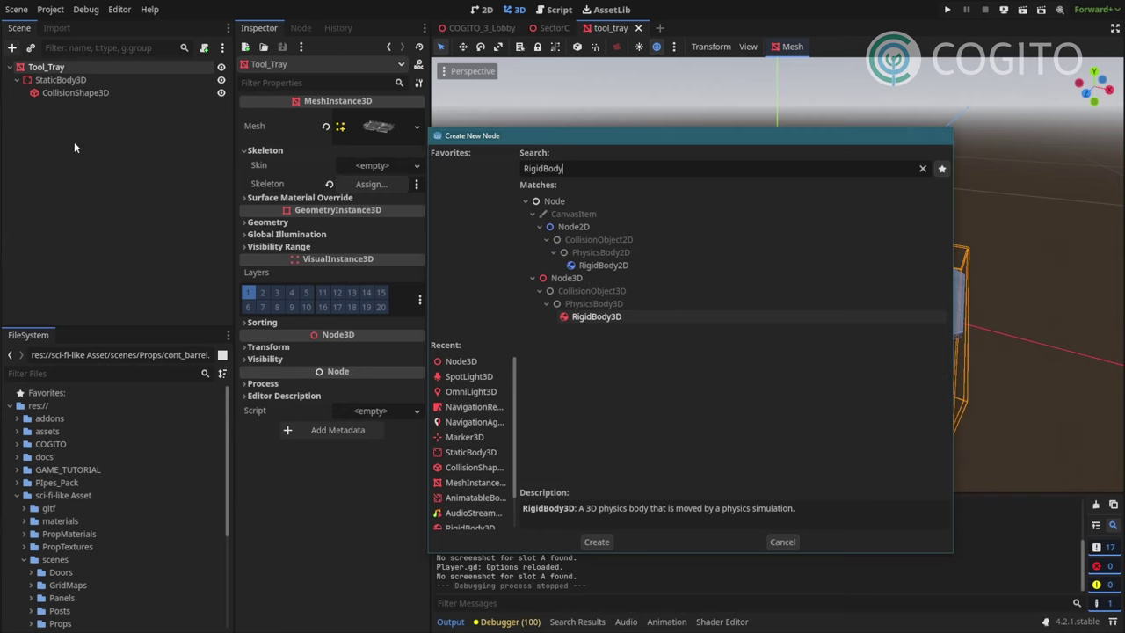
key(Return)
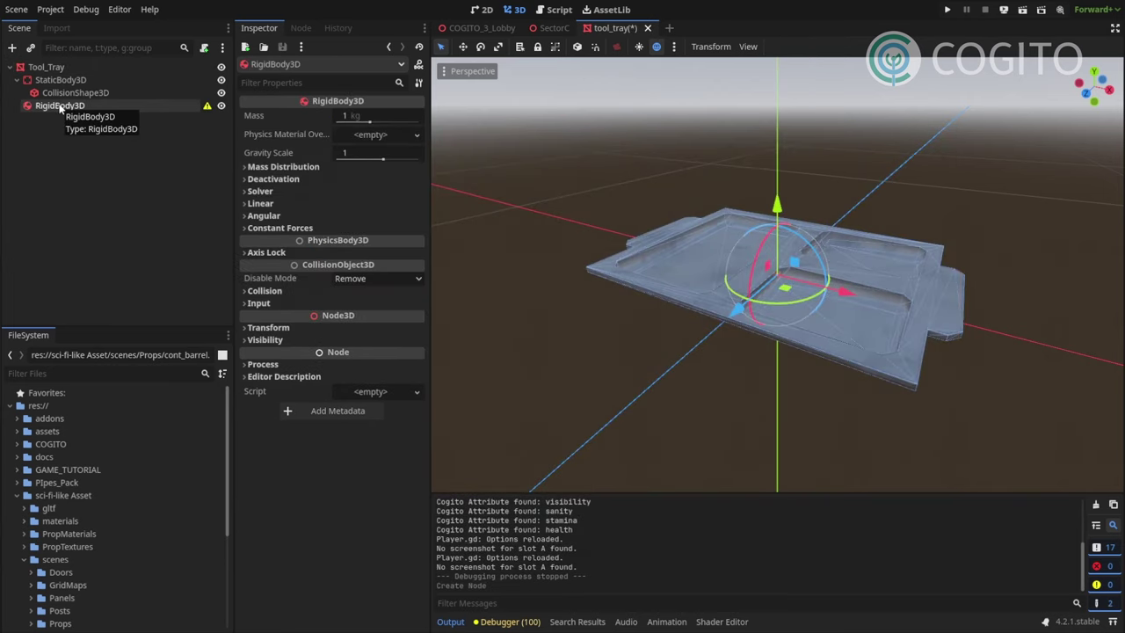
- Make the RigidBody3D the scene root and read its node configuration warning
right_click(60, 107)
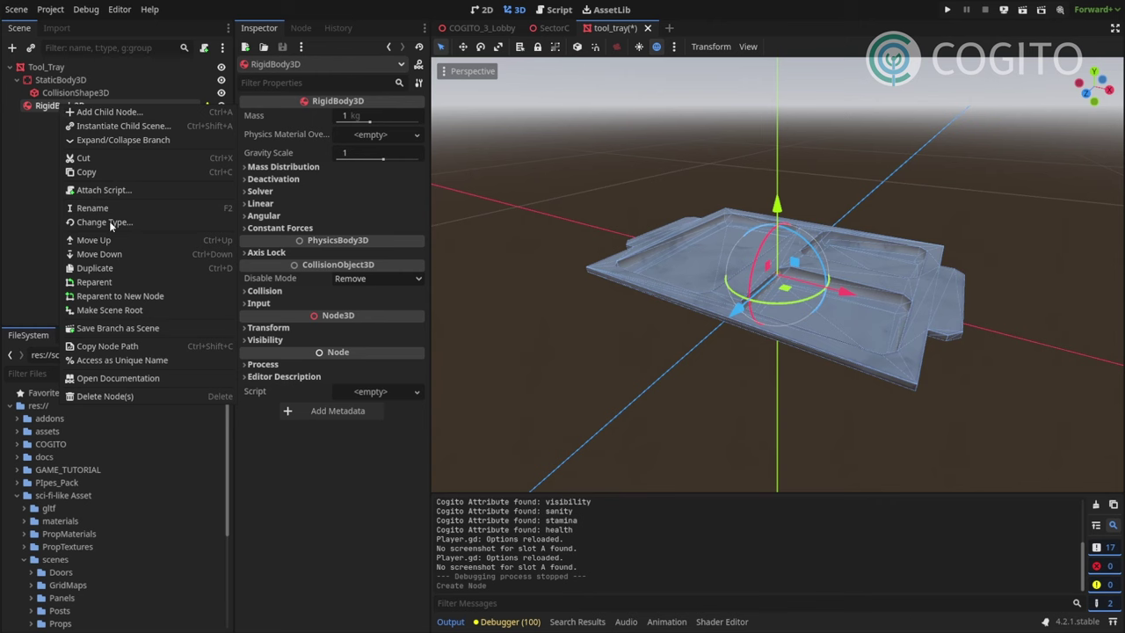
click(113, 309)
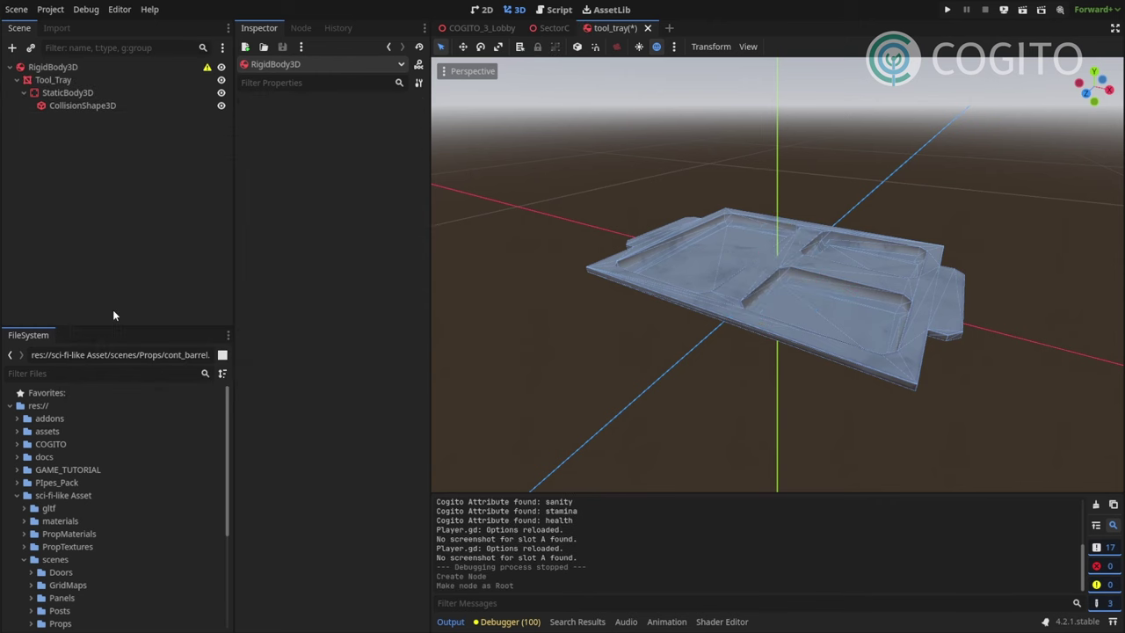
click(75, 68)
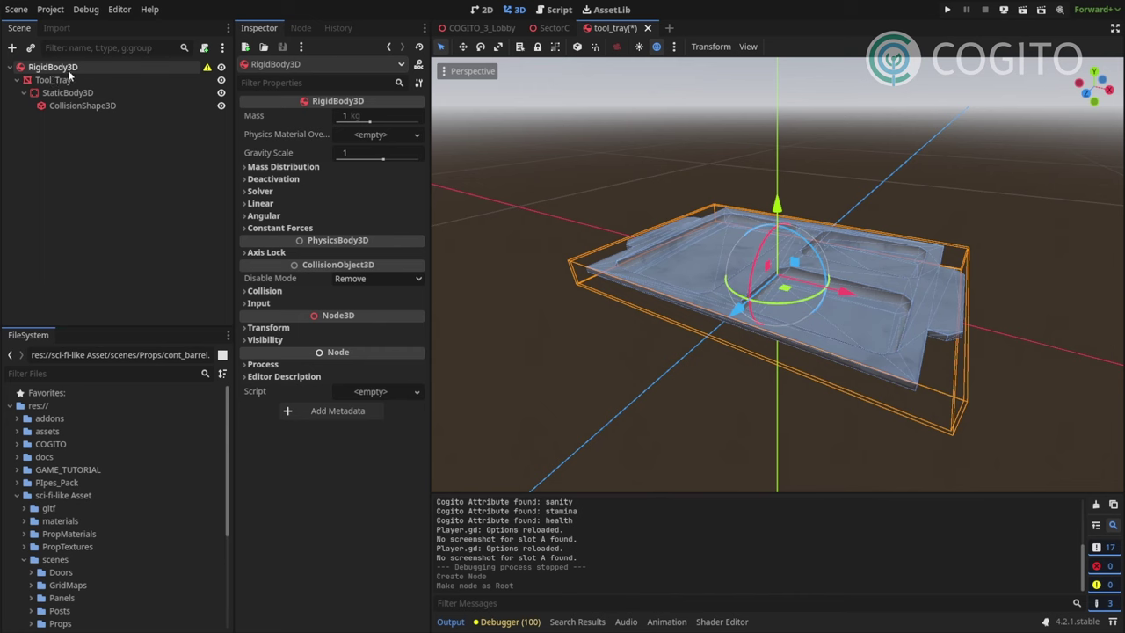
click(207, 68)
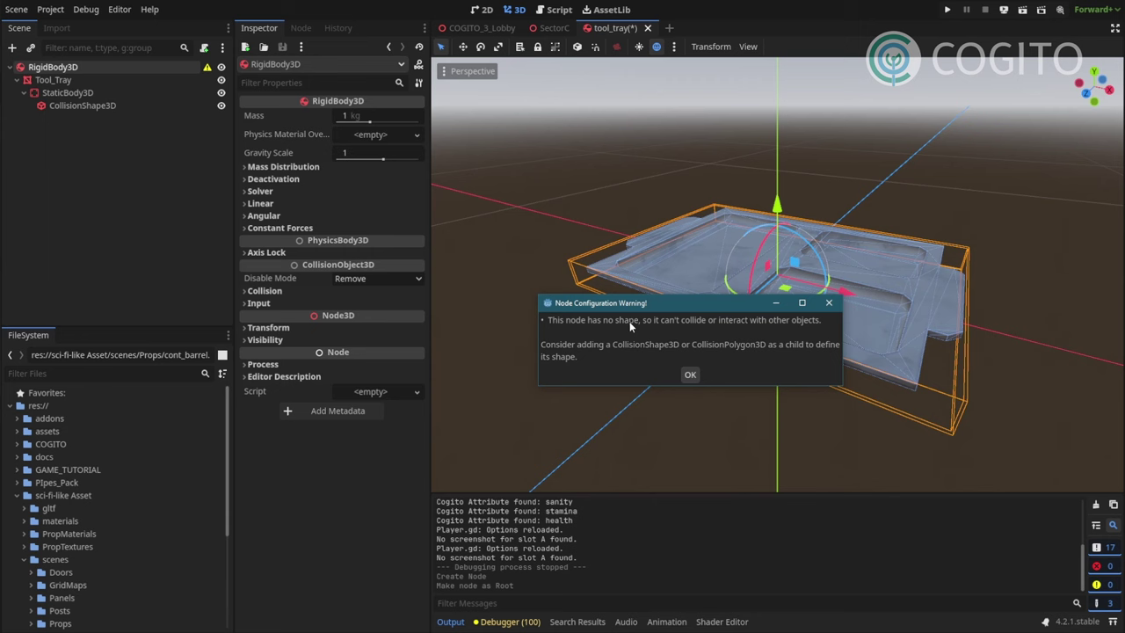
click(690, 375)
- Move the CollisionShape3D out of the StaticBody3D so it is a direct child of the RigidBody3D root
click(93, 106)
drag(93, 107, 70, 79)
click(54, 108)
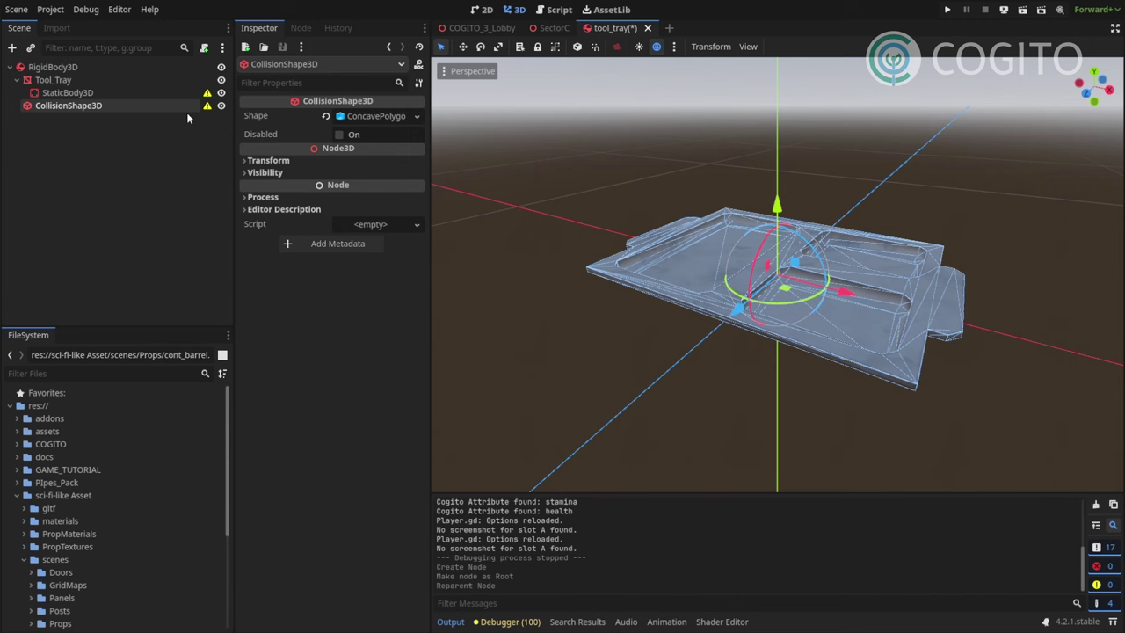
- Clear the collision node's concave polygon shape and assign a new BoxShape3D
mouse_move(208, 107)
middle_drag(823, 248, 807, 254)
scroll(808, 258, up, 6)
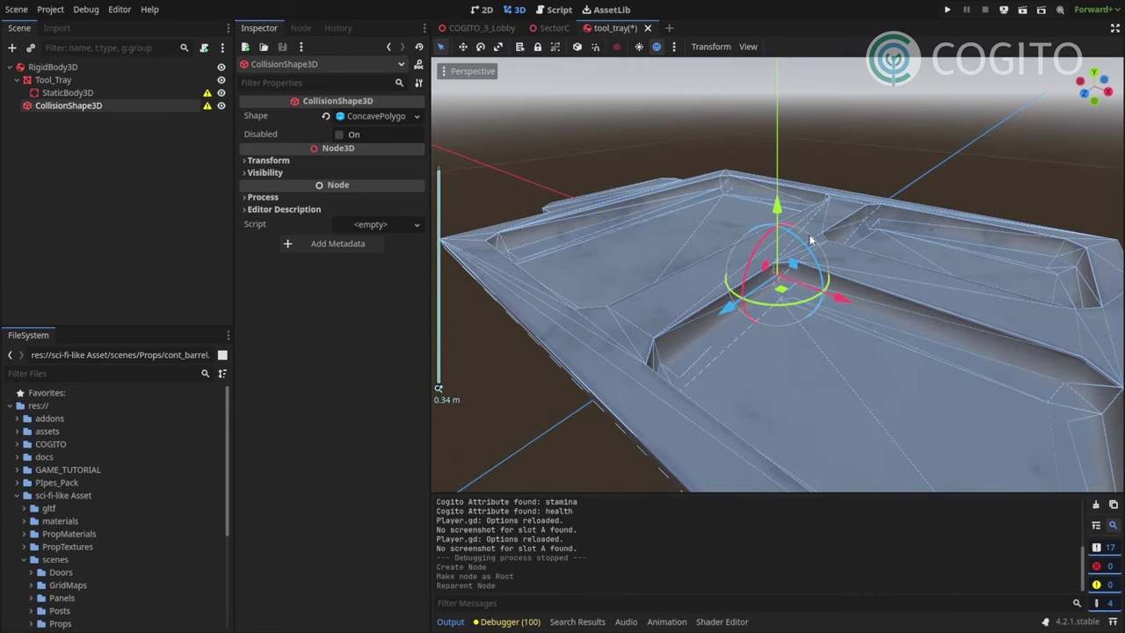
key(s)
right_drag(811, 239, 893, 241)
key(a)
key(w)
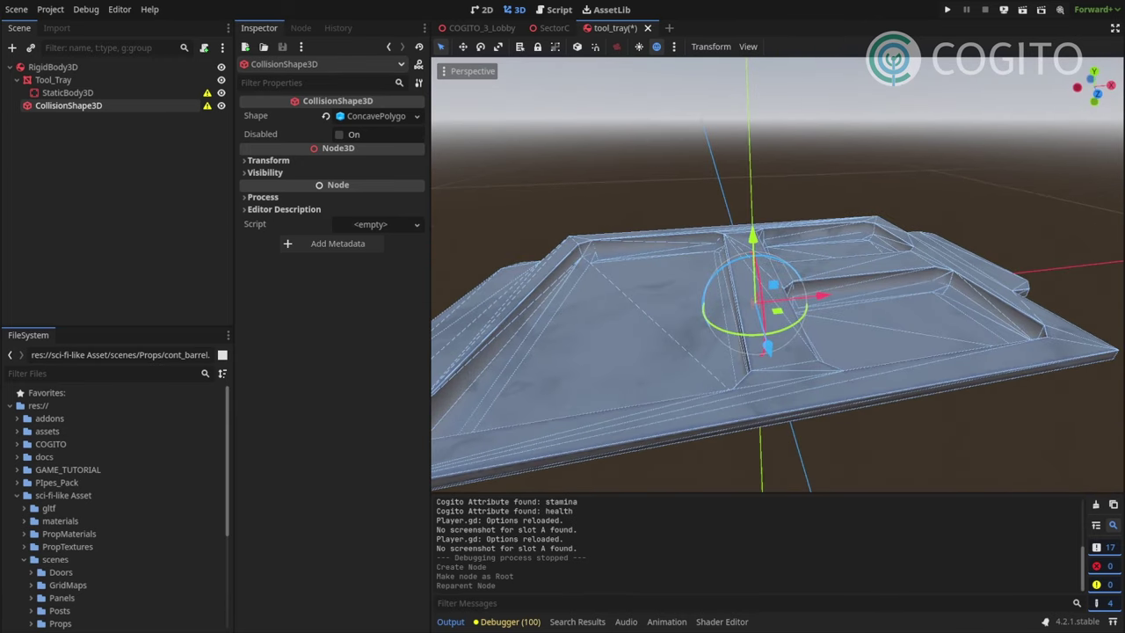
click(323, 115)
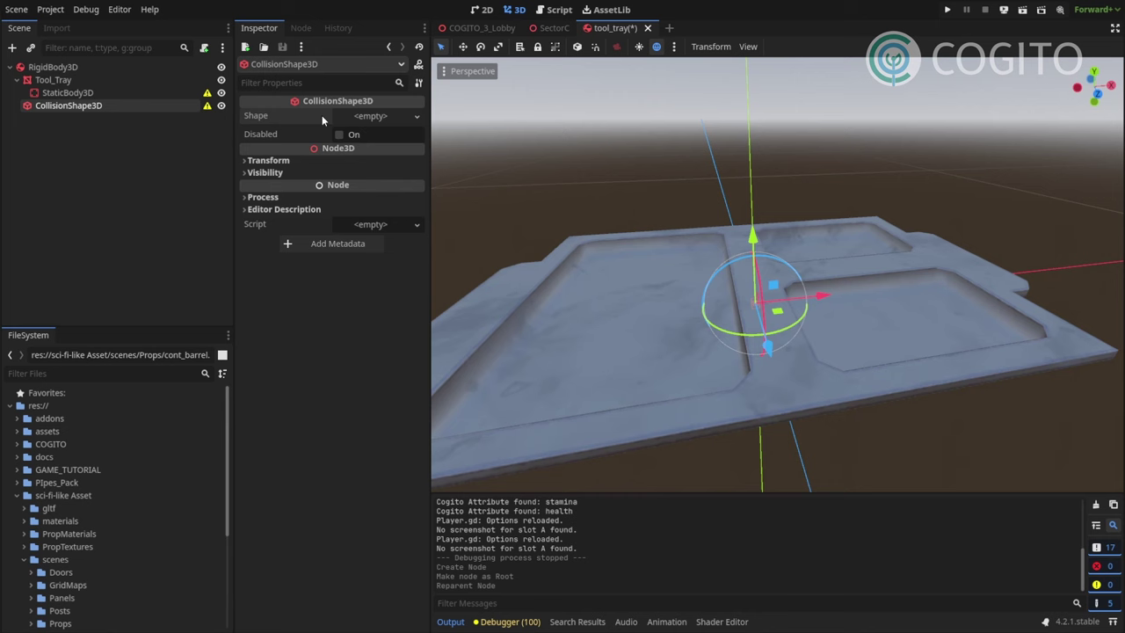
click(384, 118)
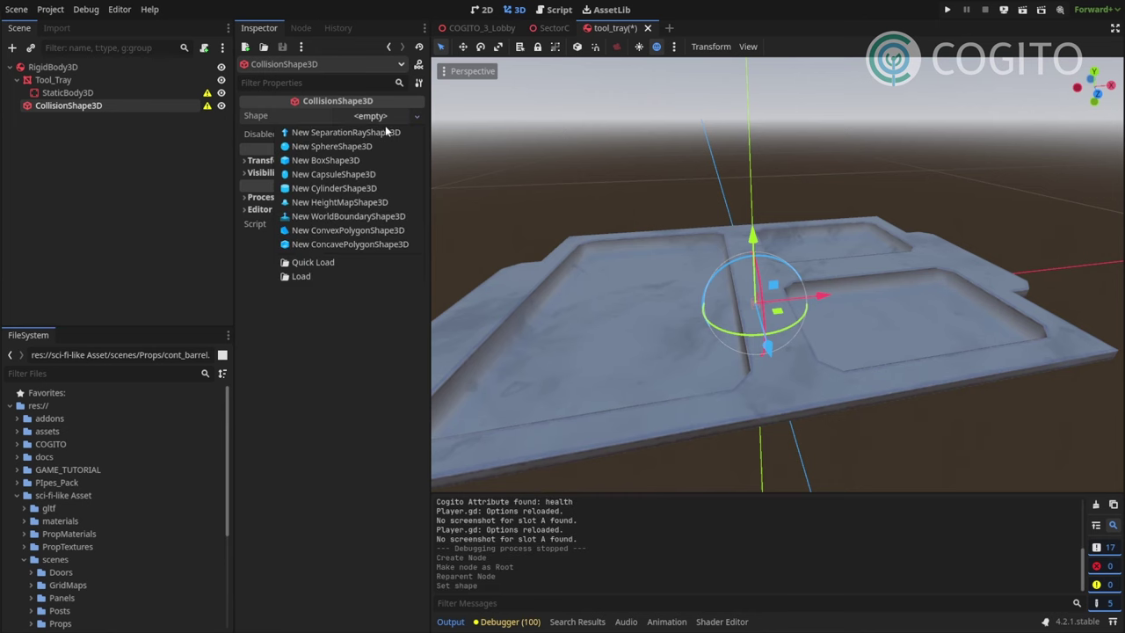
click(333, 160)
- Fit the box collision shape to the tray, reducing its height to about 0.04 and trimming its sides to the tray's edges
scroll(432, 130, down, 5)
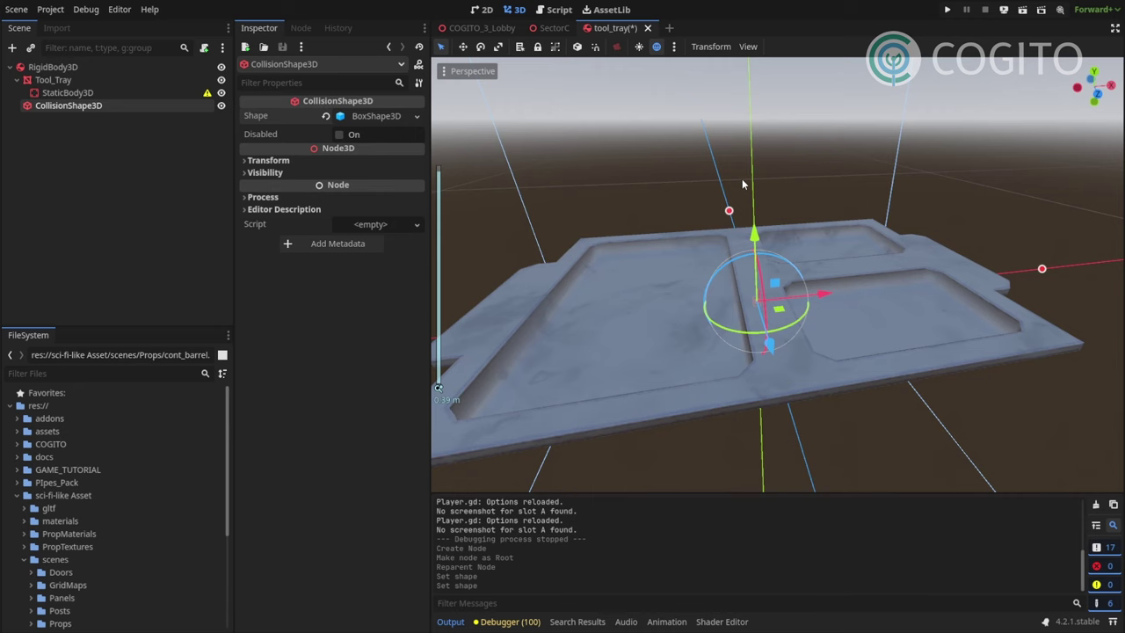
middle_drag(808, 186, 765, 123)
scroll(784, 145, down, 6)
drag(774, 103, 769, 284)
click(1092, 91)
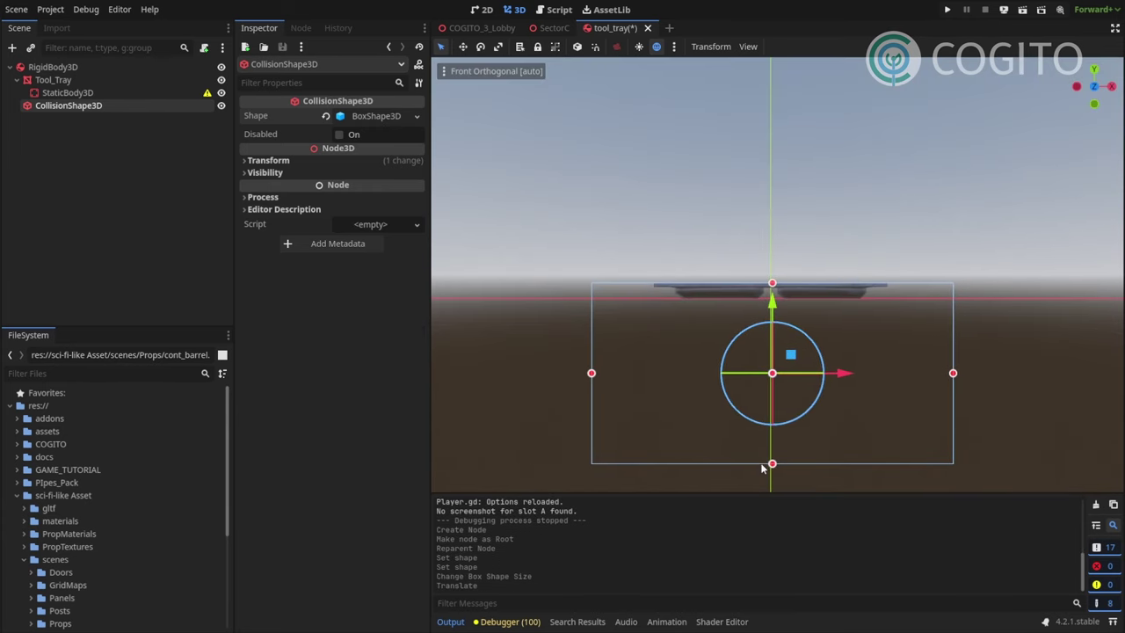
drag(771, 463, 772, 300)
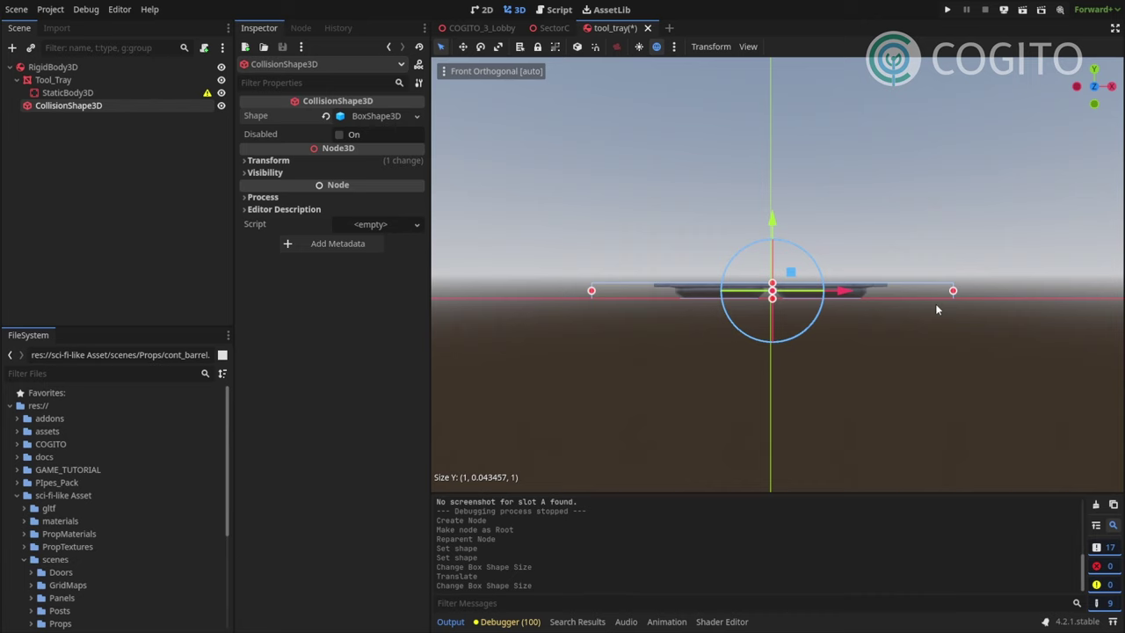
drag(954, 295, 874, 294)
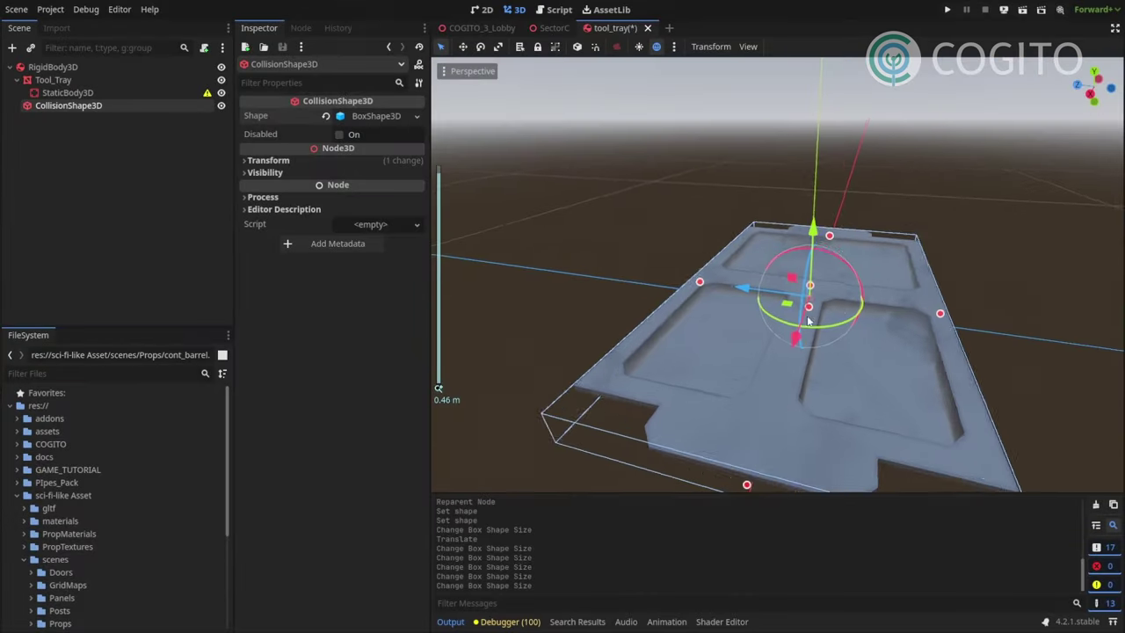
middle_drag(669, 264, 629, 219)
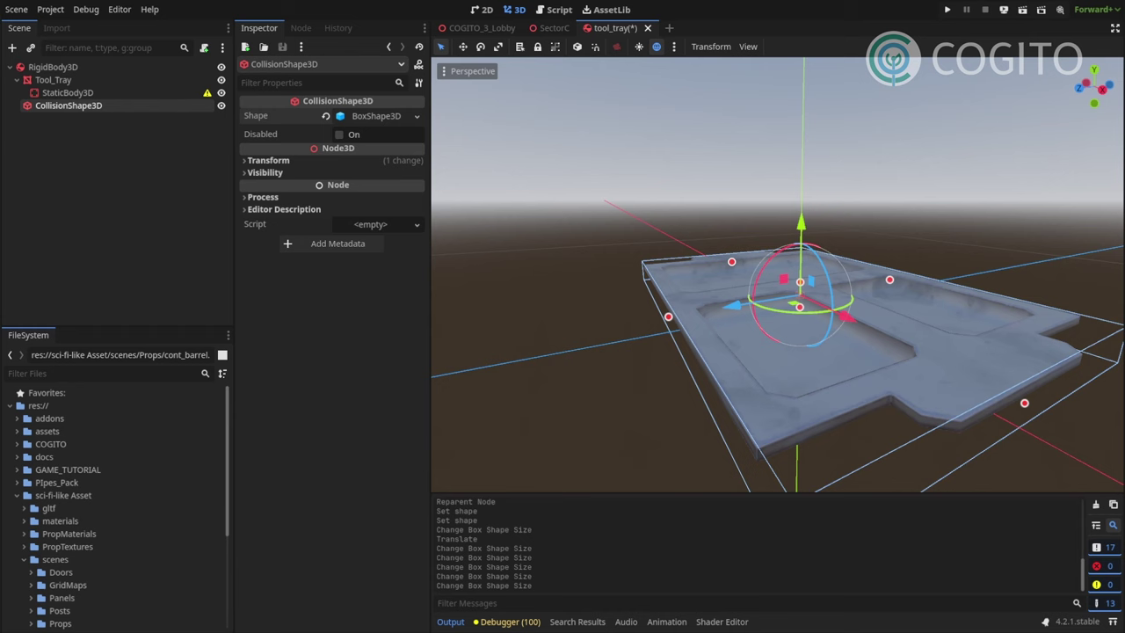
- Delete the leftover StaticBody3D node under Tool_Tray
click(57, 144)
click(75, 95)
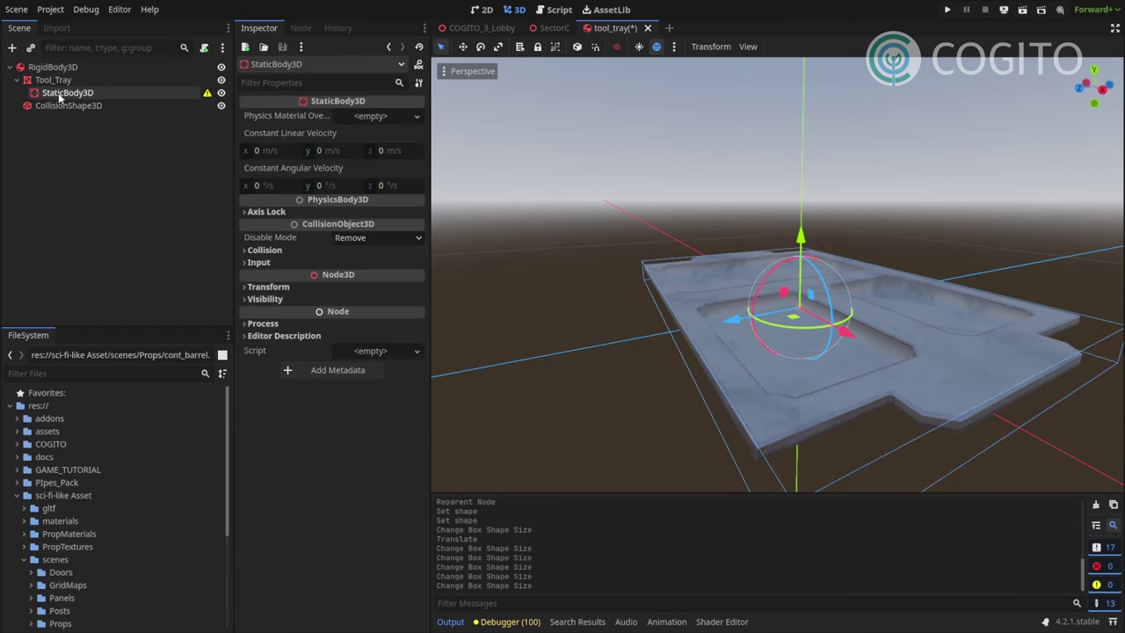
key(Delete)
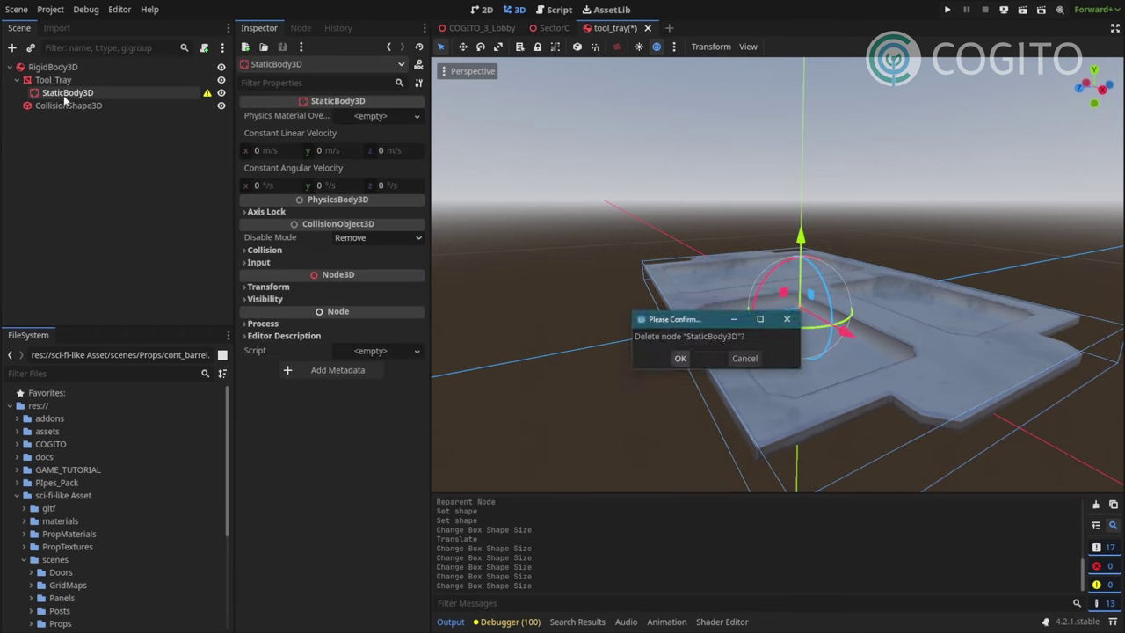
key(Return)
click(70, 93)
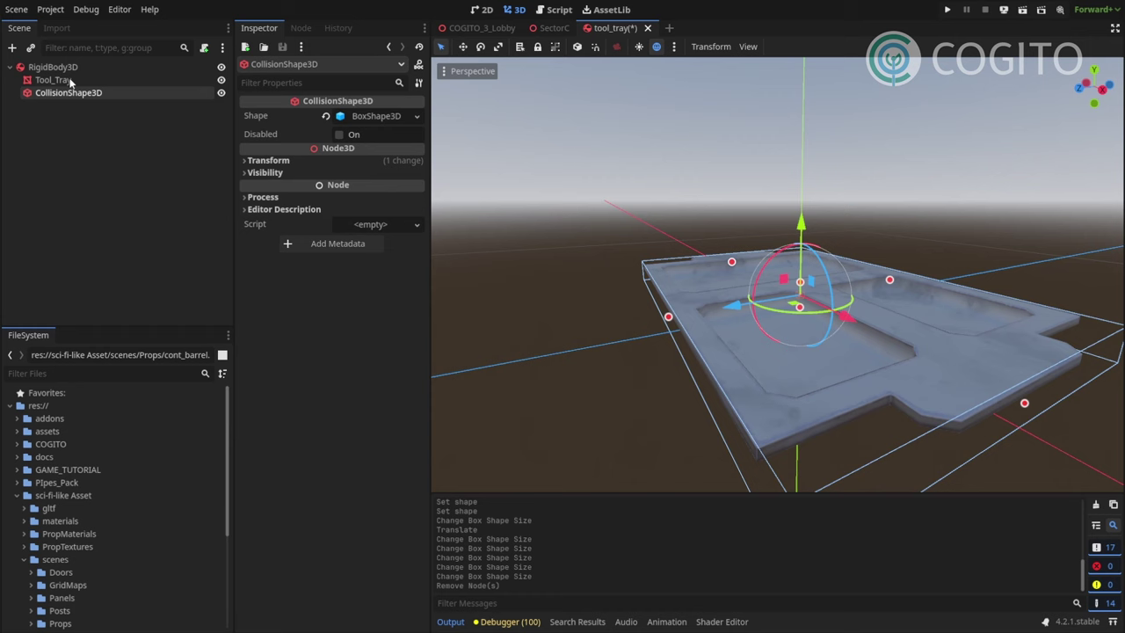
- Rename the RigidBody3D root node to FoodTray
click(70, 79)
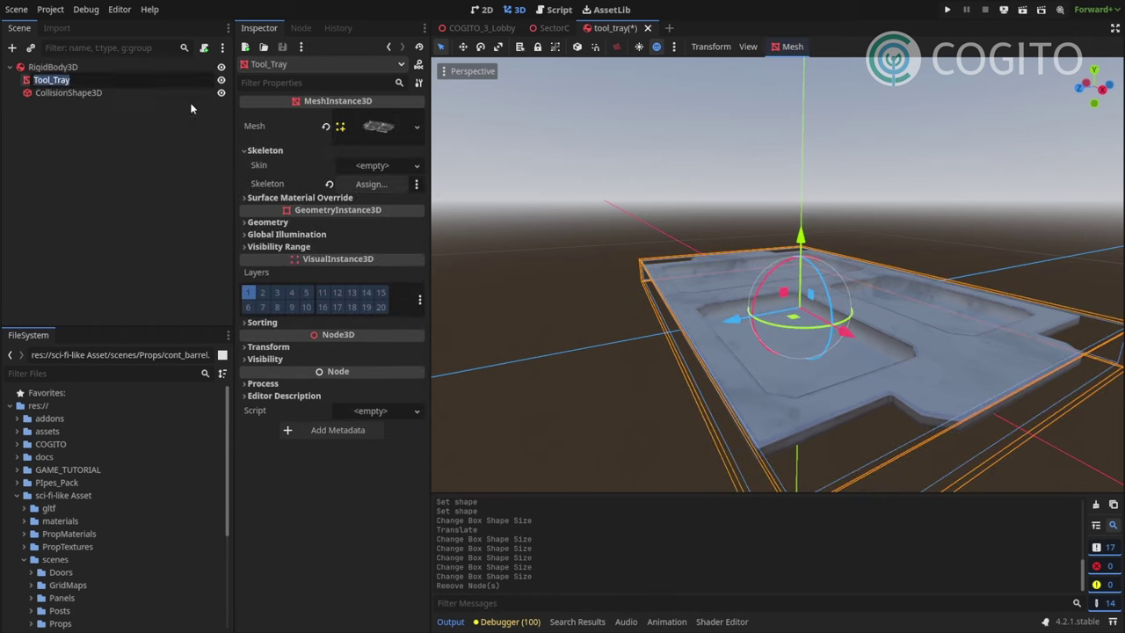
double_click(92, 67)
text(TrayFood)
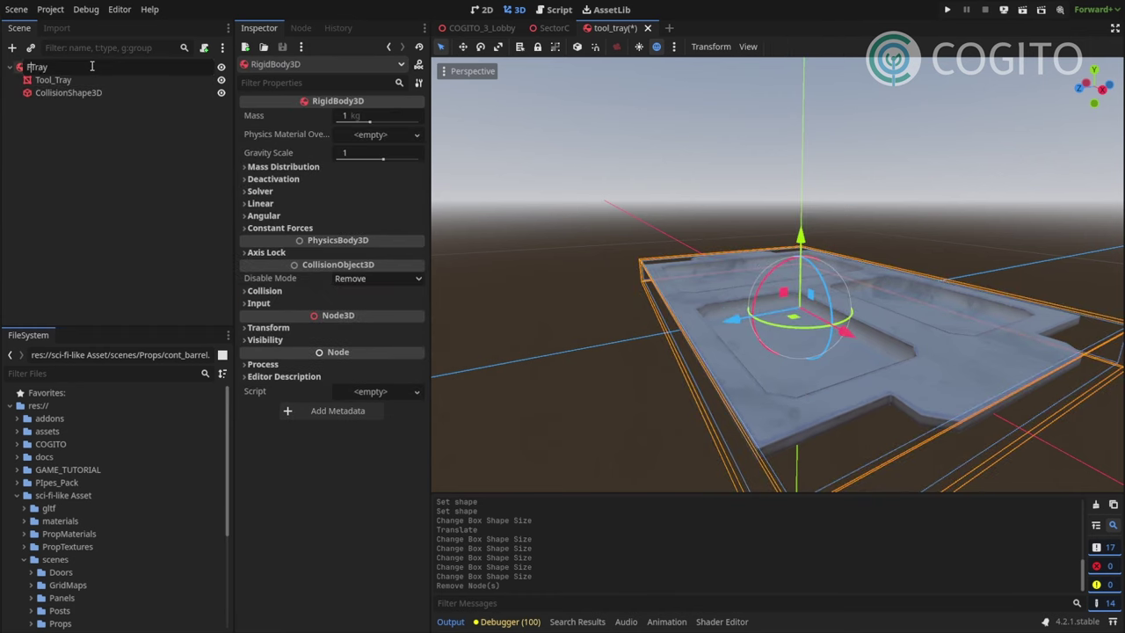
key(Return)
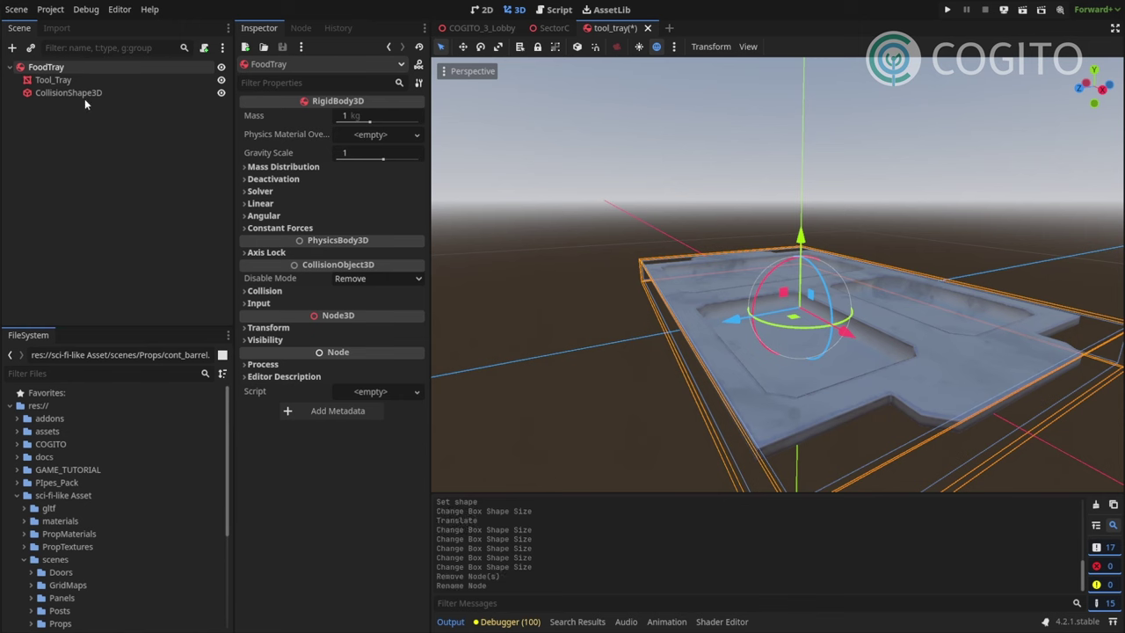
- Attach the existing cogito_object.gd script to the FoodTray root by searching the project's scripts for "cogito_ob"
click(392, 398)
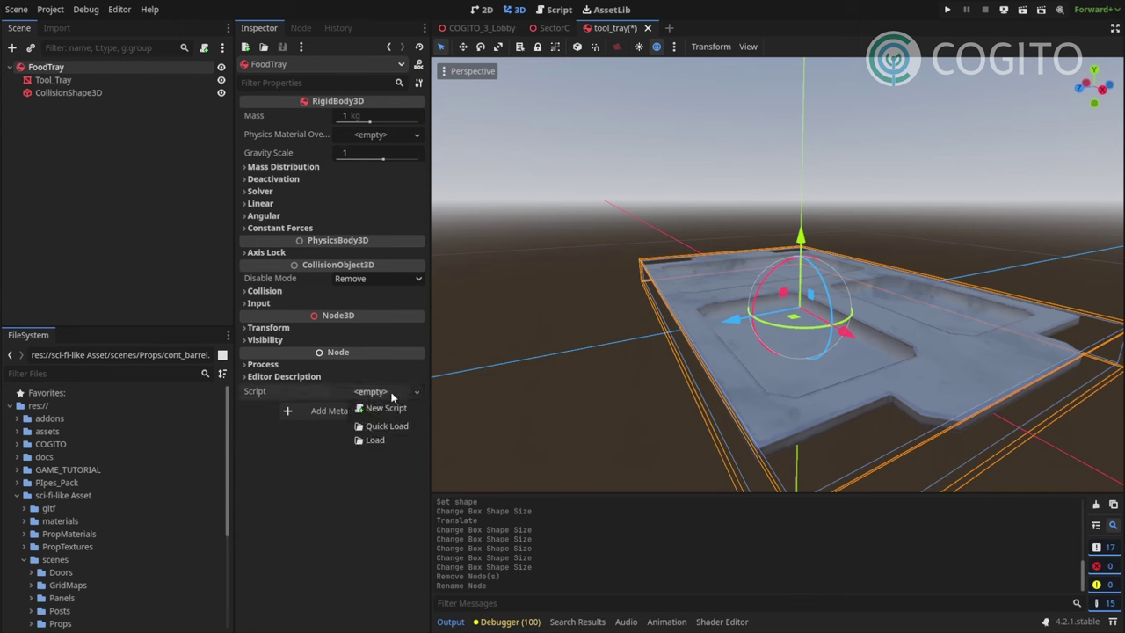
click(386, 426)
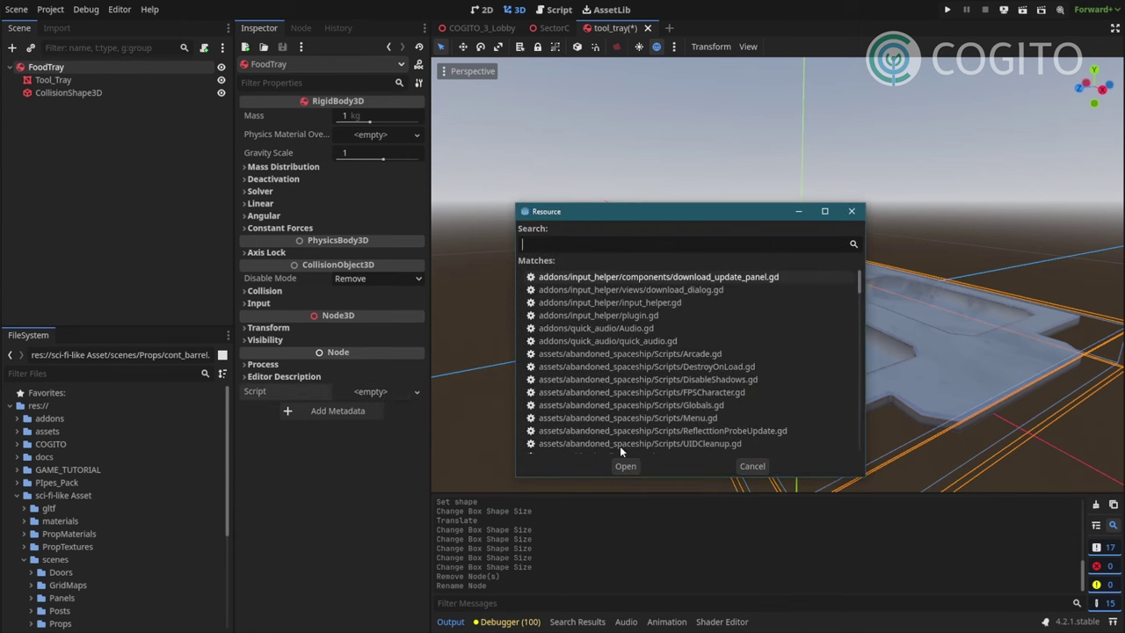
text(cog)
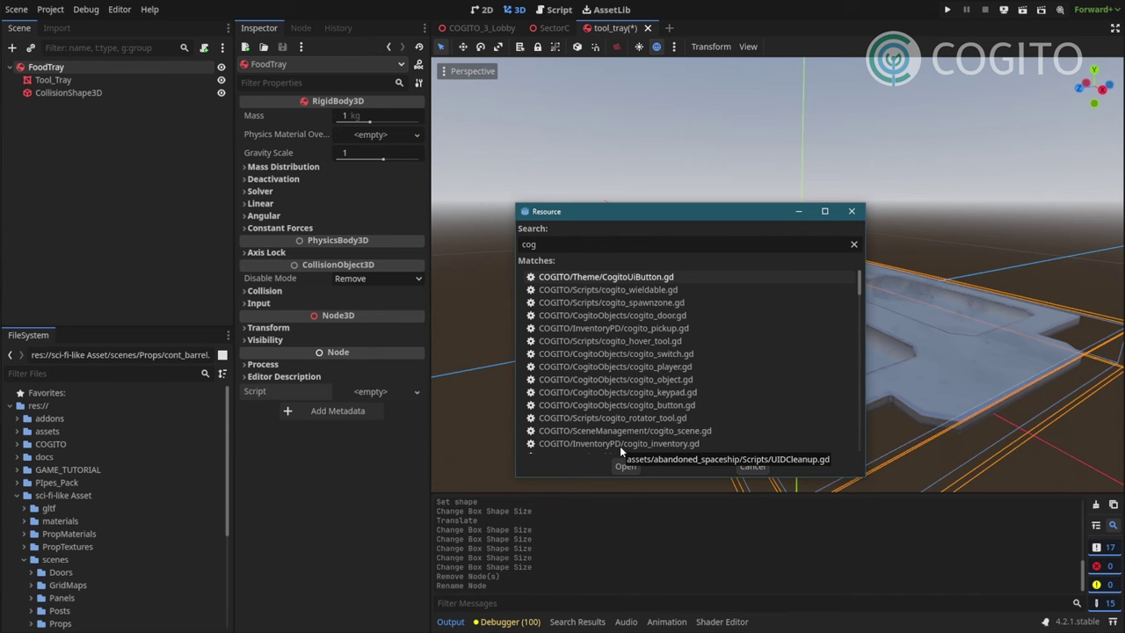
text(ito_ob)
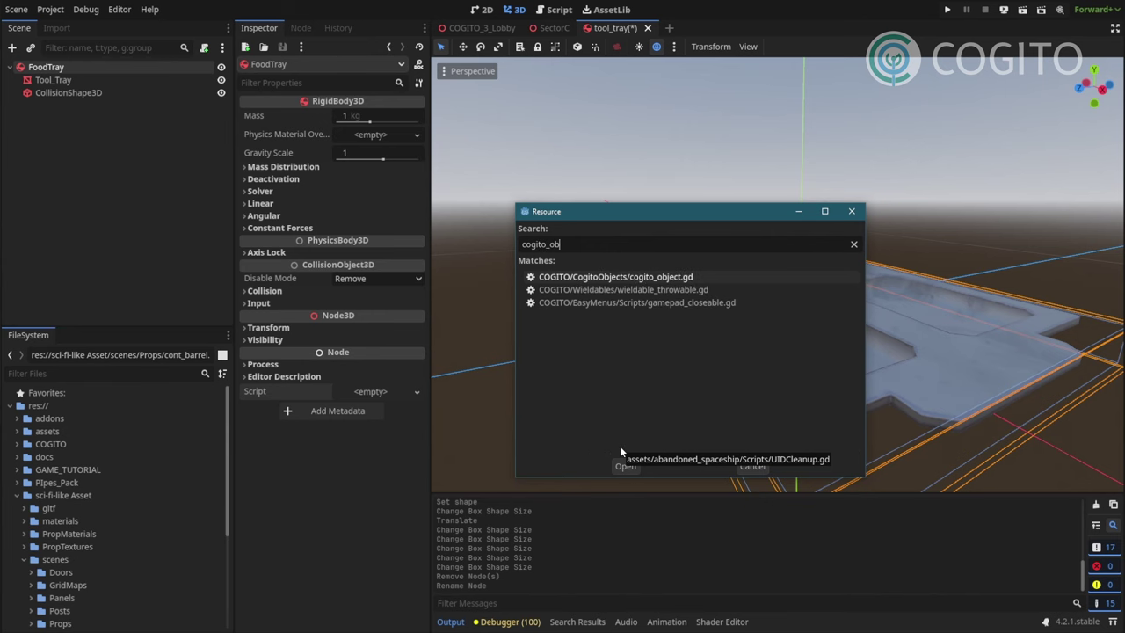
key(Return)
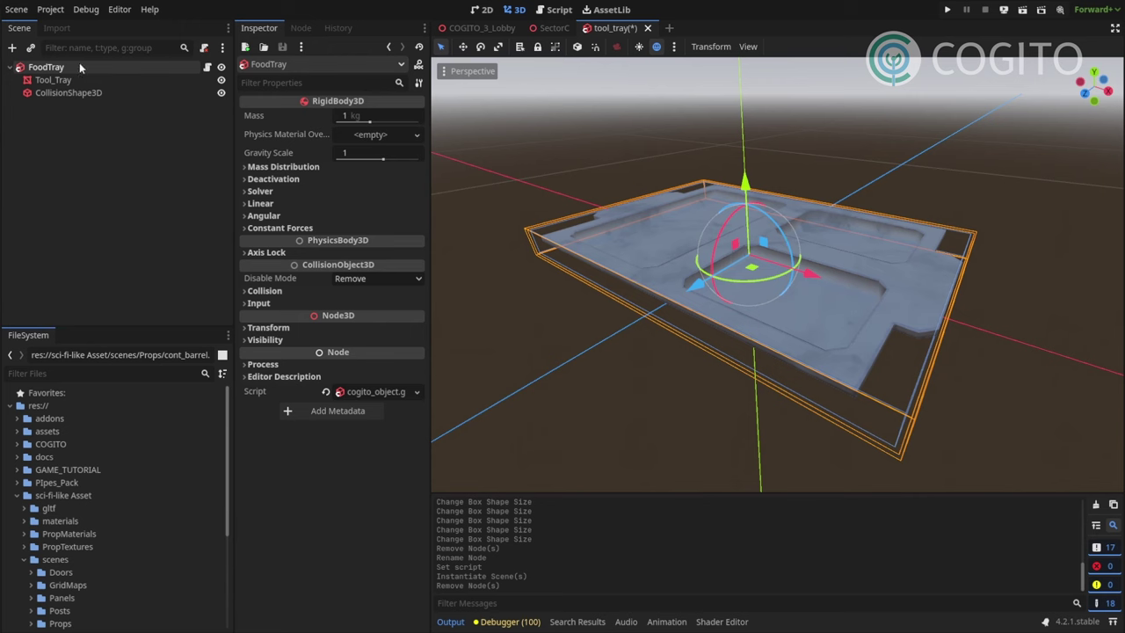
- Instantiate the CarryableComponent.tscn scene as a child of FoodTray
click(29, 49)
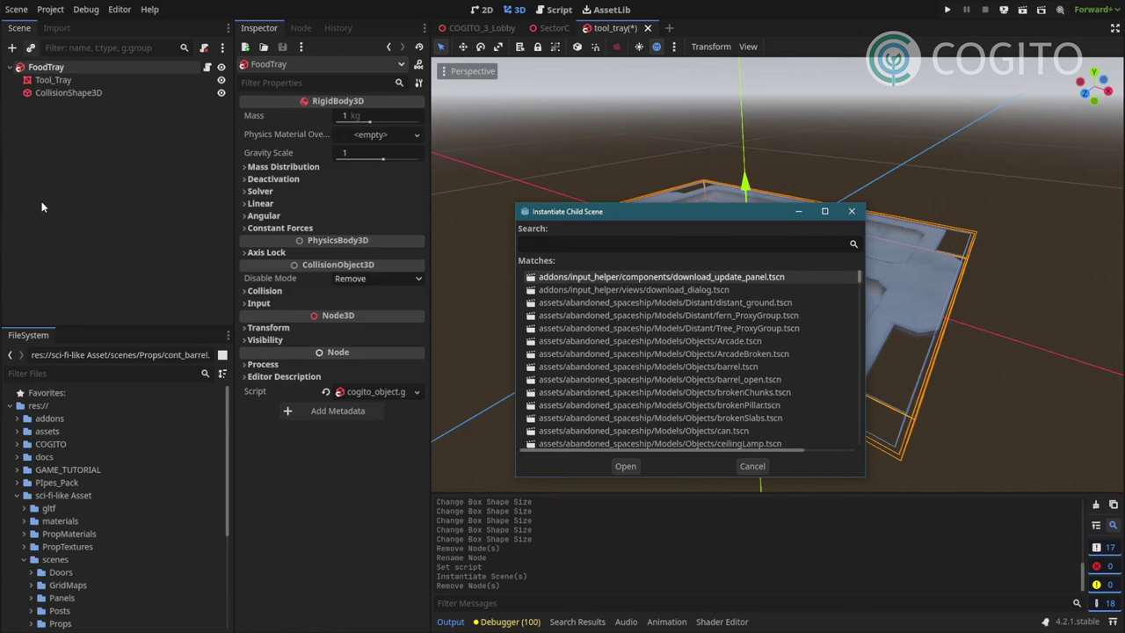
text(carryab)
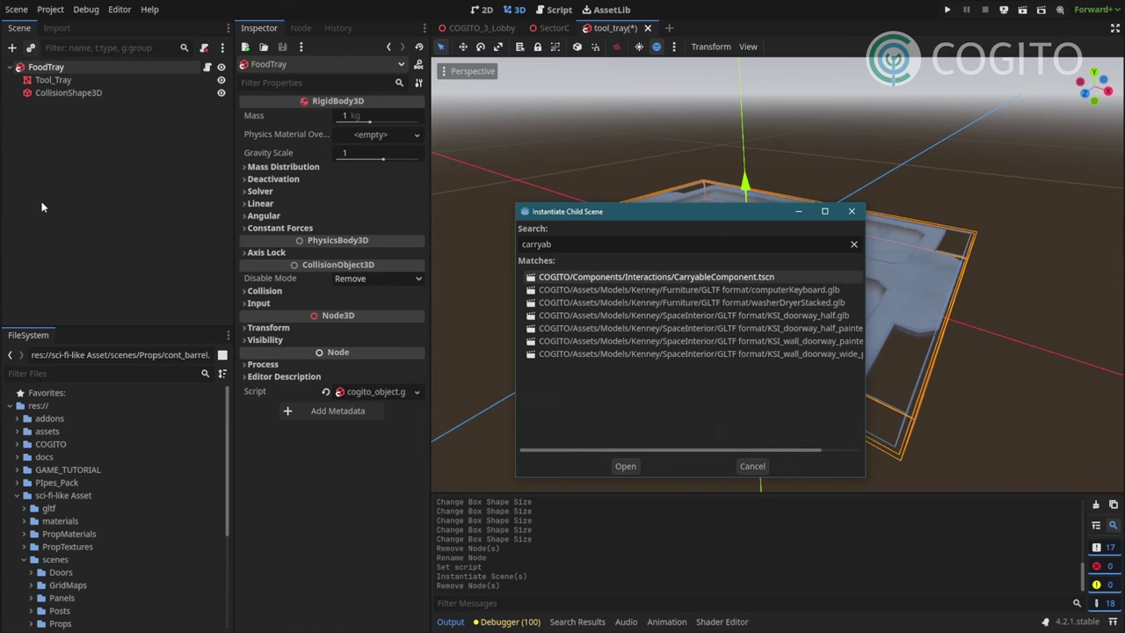
key(Return)
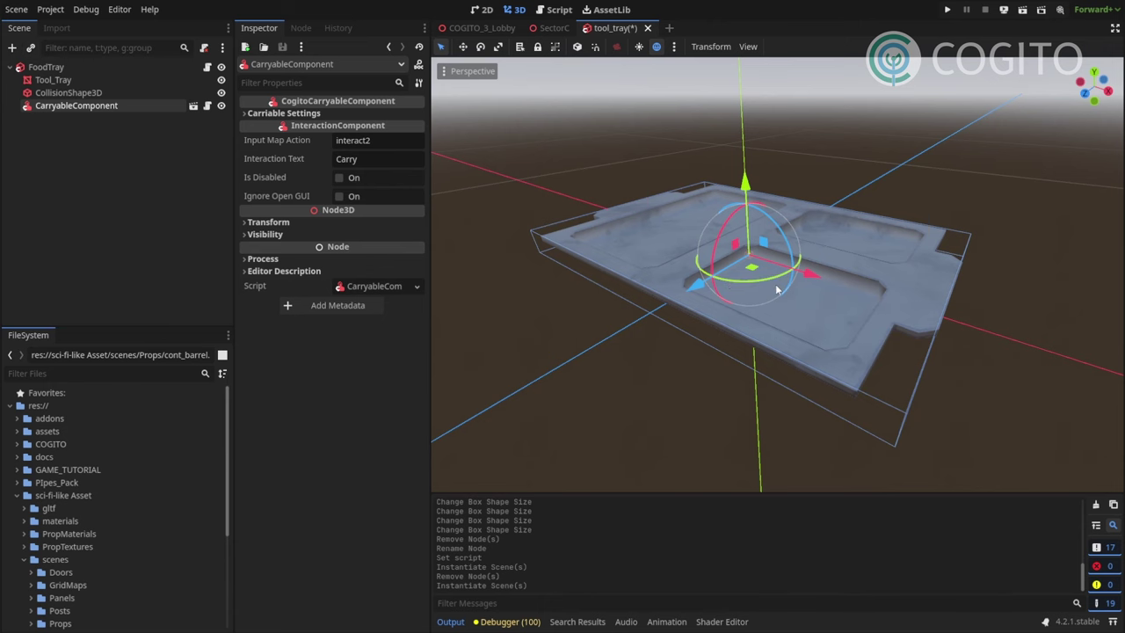
- Set the CarryableComponent's Carry Distance Offset to -0.5 in its carriable settings and save the scene
middle_drag(899, 293, 774, 281)
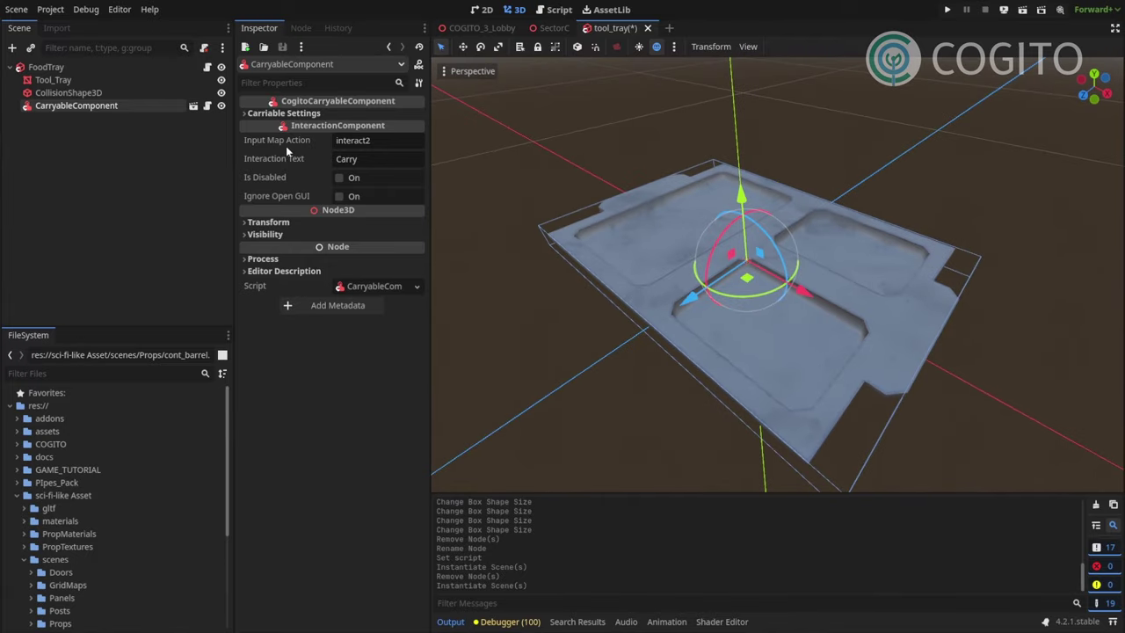
click(324, 116)
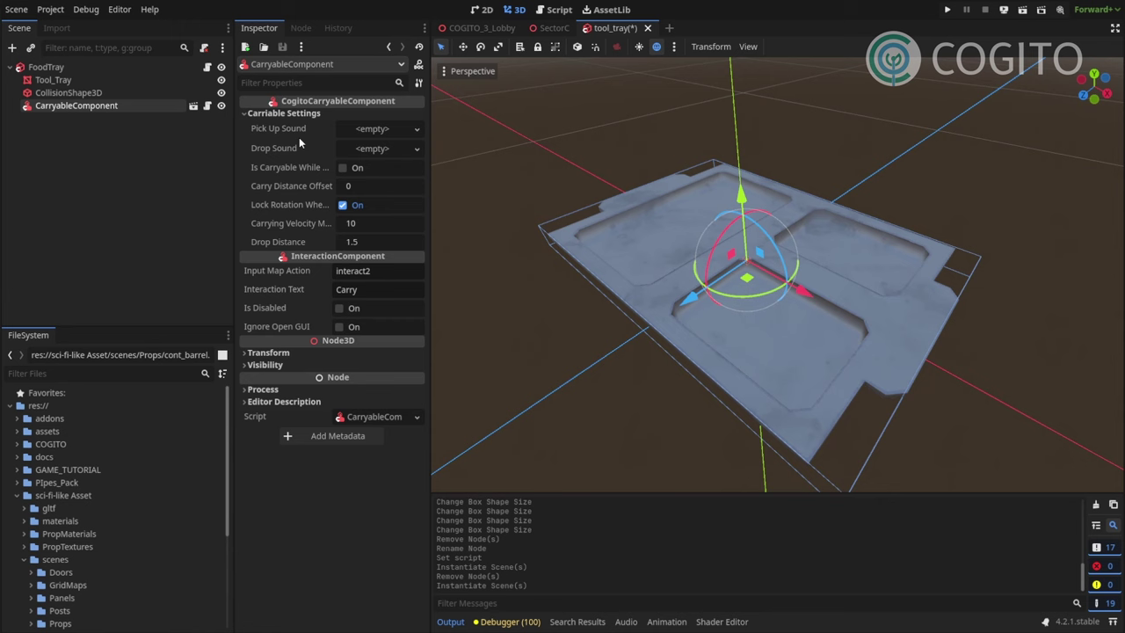
click(363, 186)
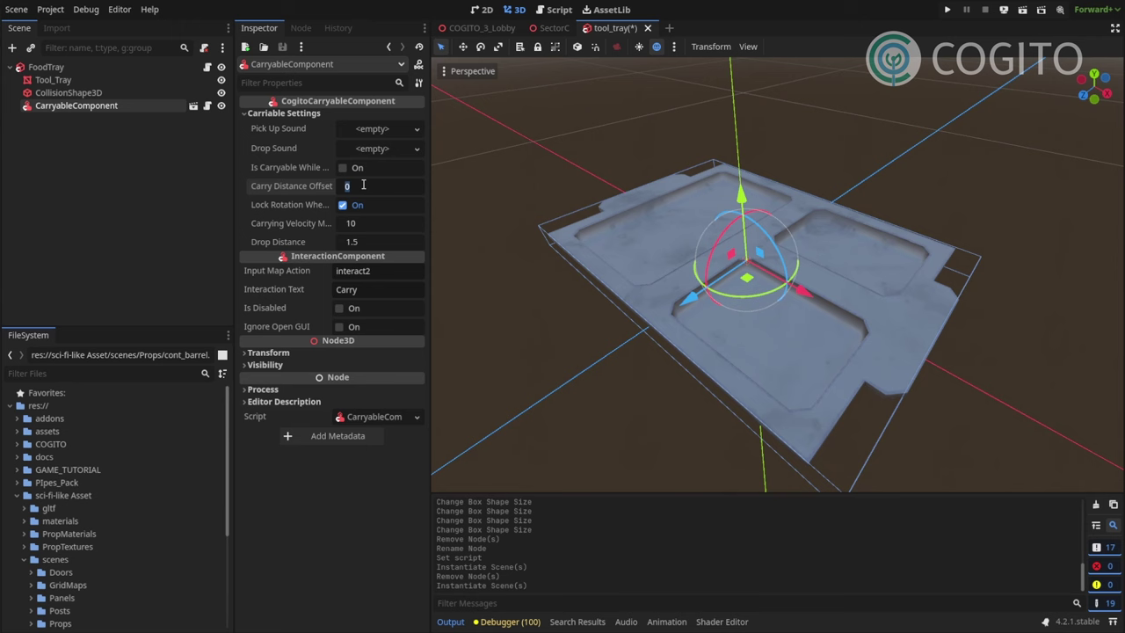
text(-0.5)
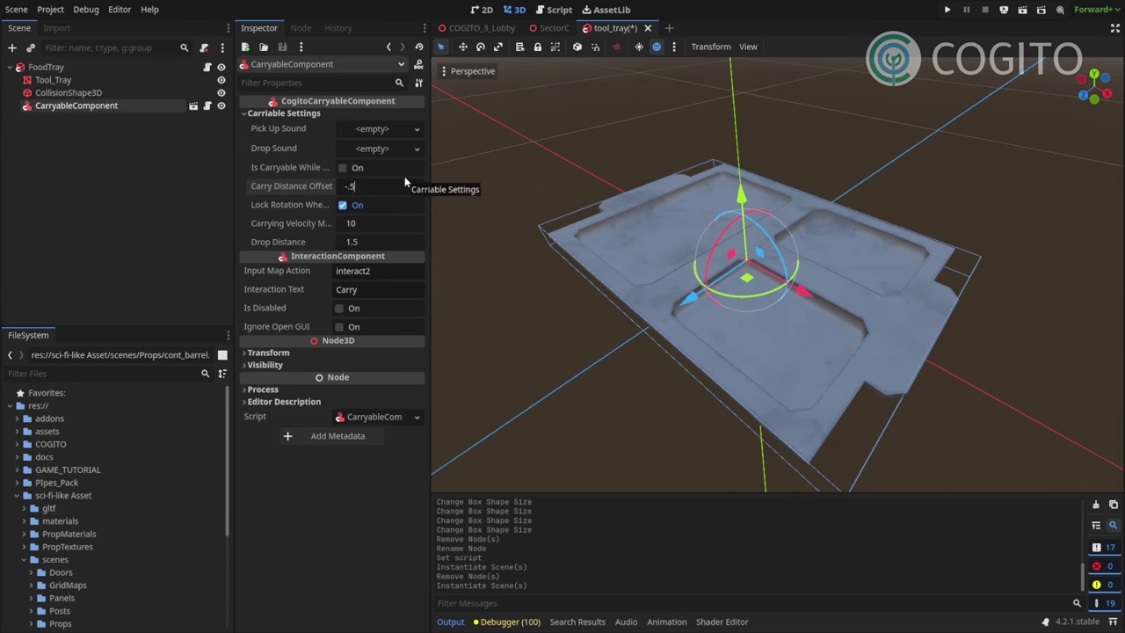
key(Return)
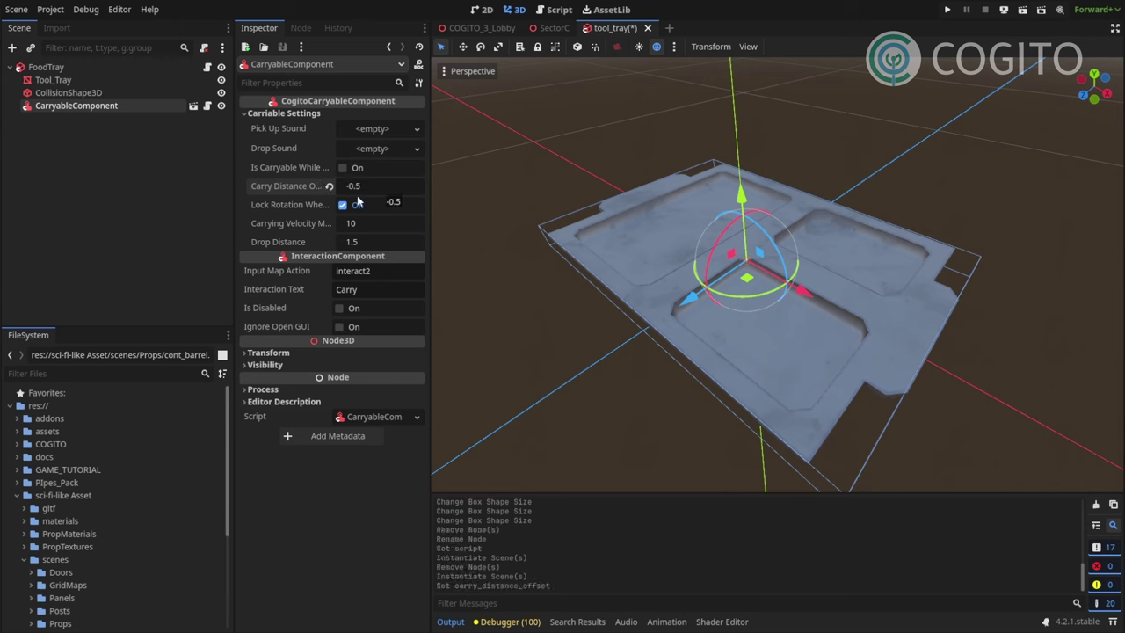
click(327, 239)
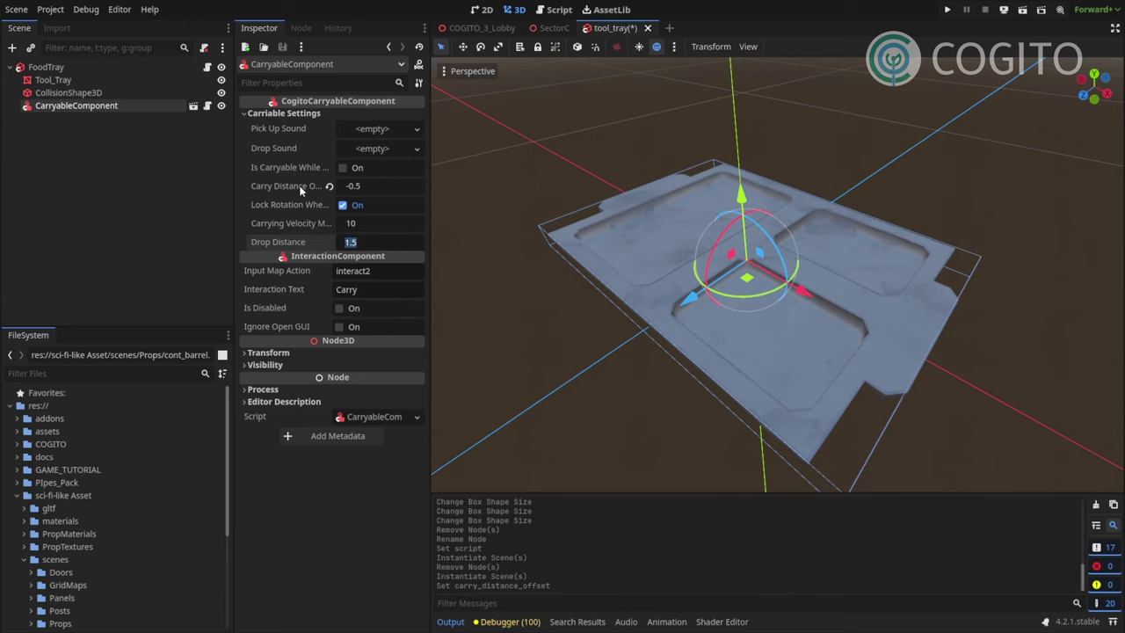
key(ctrl+s)
- Enable collision layer 2 in addition to layer 1 on the FoodTray root and save the scene
click(46, 67)
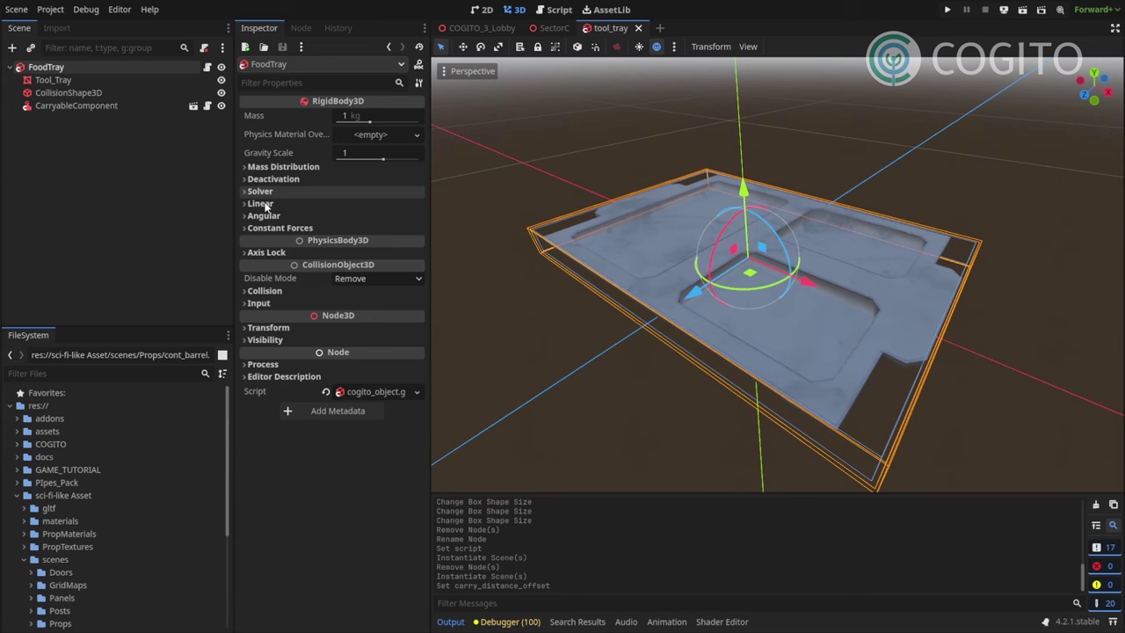
click(265, 290)
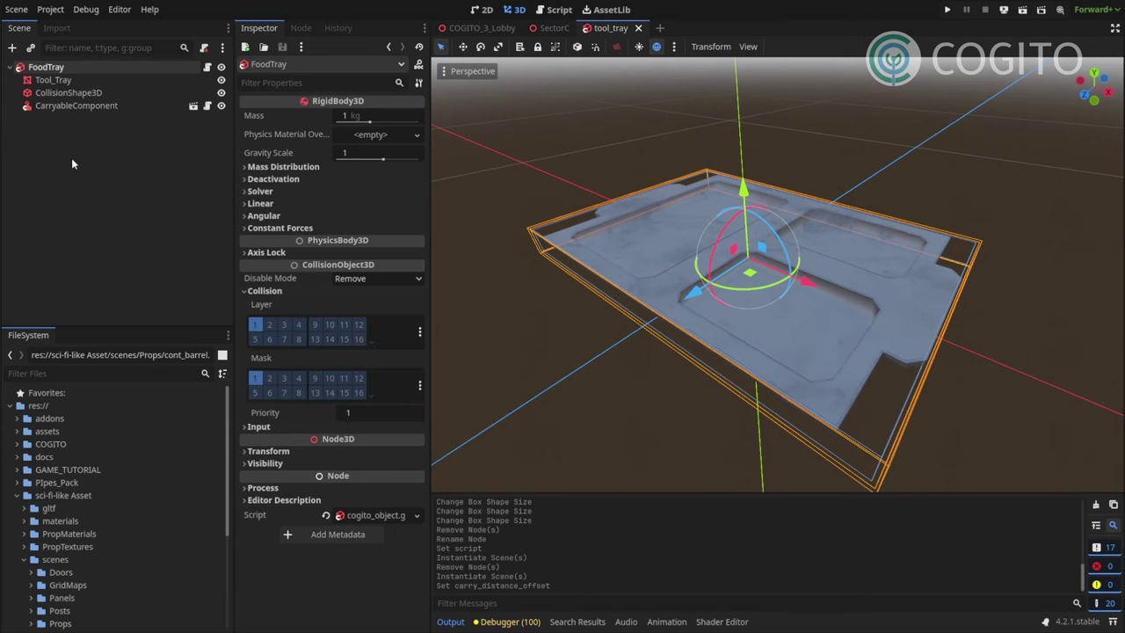
click(270, 327)
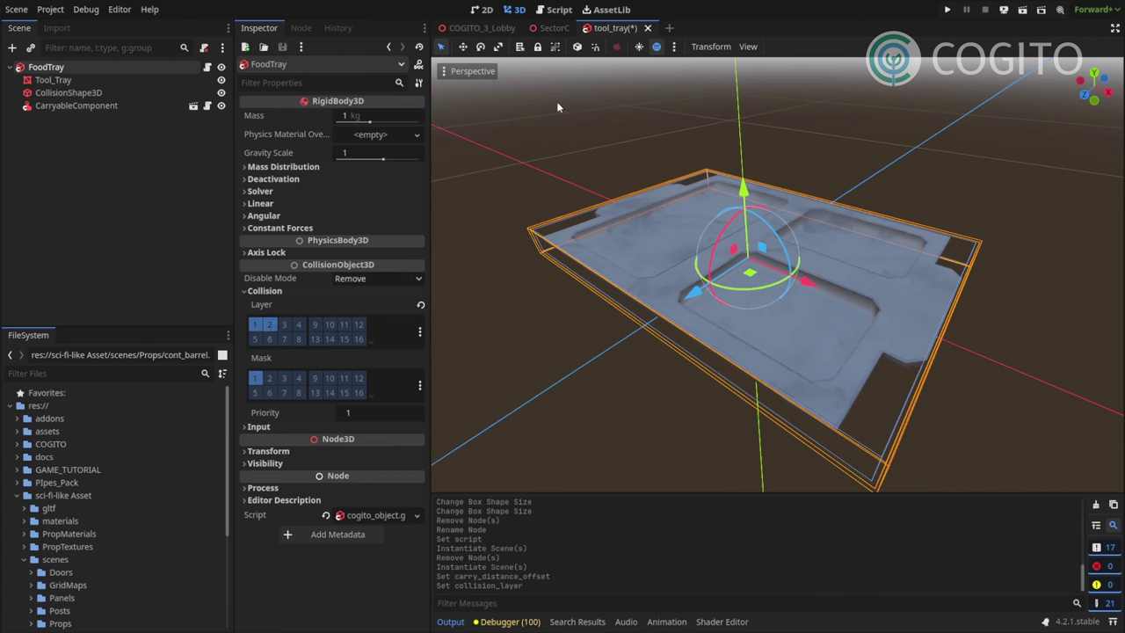
key(ctrl+s)
- Run the SectorC scene, walk to the table in the start room and pick up the tray
click(553, 28)
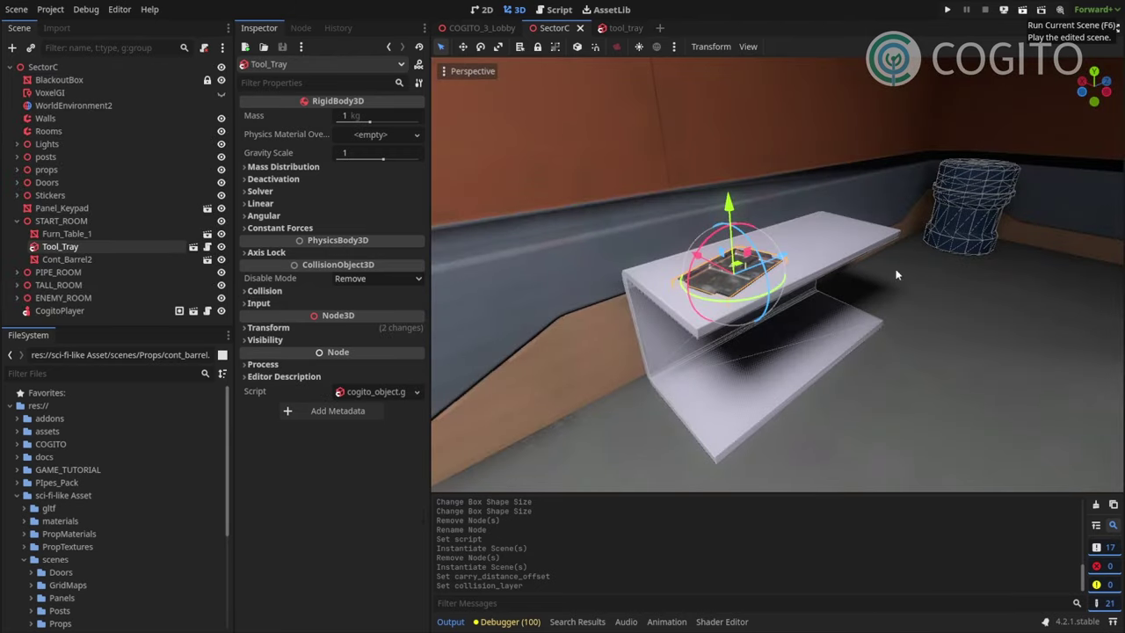
key(F6)
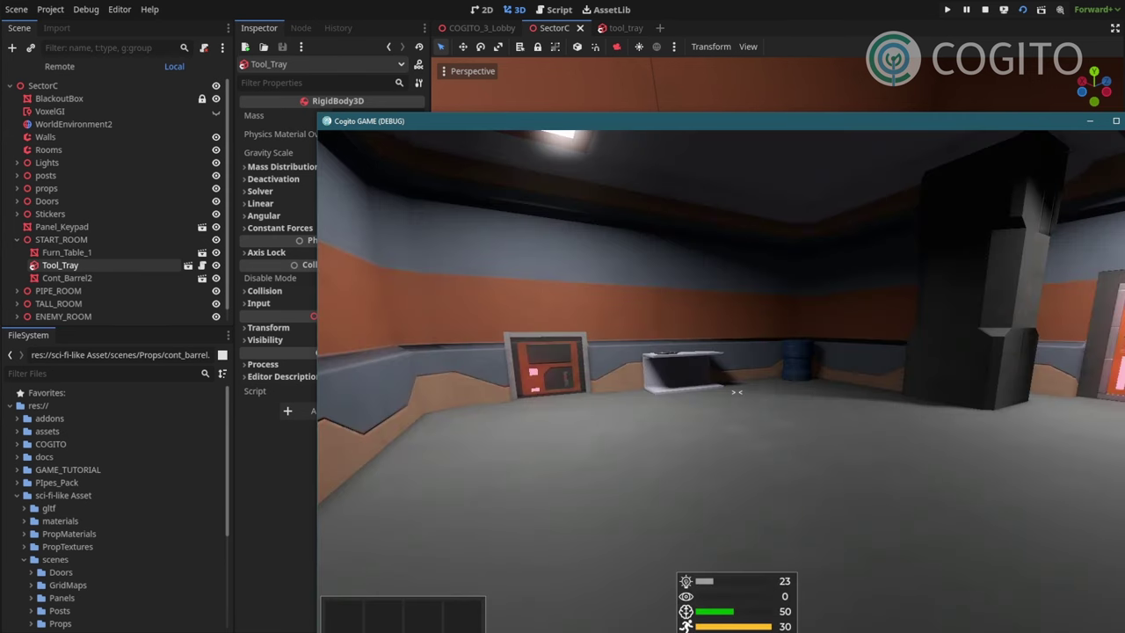
key(w)
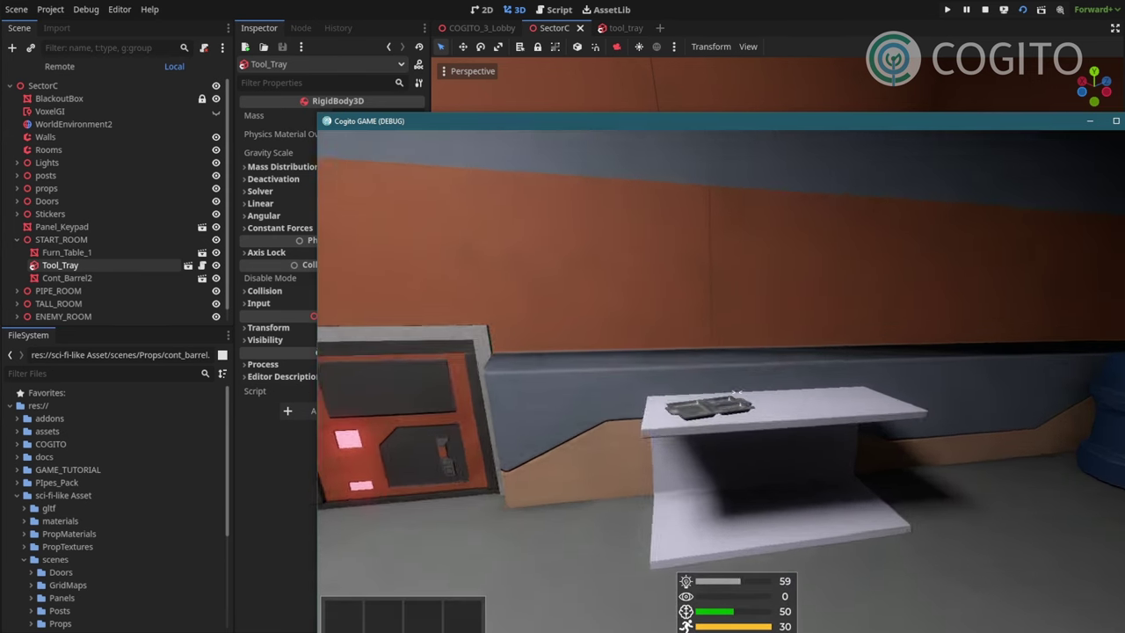
key(a)
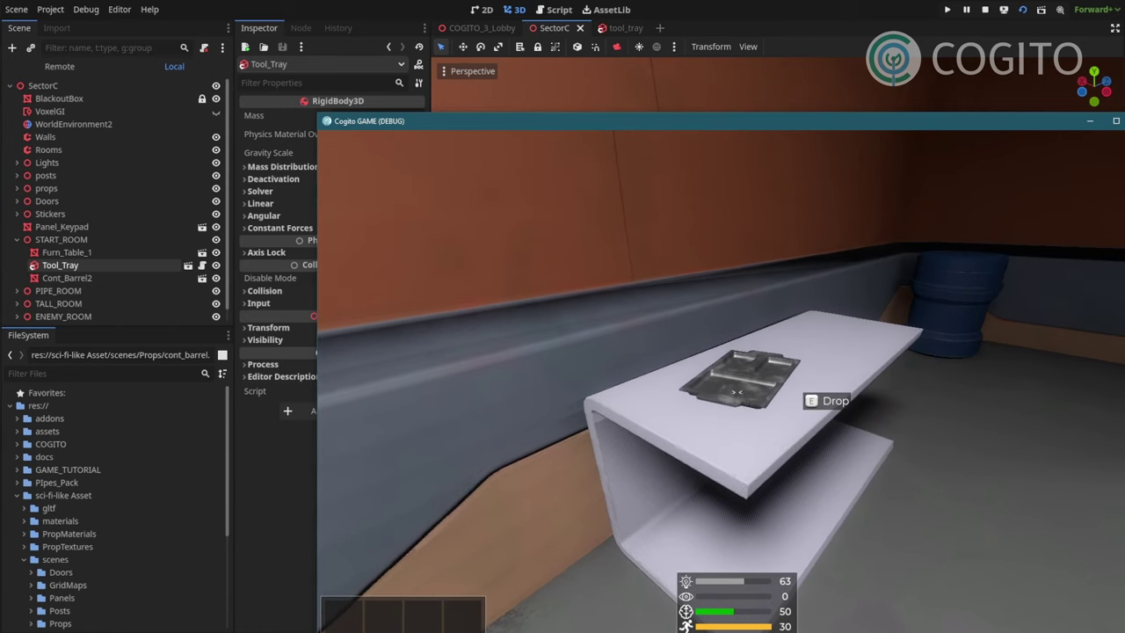
- Test the tray's physics in the running game by repeatedly dropping it onto the table and carrying it again
key(s)
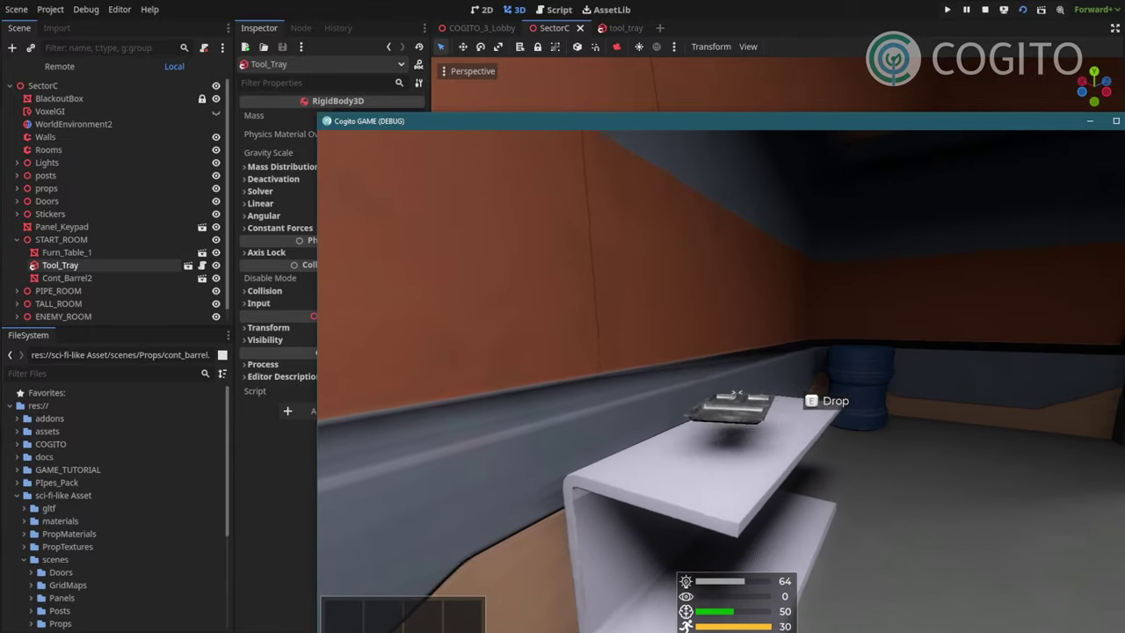
key(e)
key(w)
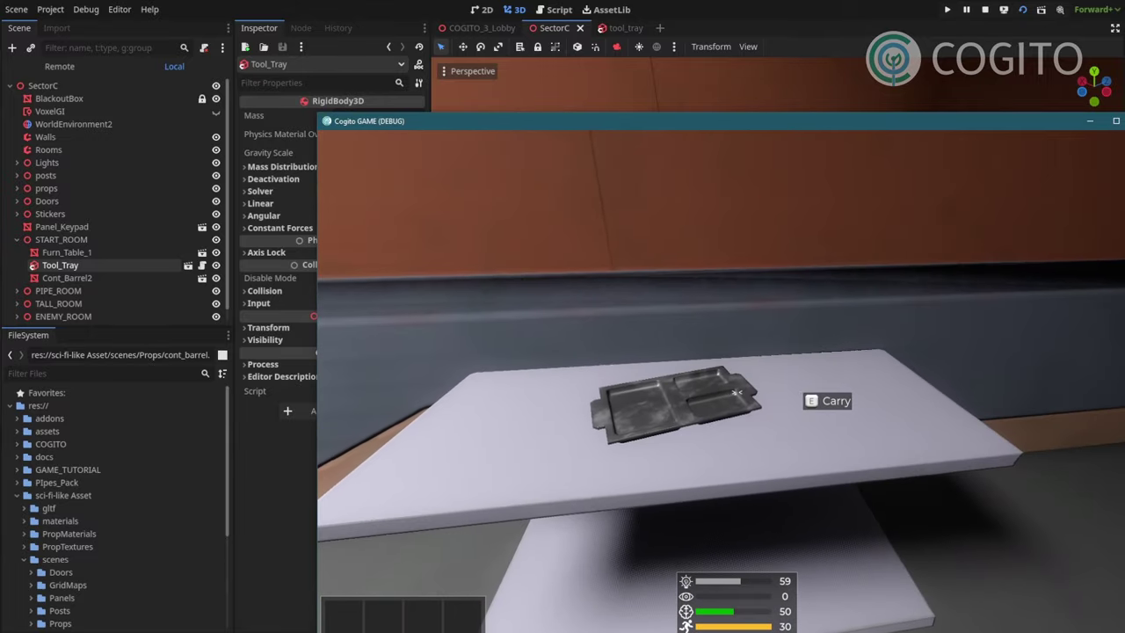
key(e)
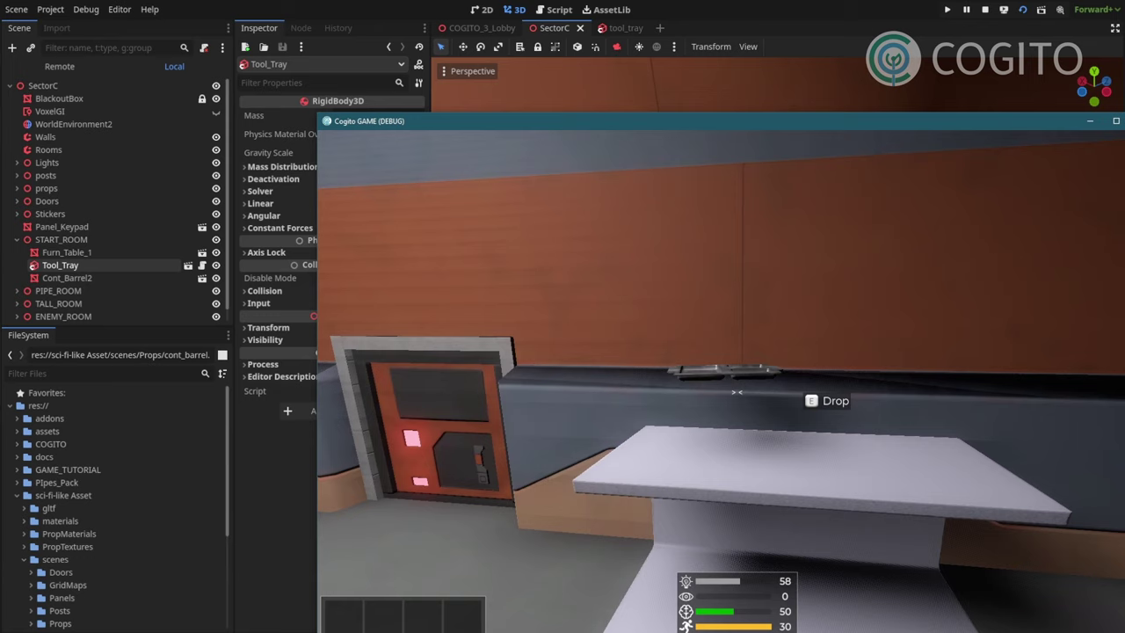
key(e)
key(w)
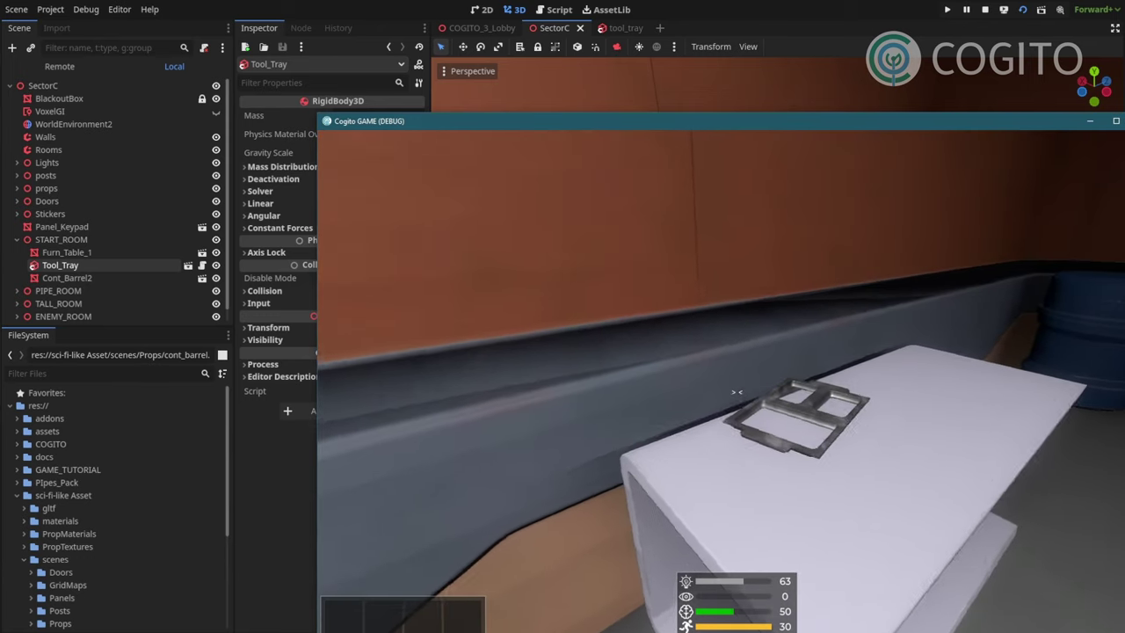
key(e)
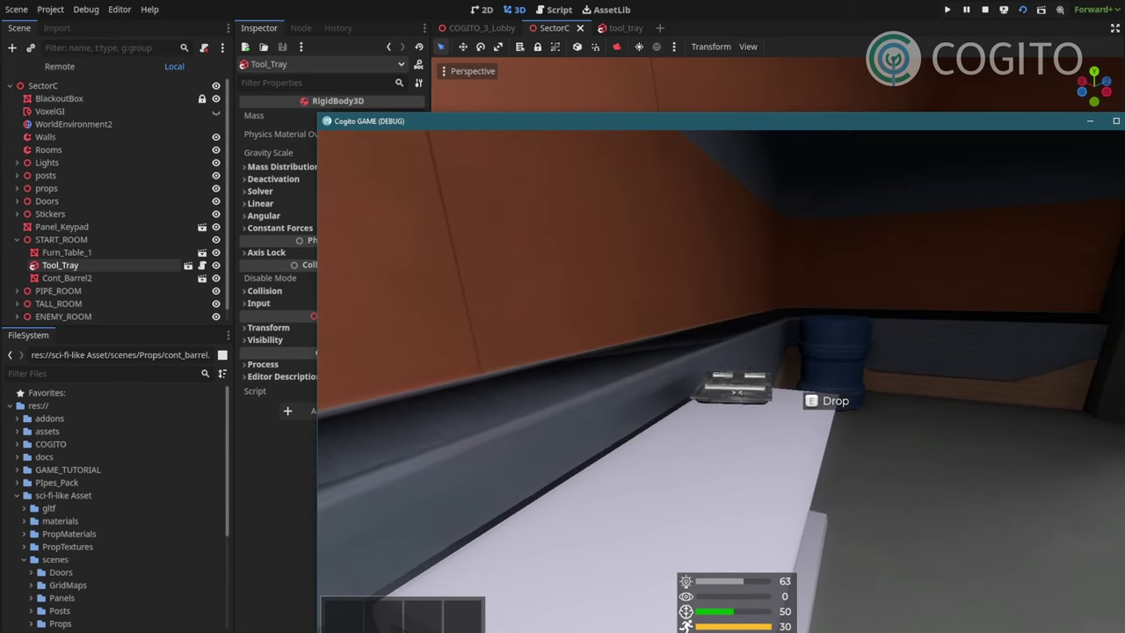
key(e)
key(e)
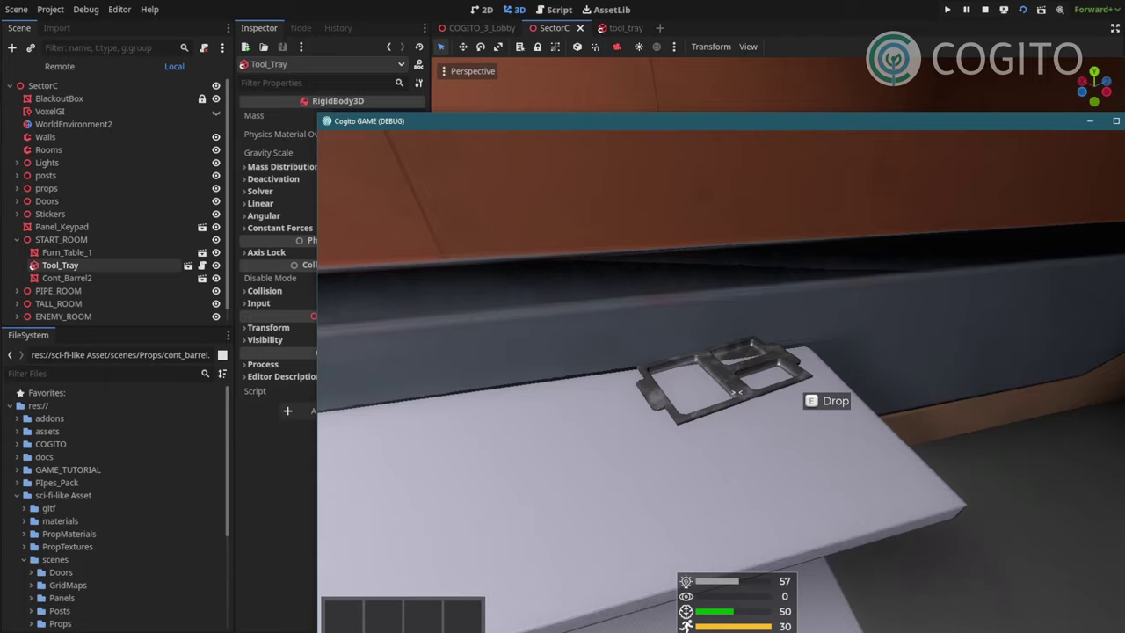
key(s)
key(e)
key(w)
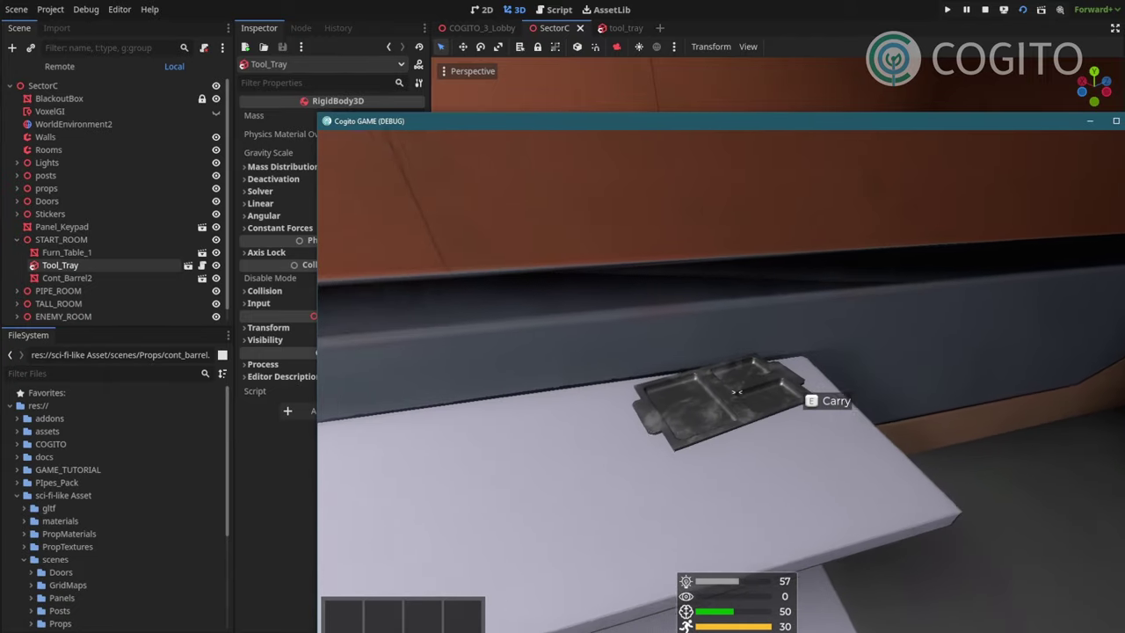
- Carry the tray off the table, drop it onto the table's lower shelf and inspect it up close
key(e)
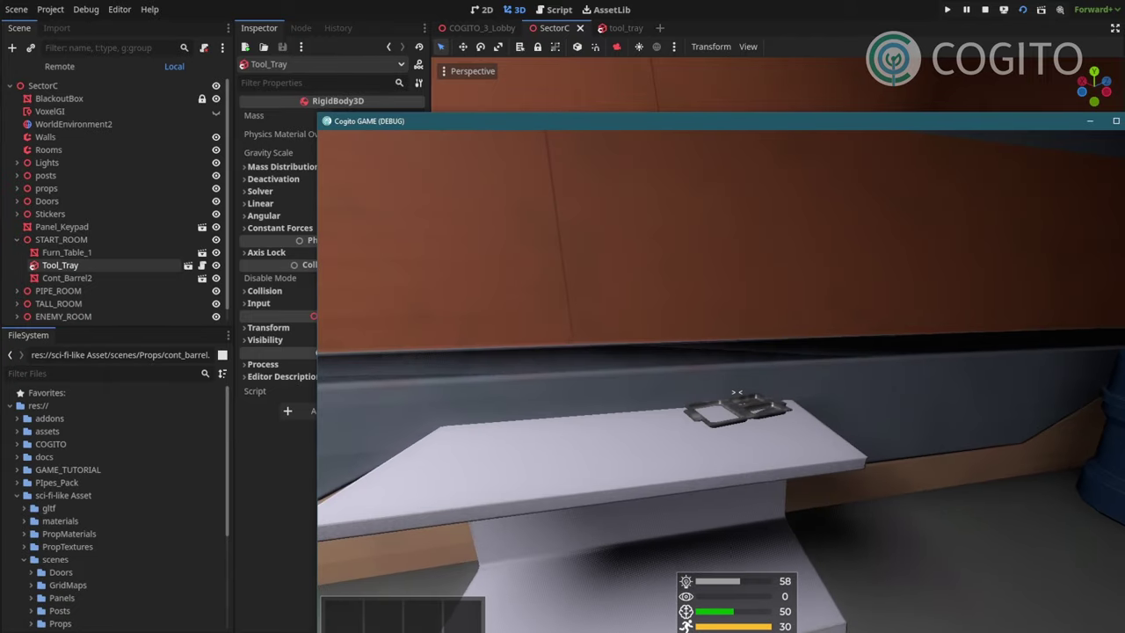
key(e)
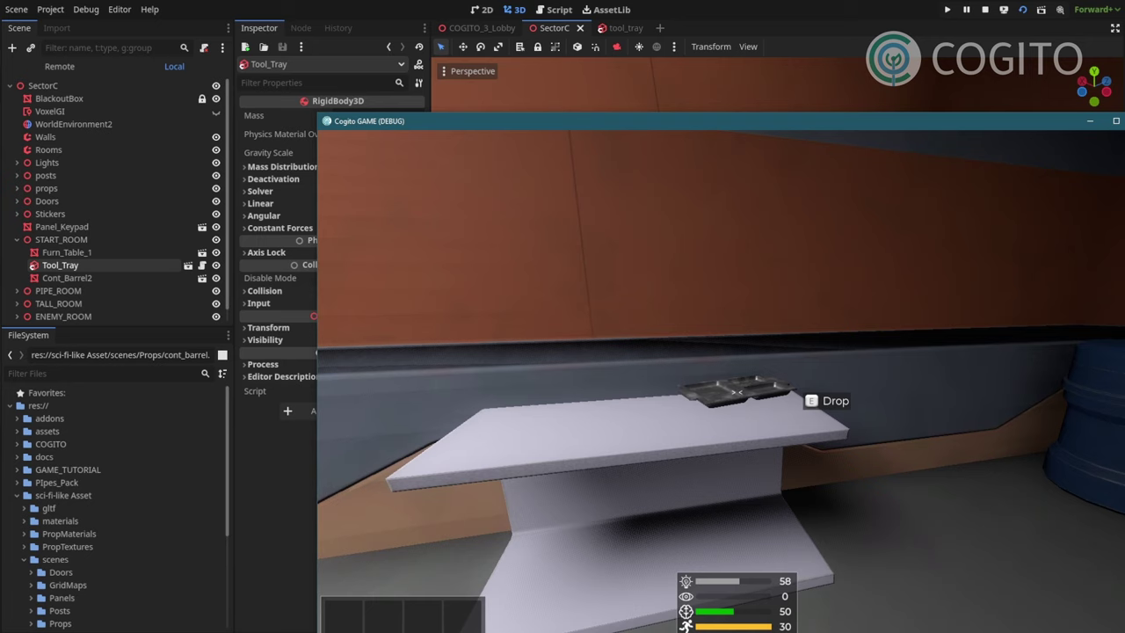
key(e)
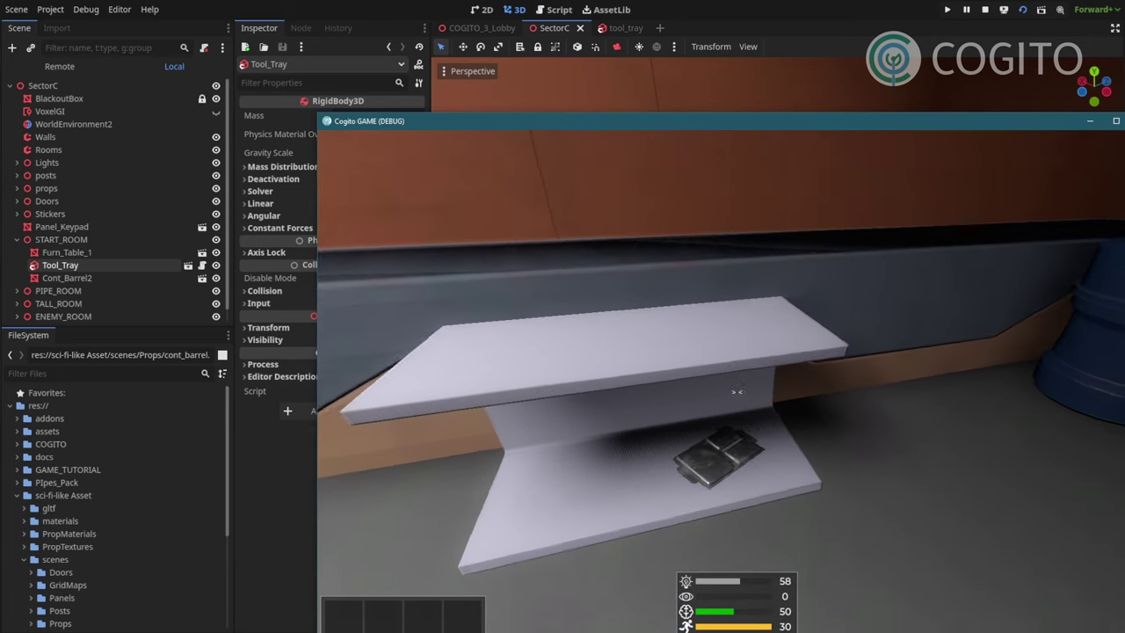
key(w)
key(c)
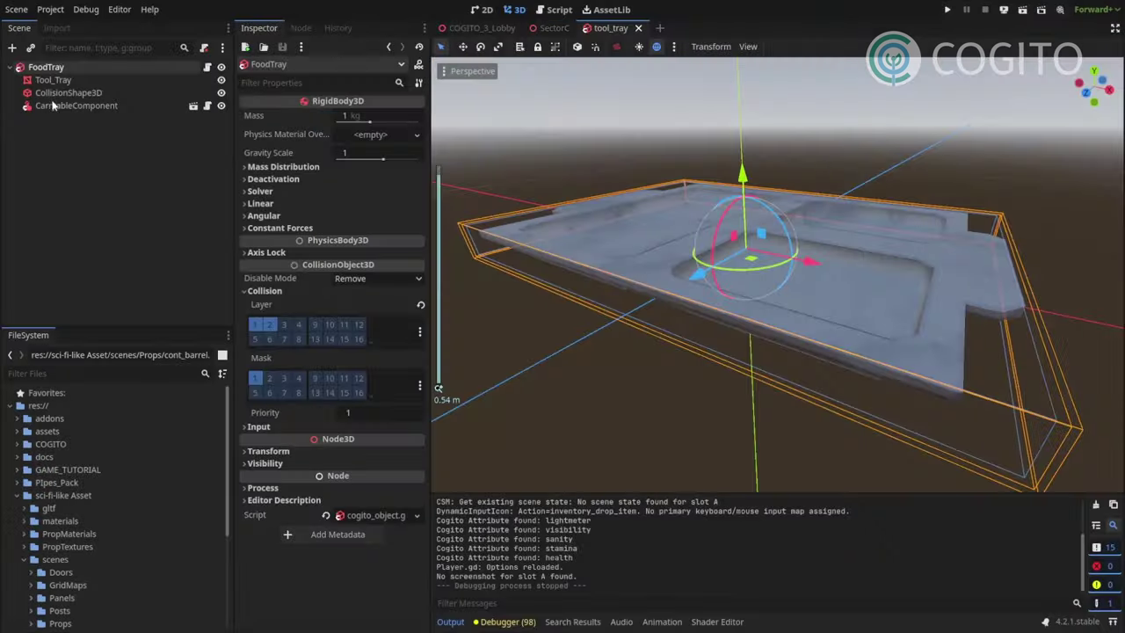
- Set the margin of the tray's BoxShape3D collision shape to 0.01 m in the tool_tray scene
click(68, 92)
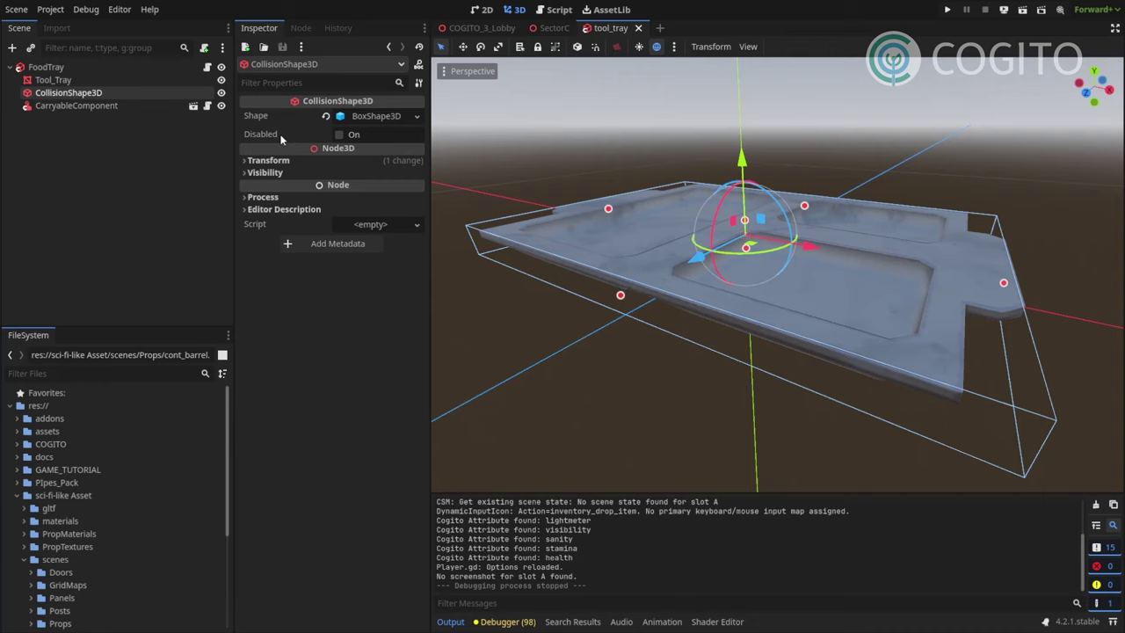
middle_drag(735, 232, 748, 176)
click(377, 115)
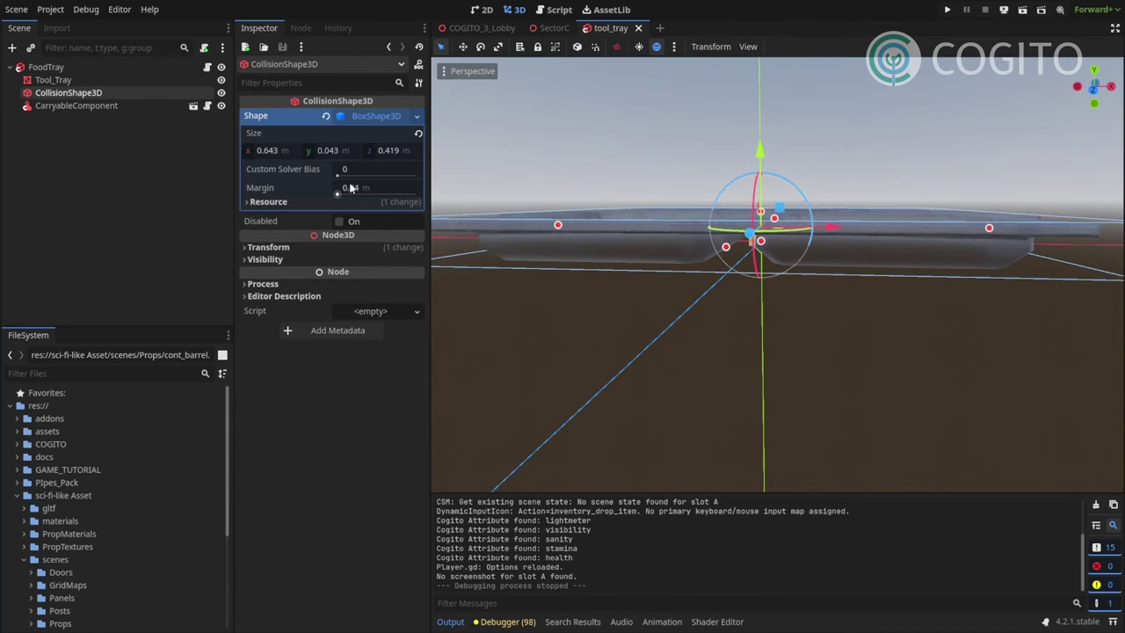
click(368, 186)
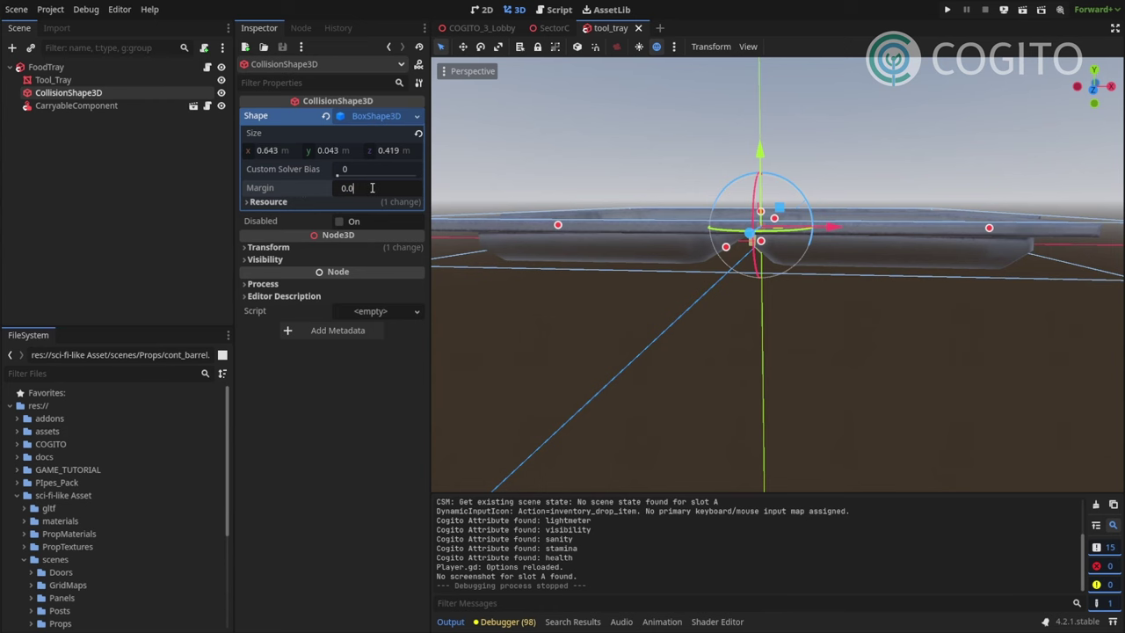
- Enlarge the tray's collision box to about 0.655 × 0.055 × 0.435 m so it extends slightly past the mesh
middle_drag(749, 242, 781, 230)
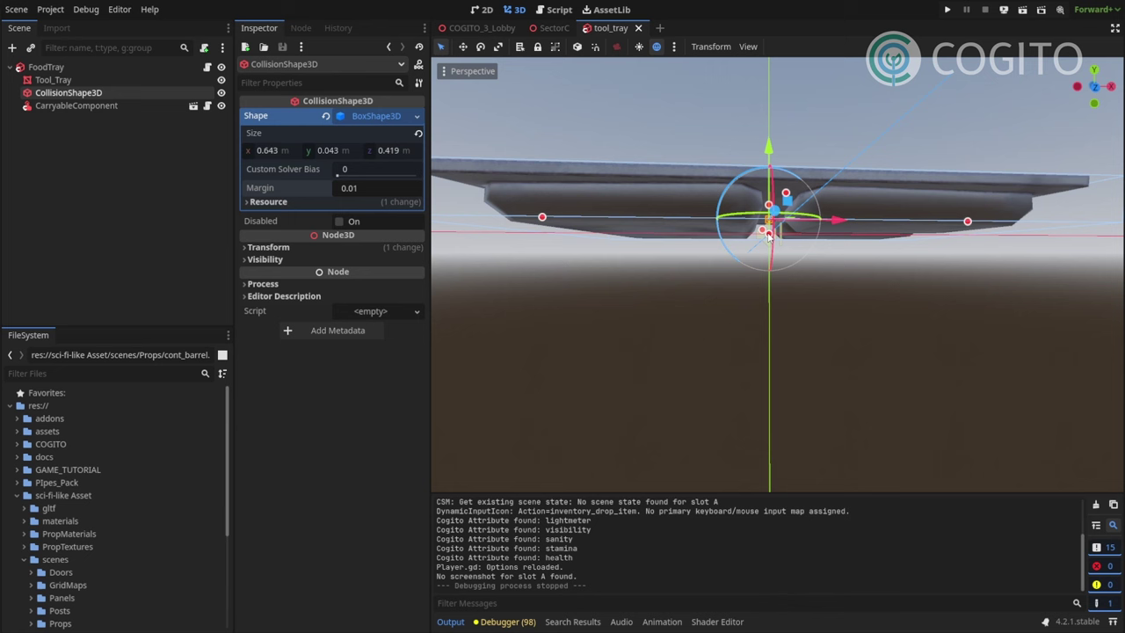
drag(768, 234, 768, 244)
middle_drag(769, 230, 766, 235)
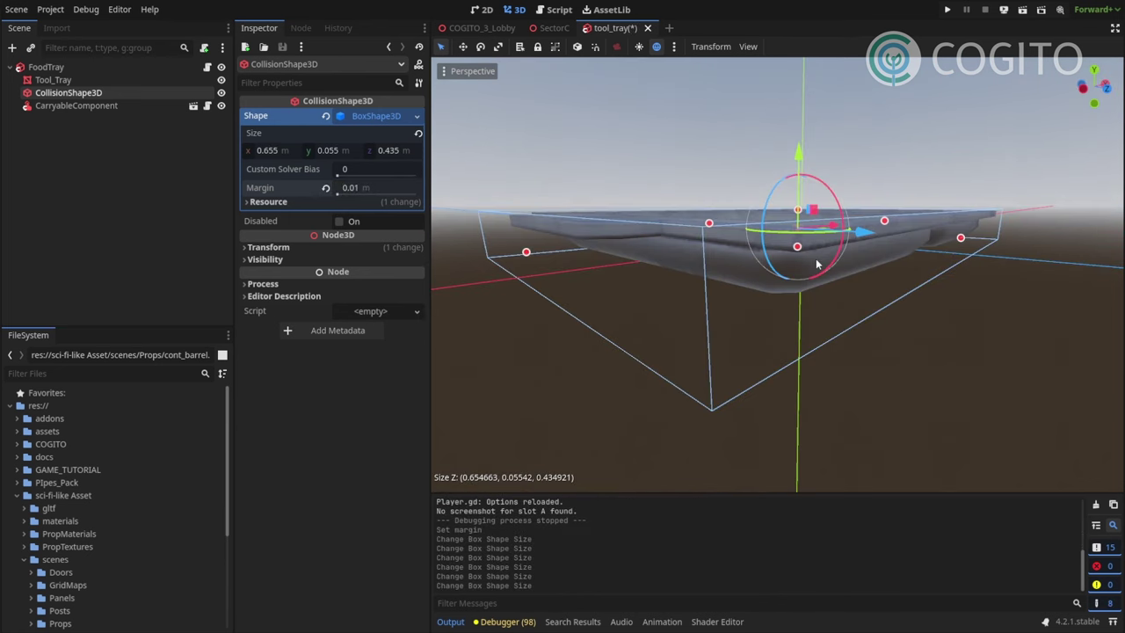
middle_drag(817, 263, 791, 269)
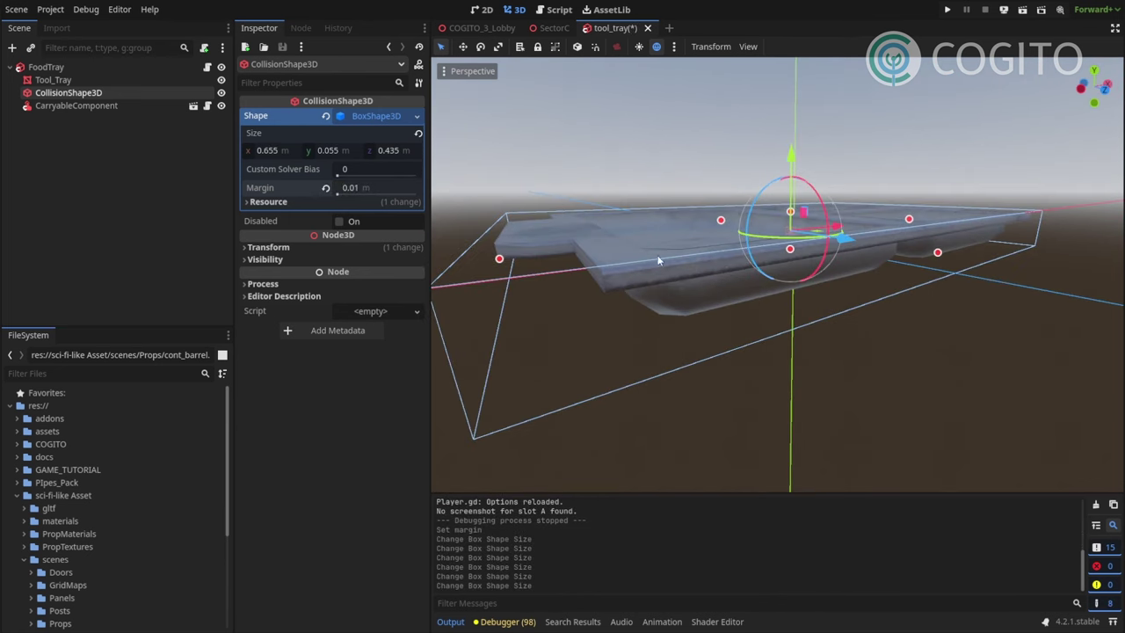
- Run the SectorC scene, walk to the table in the start room and pick up the tray
click(554, 27)
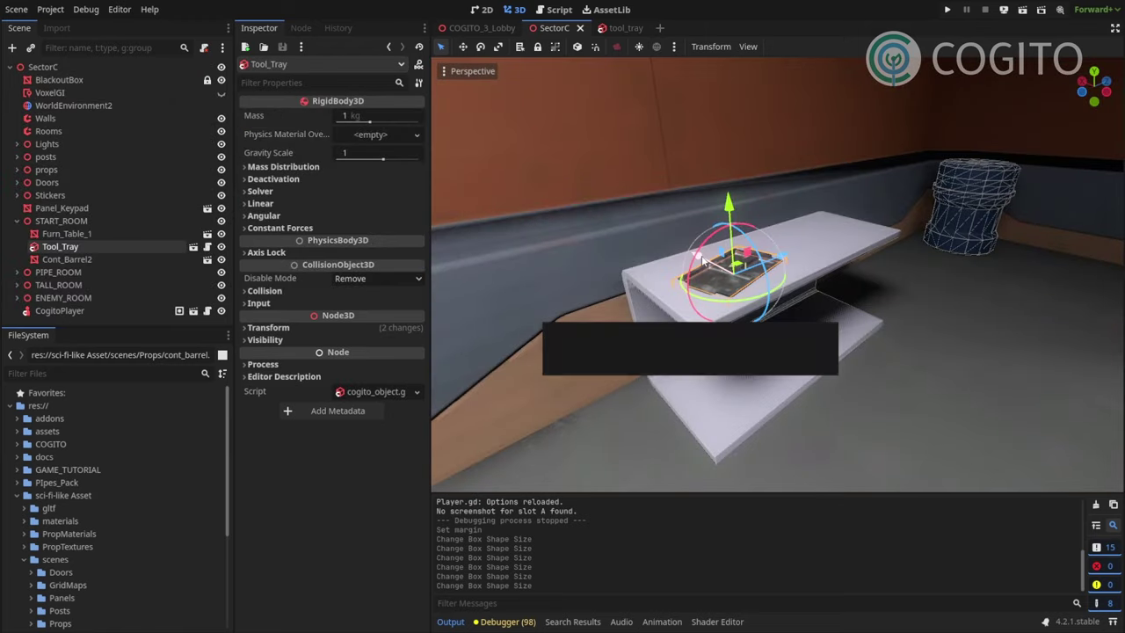
key(F6)
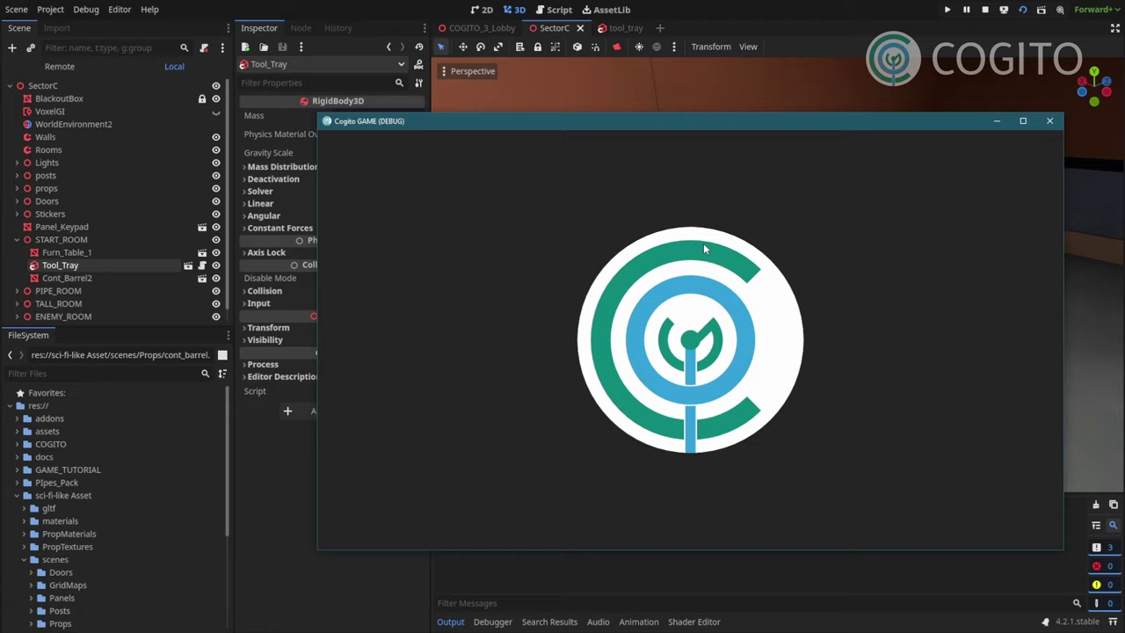
key(w)
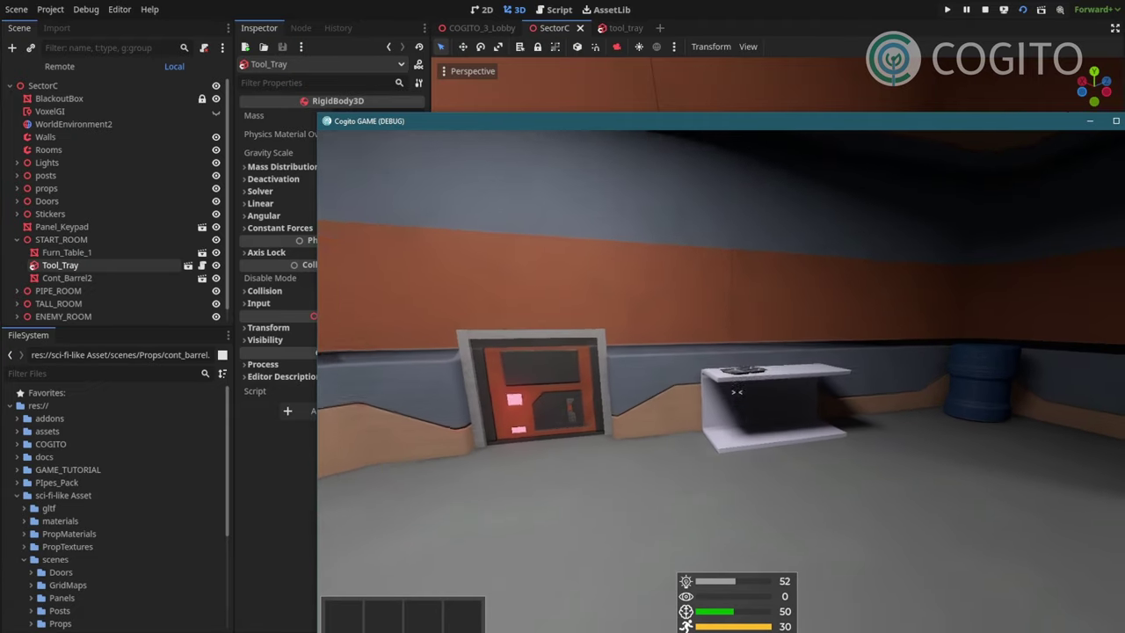
key(e)
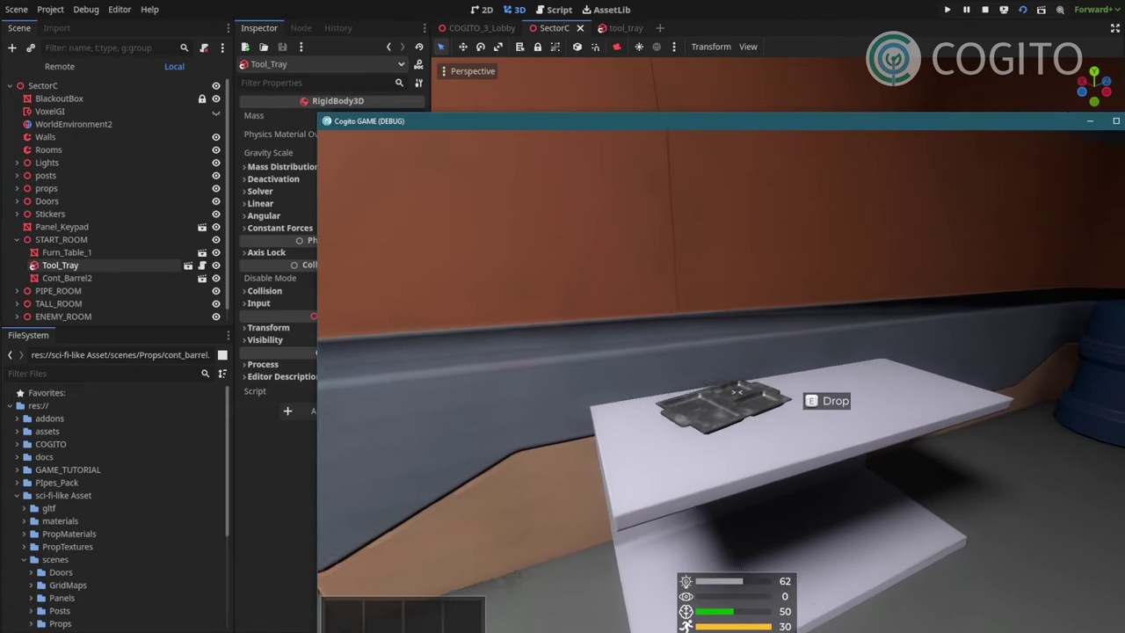
- Jump while carrying the tray, drop it on the table and check from table height how it rests on the surface
key(space)
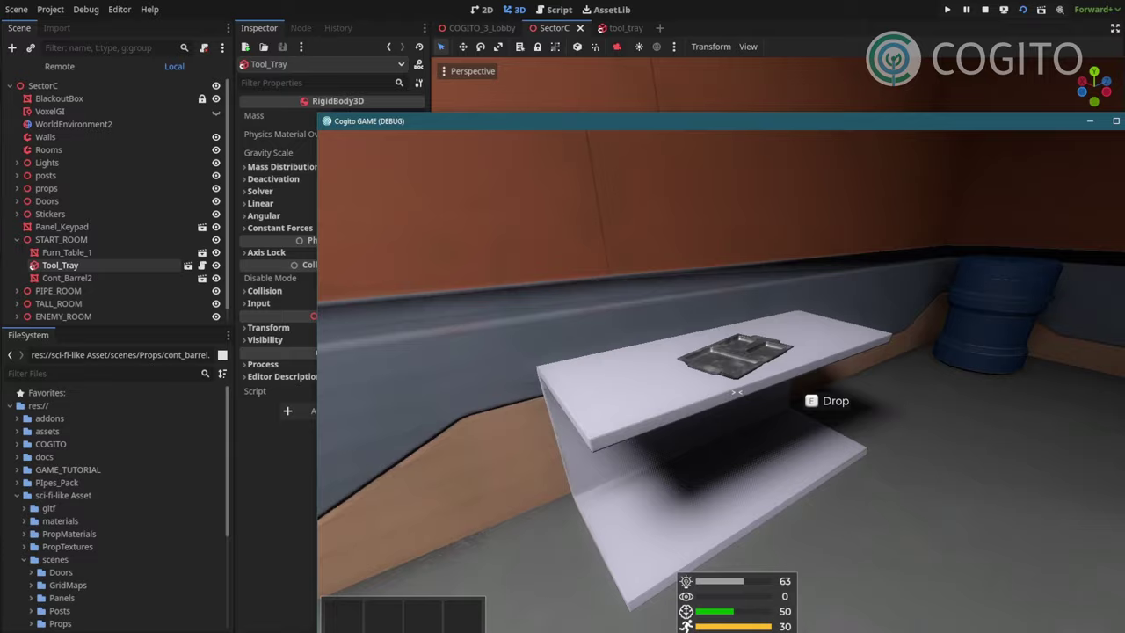
key(space)
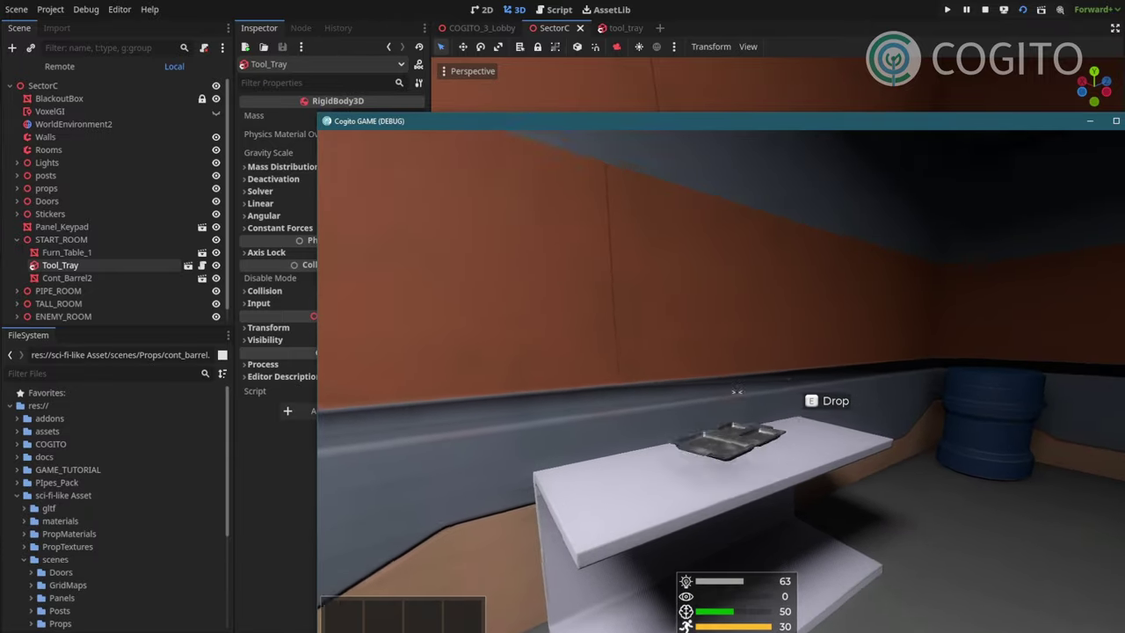
key(e)
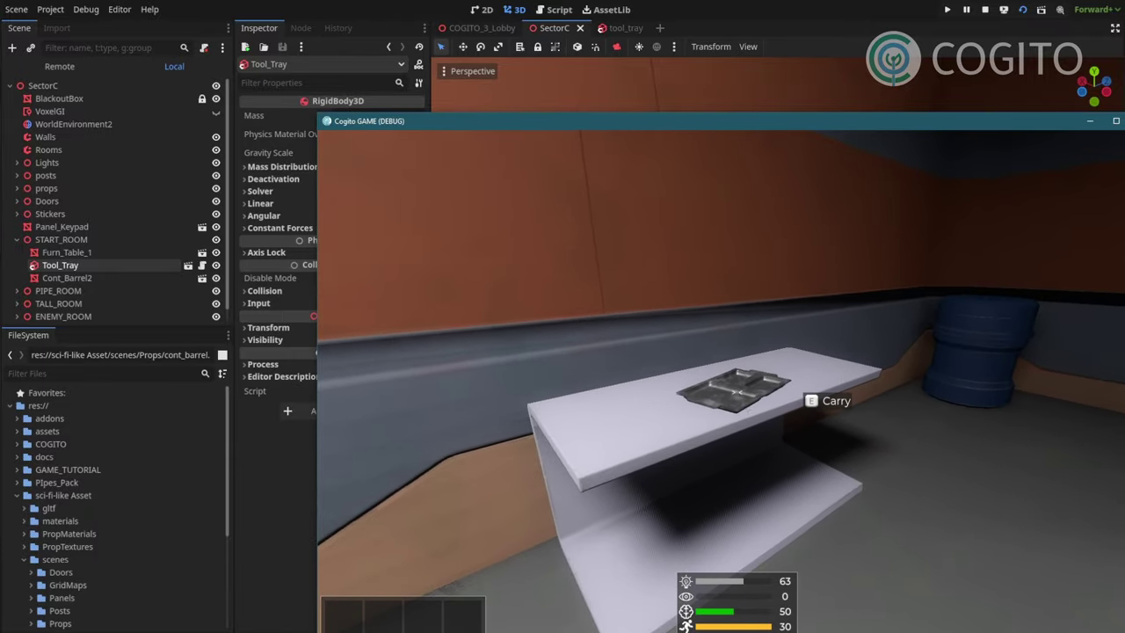
key(w)
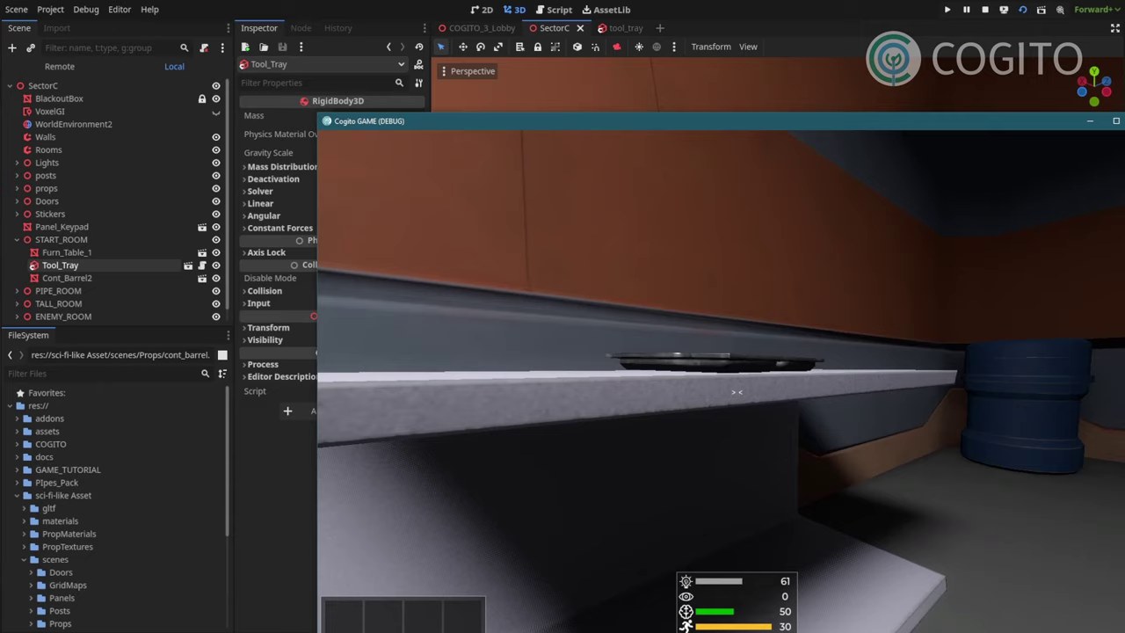
key(s)
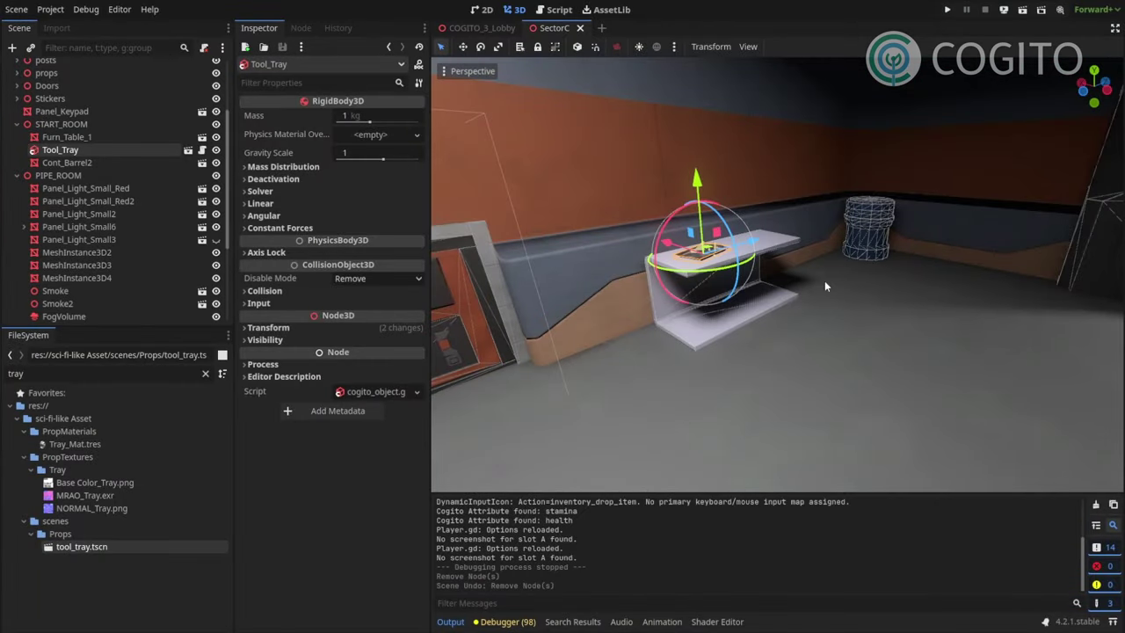
- Select the blue barrel Cont_Barrel2 in the SectorC start room and examine it up close
key(w)
right_drag(831, 287, 791, 290)
key(w)
key(e)
right_drag(652, 168, 747, 188)
click(974, 191)
right_drag(953, 197, 997, 198)
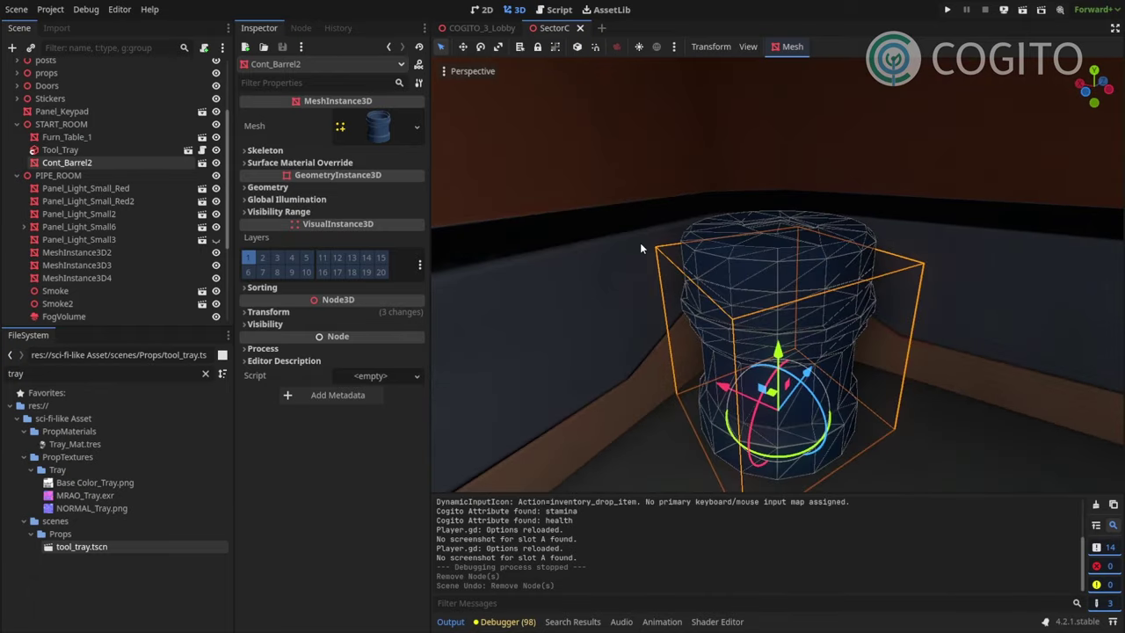
mouse_move(641, 248)
right_down()
mouse_move(492, 246)
mouse_move(647, 242)
right_up()
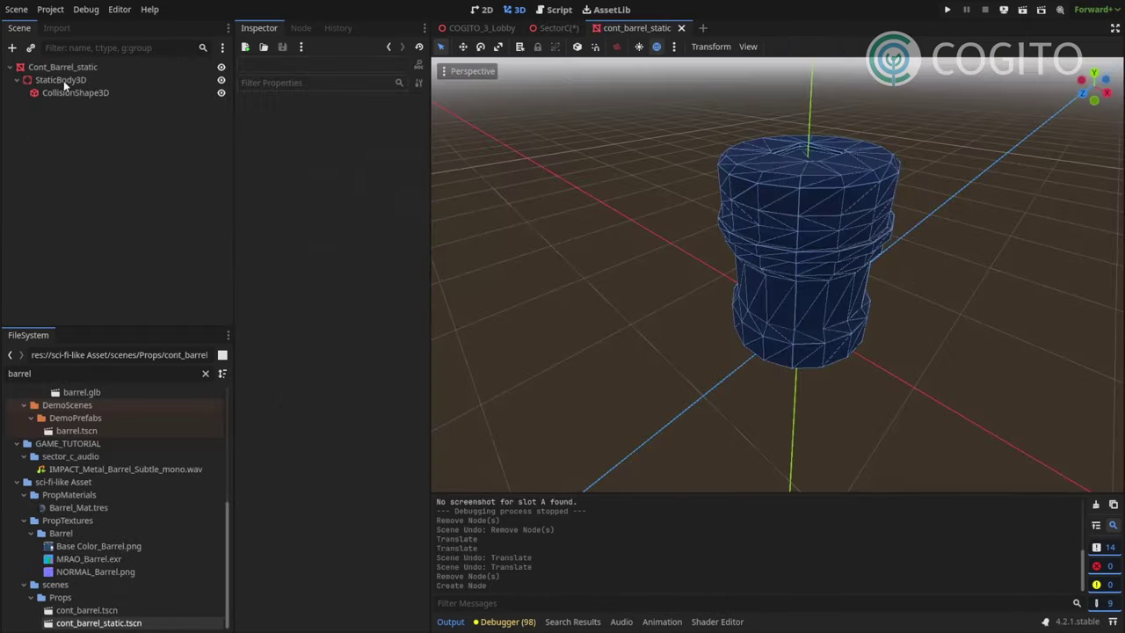
- Add a RigidBody3D under the Cont_Barrel_static root and rename it Barrel_Carryable
click(57, 67)
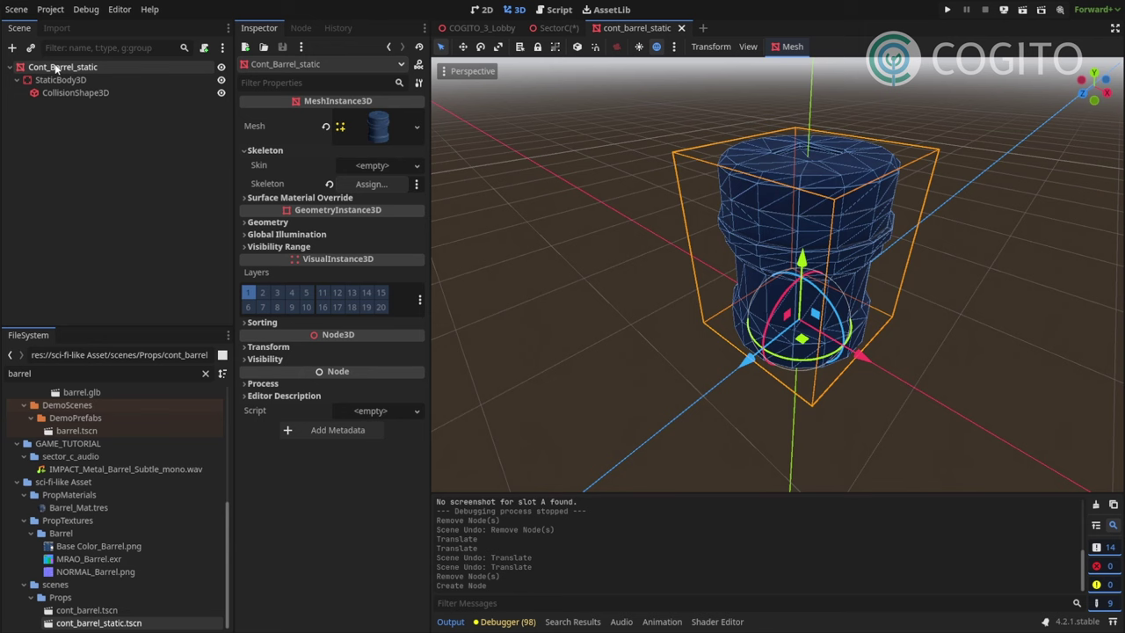
click(12, 48)
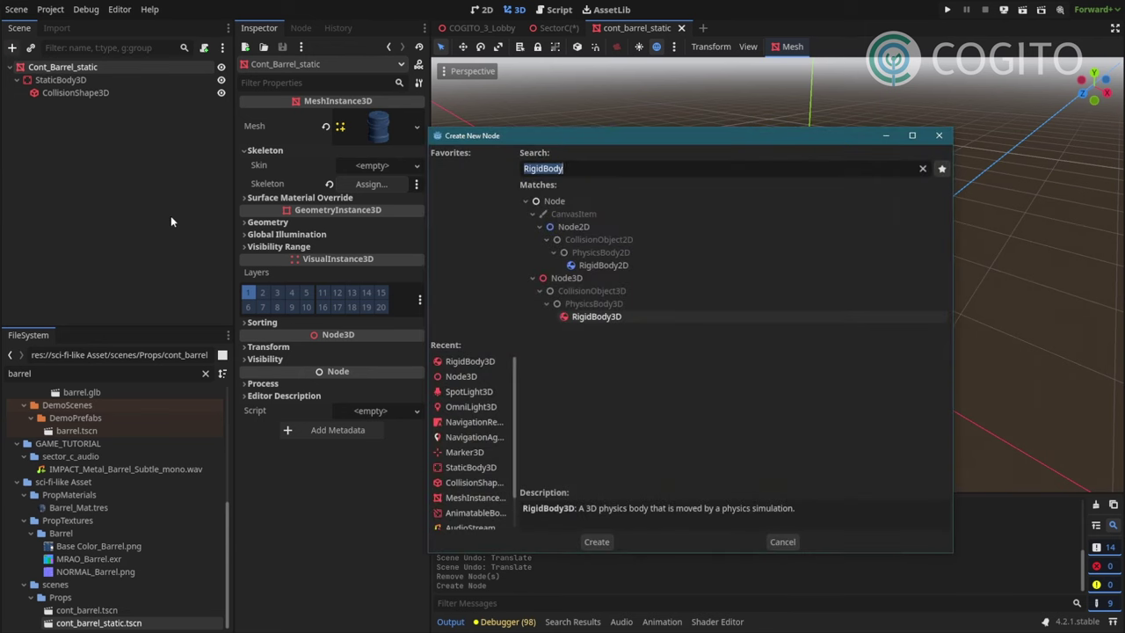
key(Return)
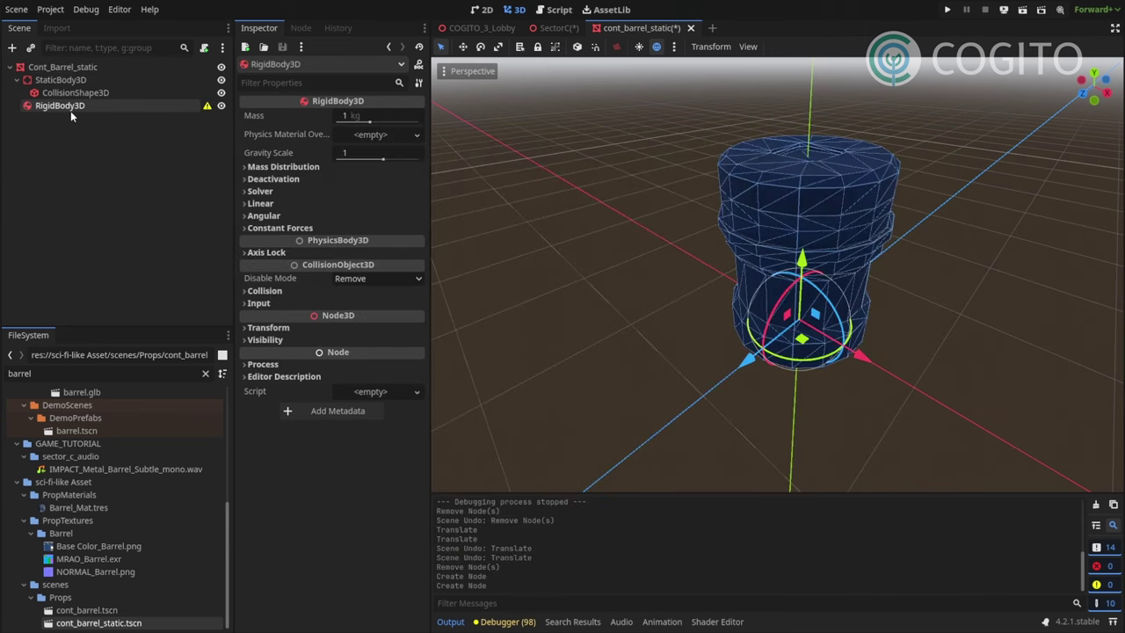
click(71, 107)
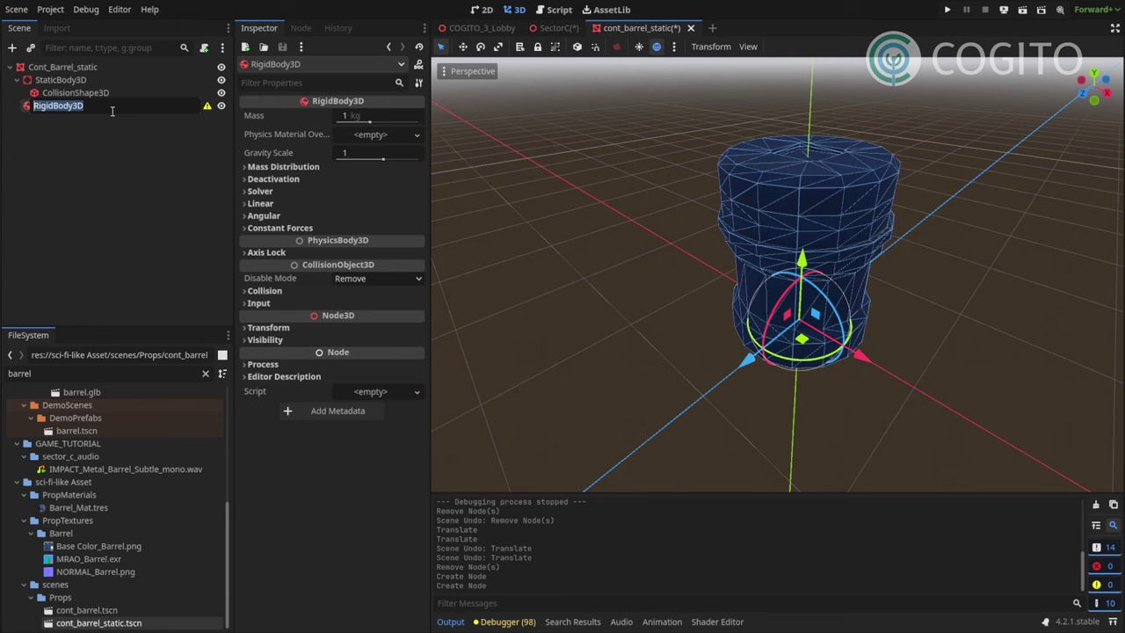
text(Barrel_Carryable)
key(Return)
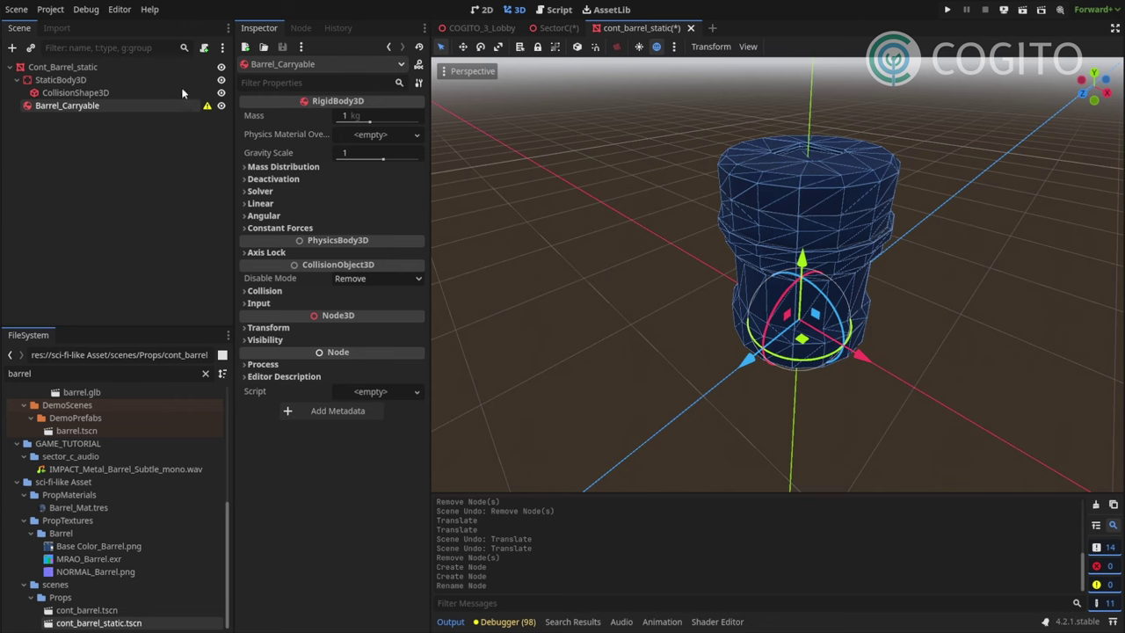
- Save the barrel scene as a new file named cogito_barrel_carryable.tscn in the Props folder
click(16, 10)
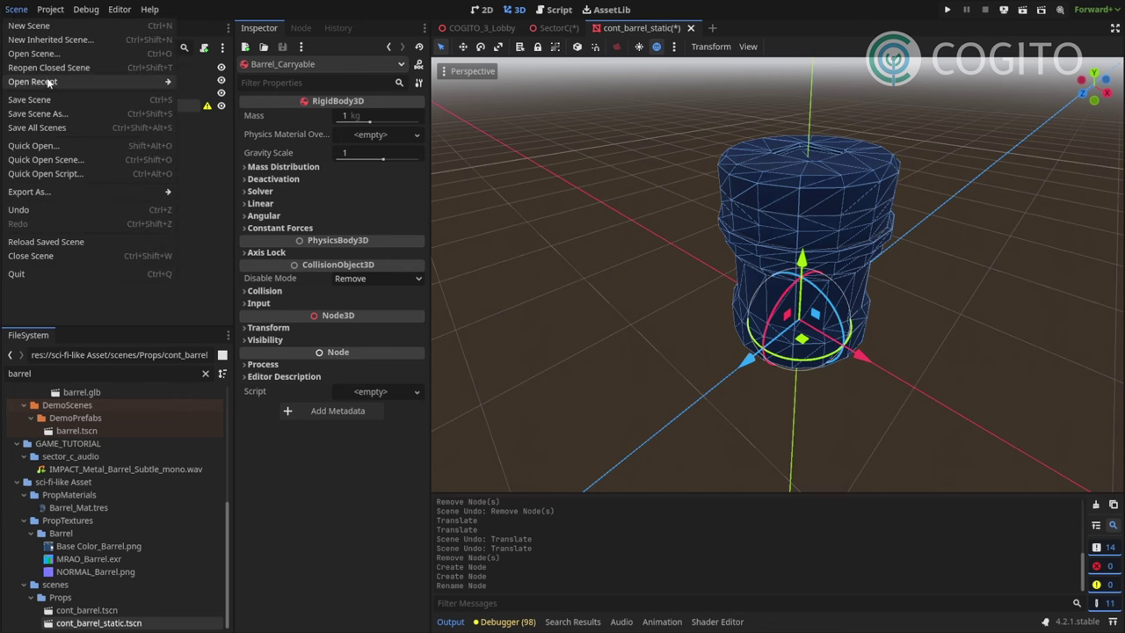
click(37, 112)
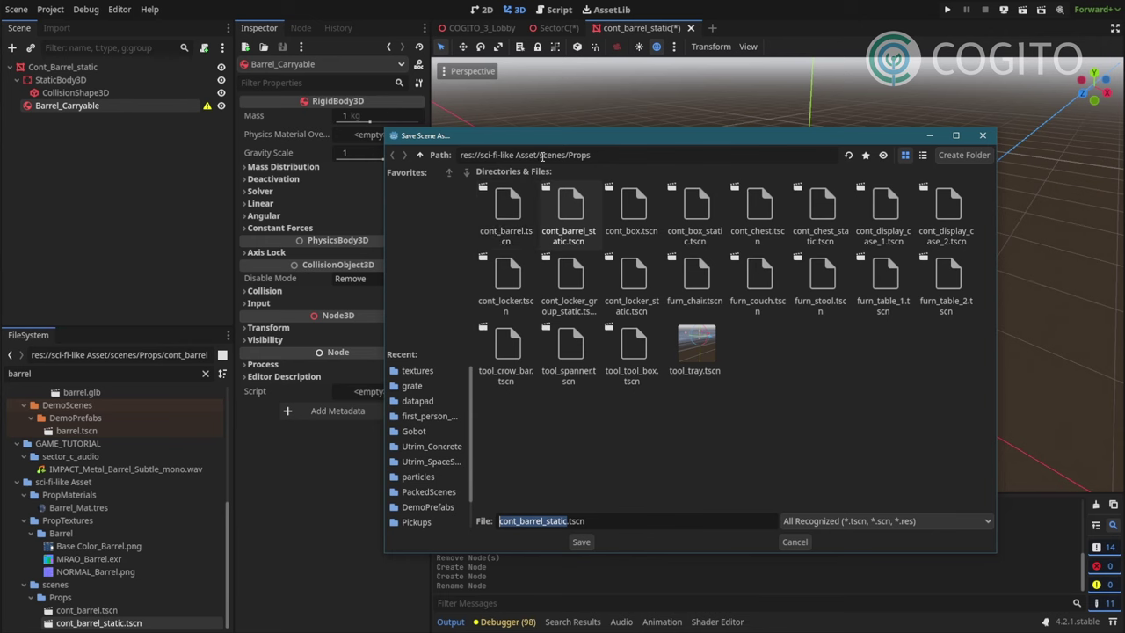
key(Right)
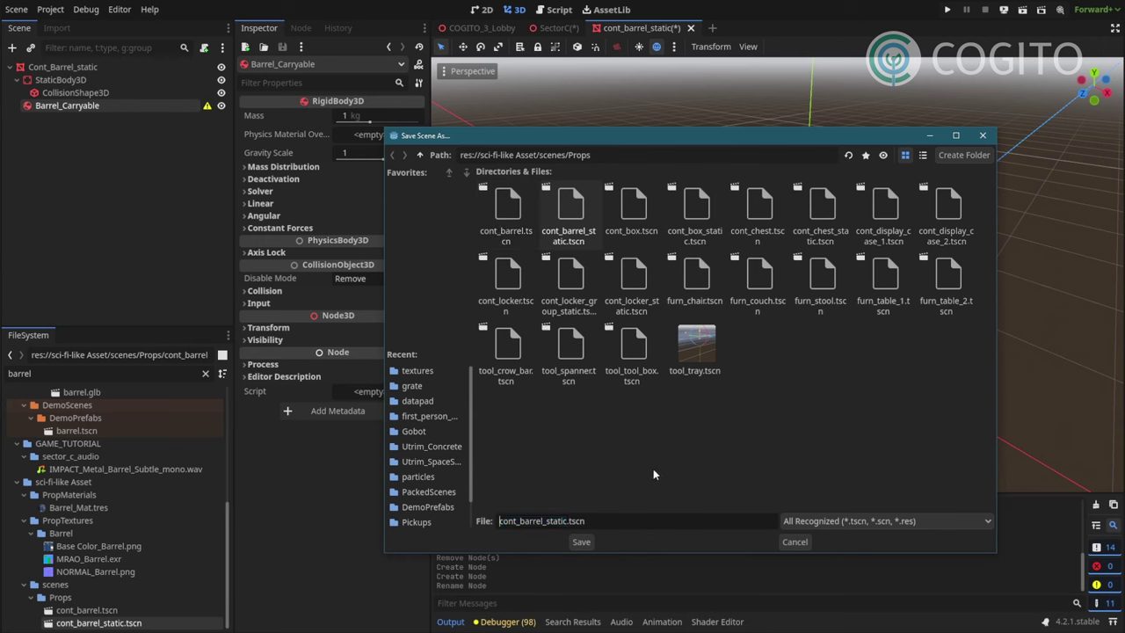
key(Delete)
key(Delete)
key(Delete)
key(Delete)
text(cogito)
key(Right)
key(Right)
key(Right)
key(Right)
key(Right)
key(Right)
key(Right)
key(Right)
text(carryable)
key(Delete)
key(Delete)
key(Delete)
key(Delete)
key(Delete)
key(Delete)
key(Return)
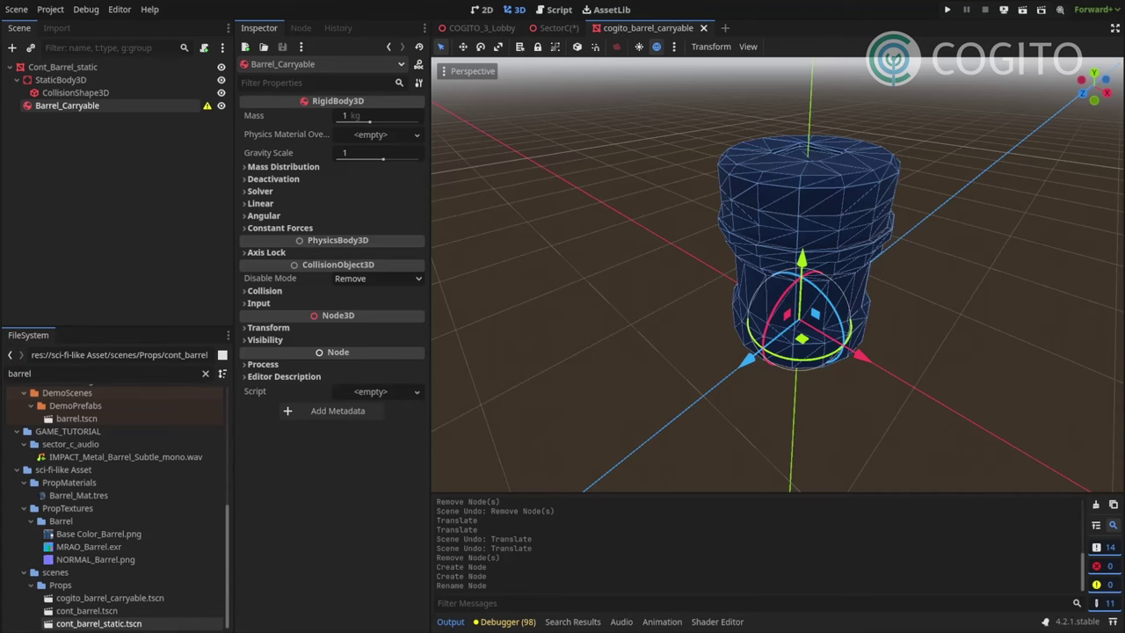
- Make the Barrel_Carryable rigid body the scene root
right_click(49, 107)
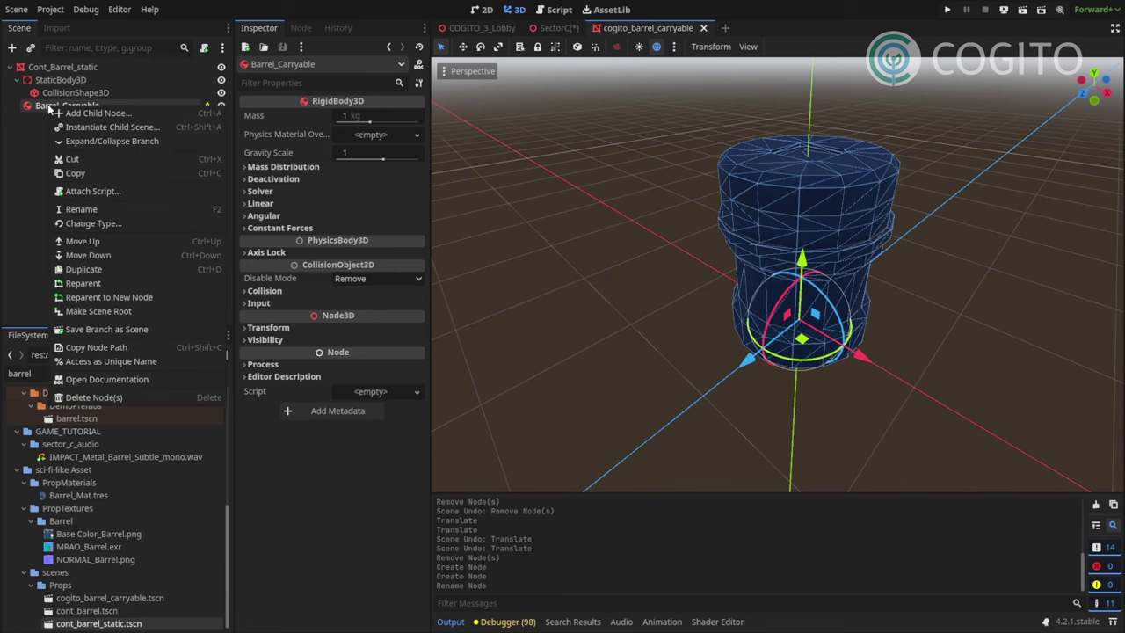
click(124, 312)
click(76, 69)
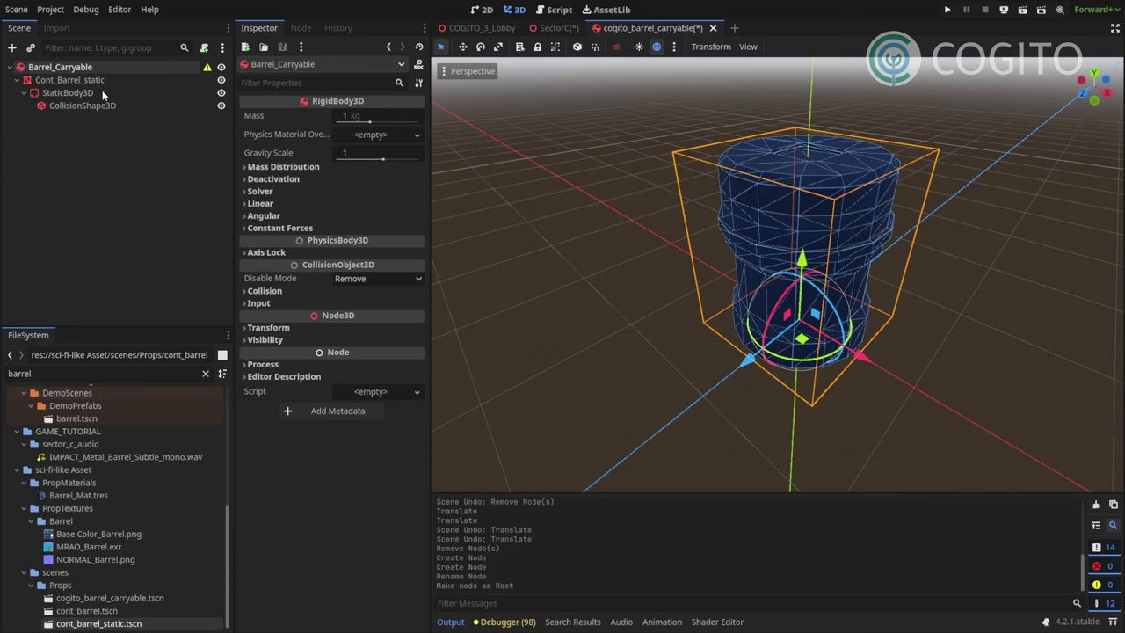
- Reparent the CollisionShape3D directly under Barrel_Carryable and delete the leftover StaticBody3D node
drag(68, 104, 58, 66)
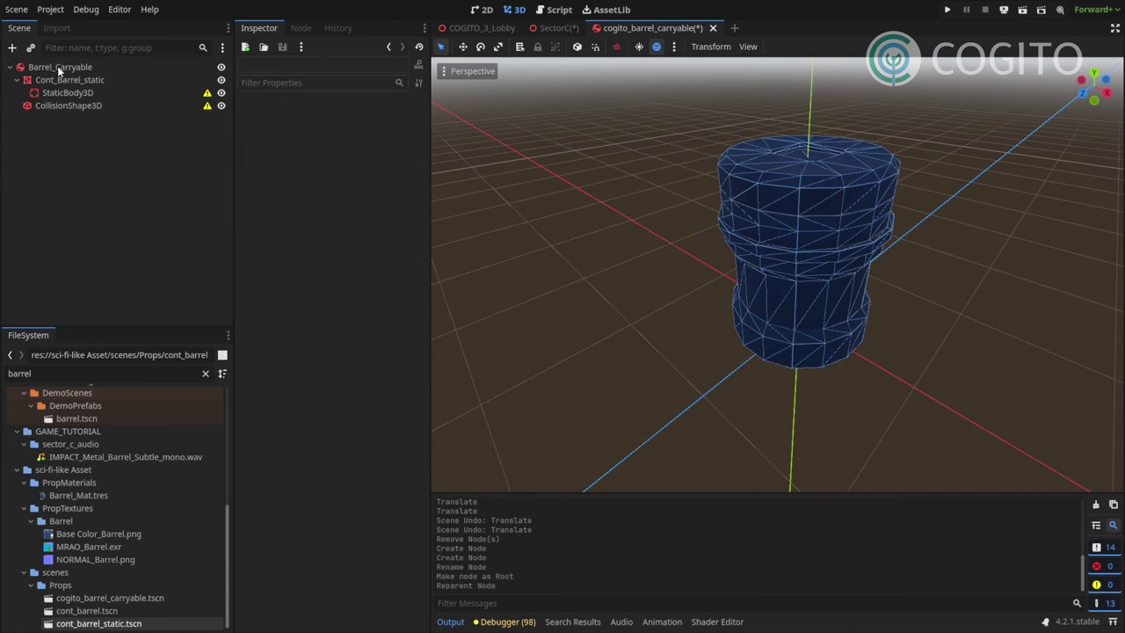
click(79, 96)
key(Delete)
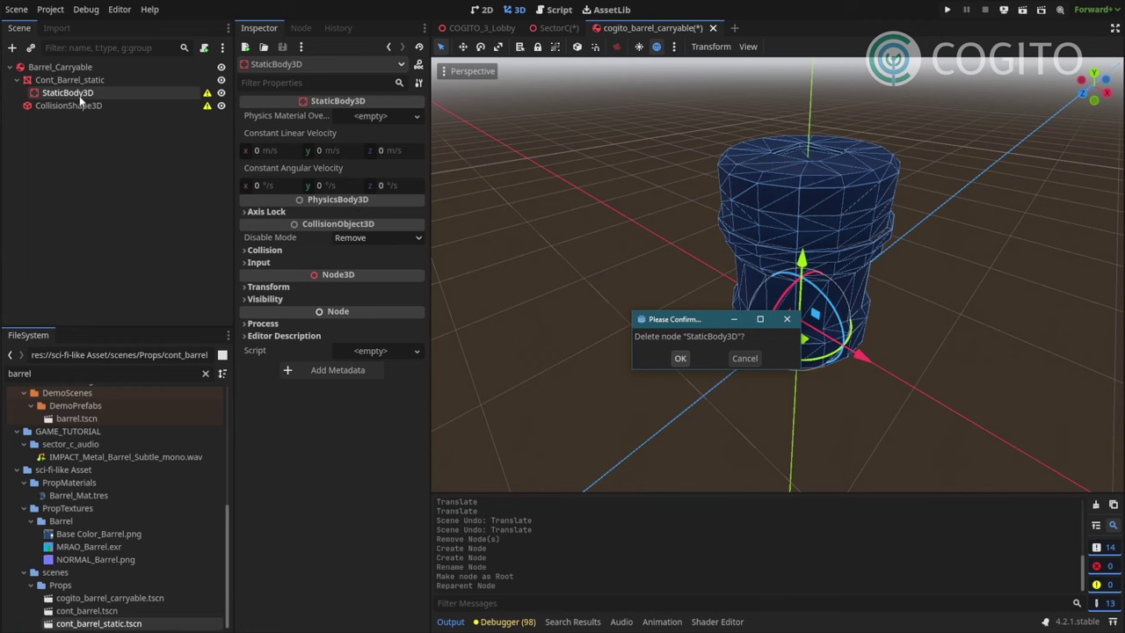
key(Return)
middle_drag(905, 239, 917, 256)
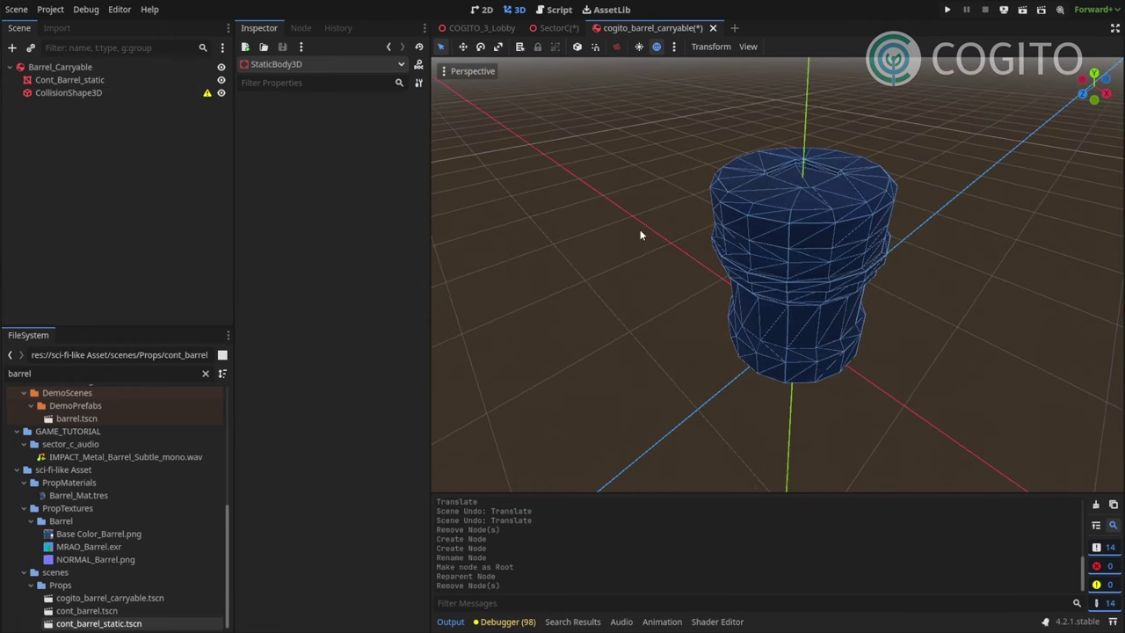
- Replace the concave polygon shape of the barrel's CollisionShape3D with a new CylinderShape3D
click(88, 93)
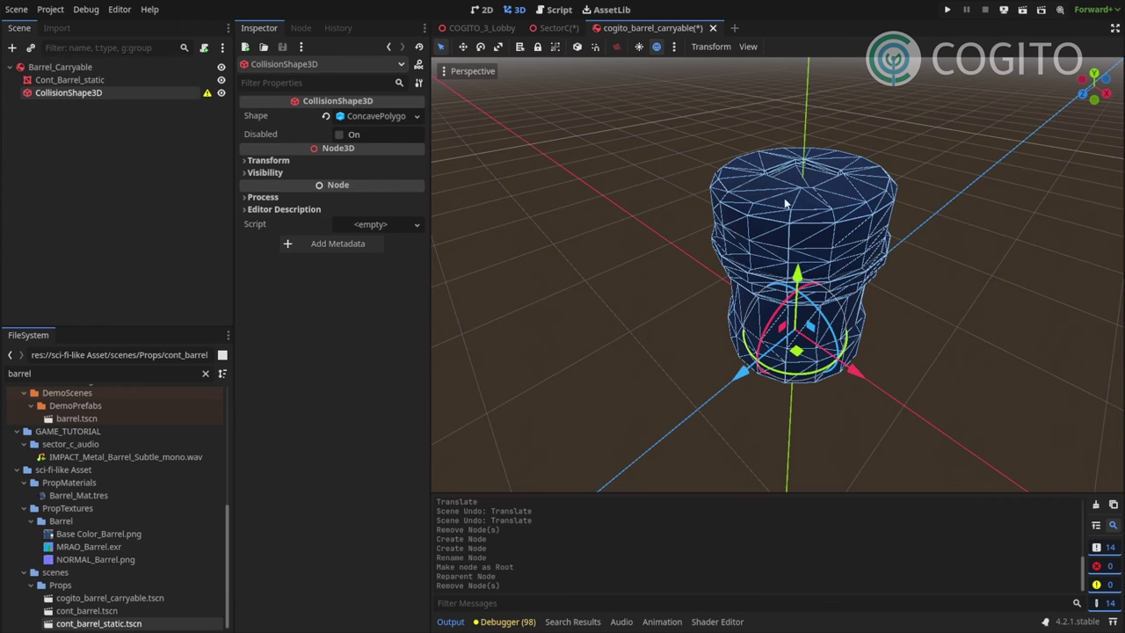
middle_drag(797, 203, 775, 204)
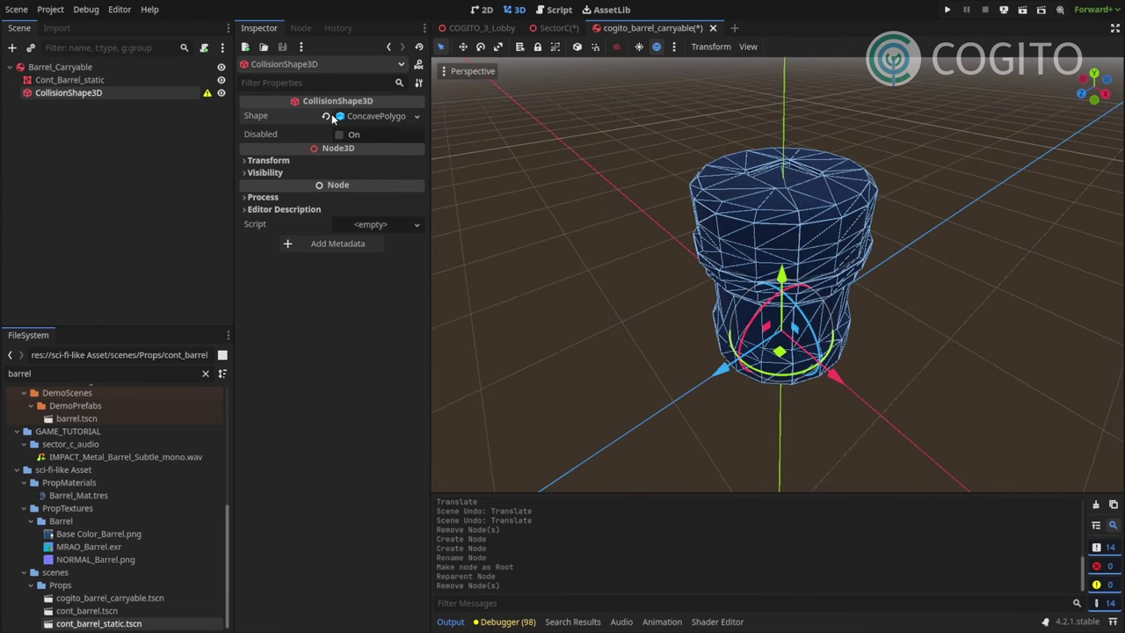
click(326, 118)
click(362, 117)
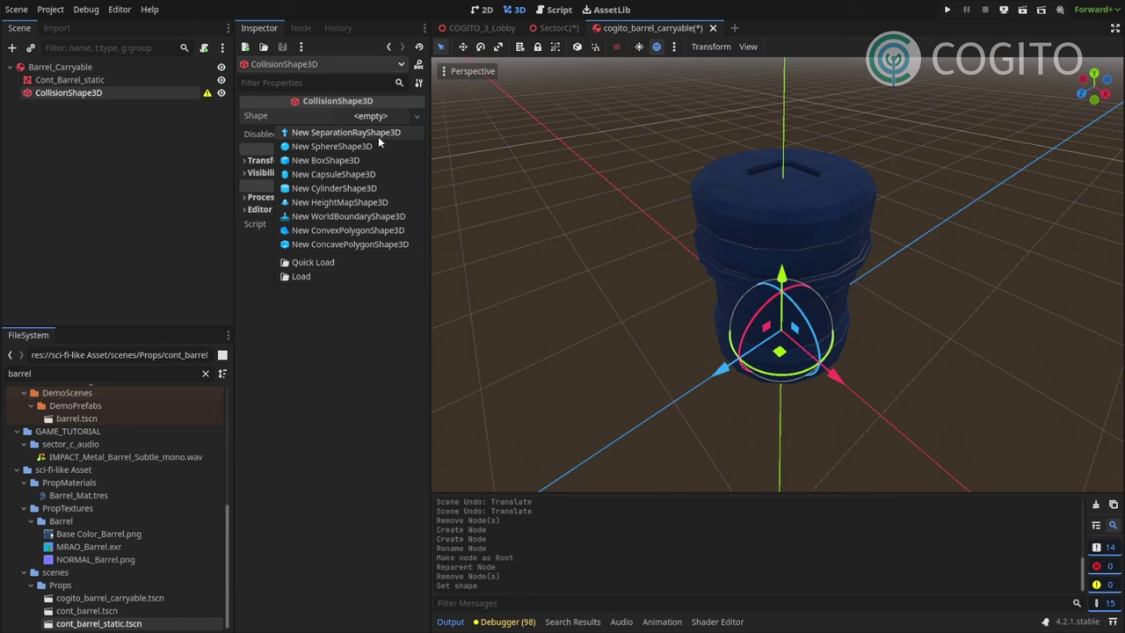
click(356, 188)
- Move the cylinder collision shape up and adjust its height and radius to enclose the barrel mesh
middle_drag(771, 271, 761, 226)
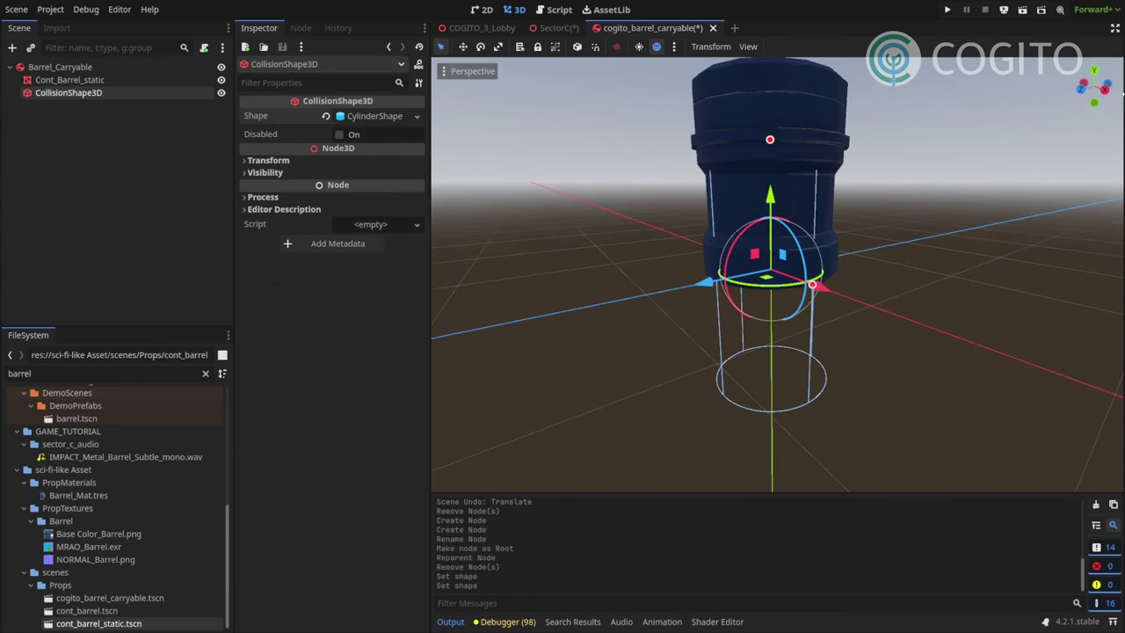
click(1102, 93)
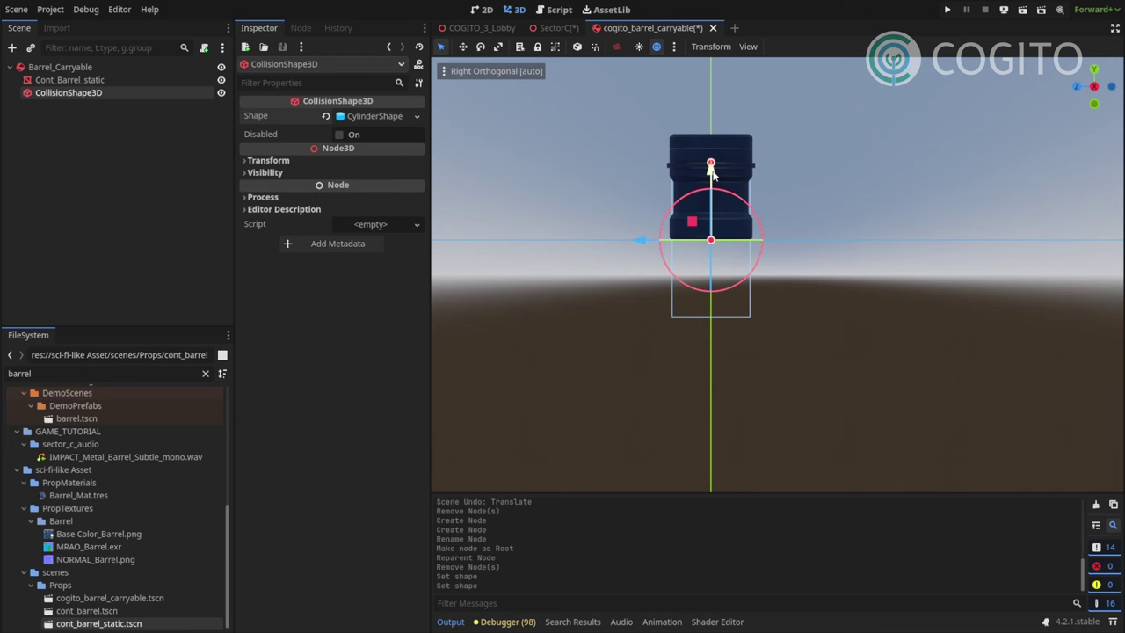
drag(714, 172, 713, 111)
drag(711, 92, 711, 62)
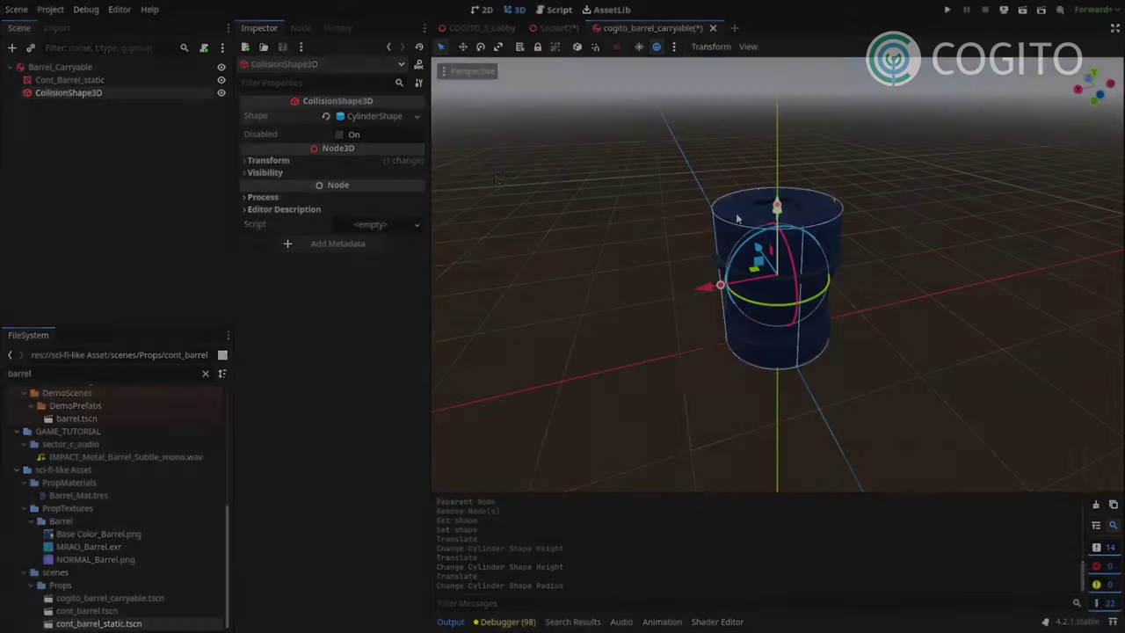
click(73, 150)
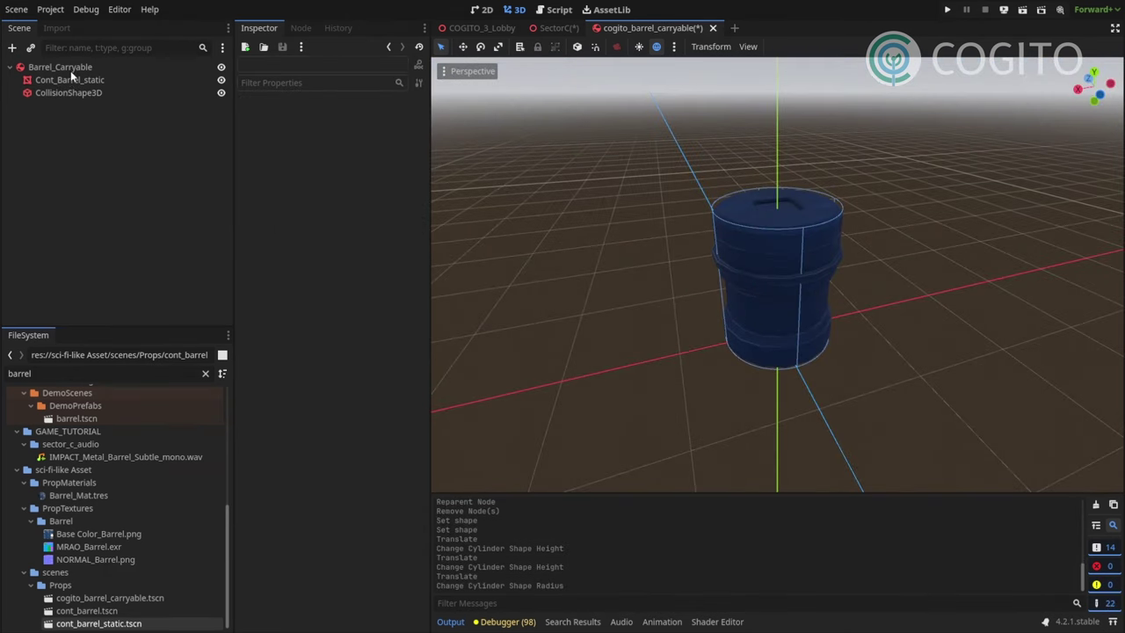
- Attach the existing cogito_object.gd script to the Barrel_Carryable root node
click(71, 70)
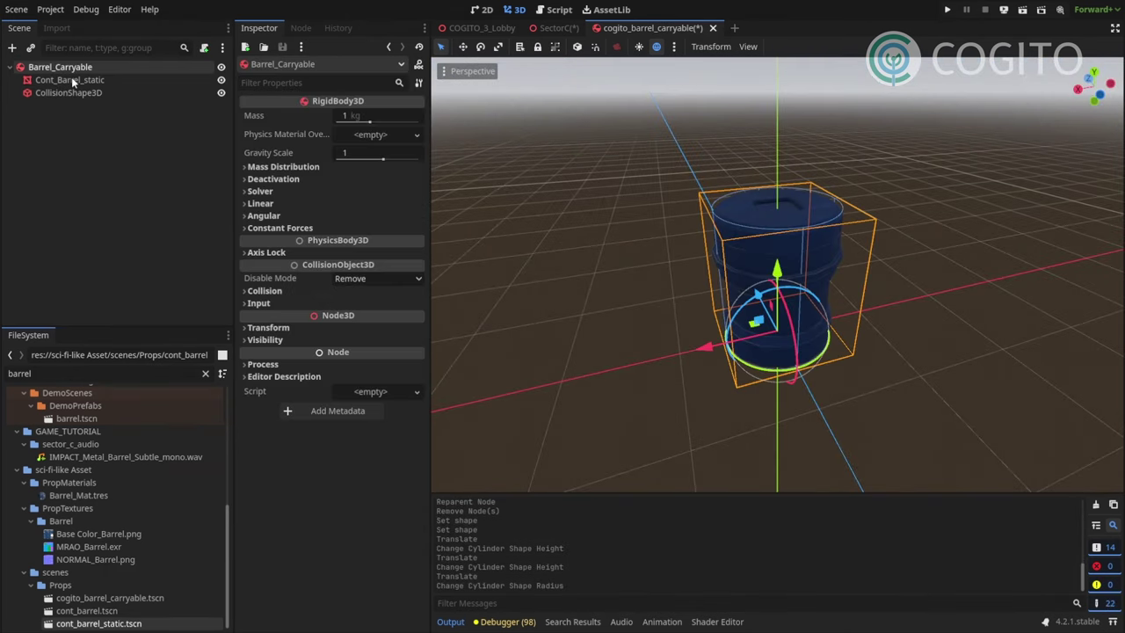
click(370, 392)
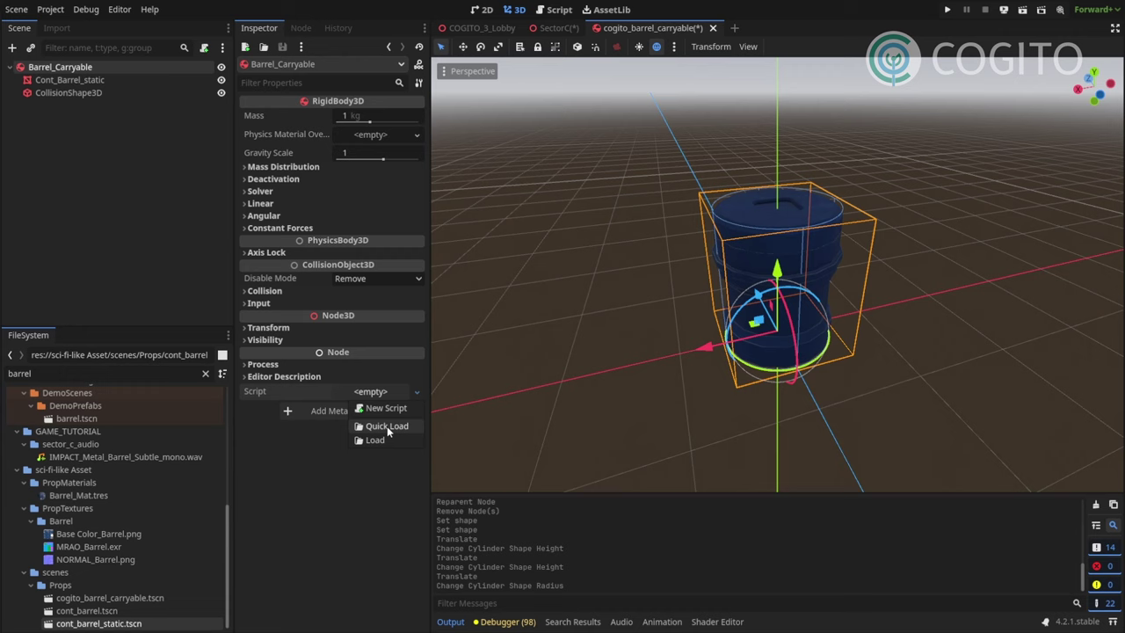
click(387, 426)
text(cogi)
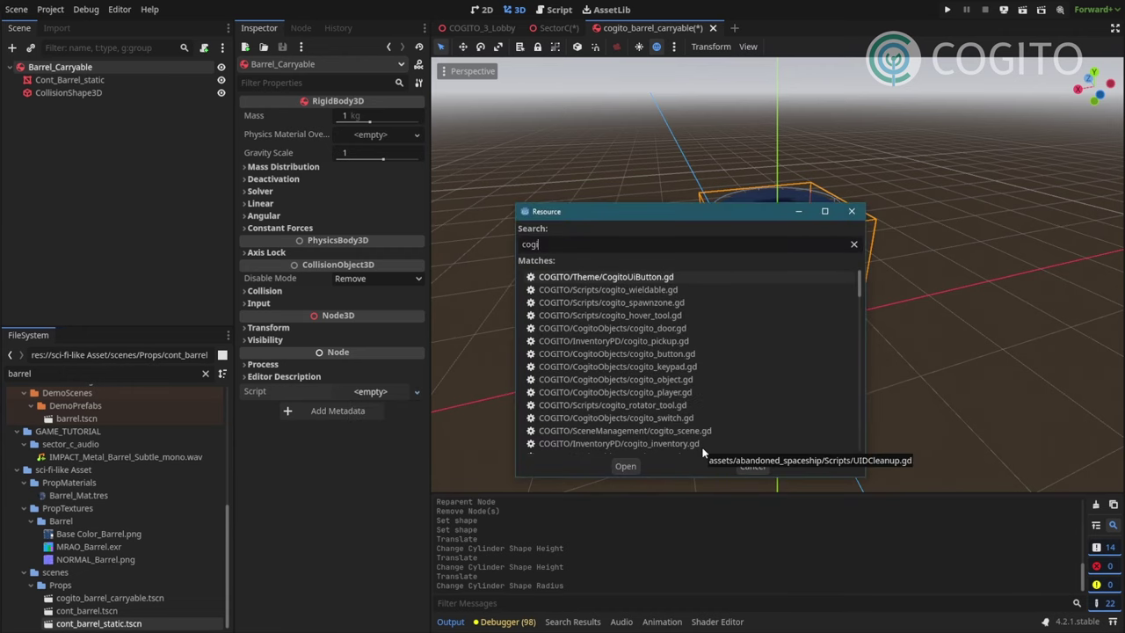
text(to_)
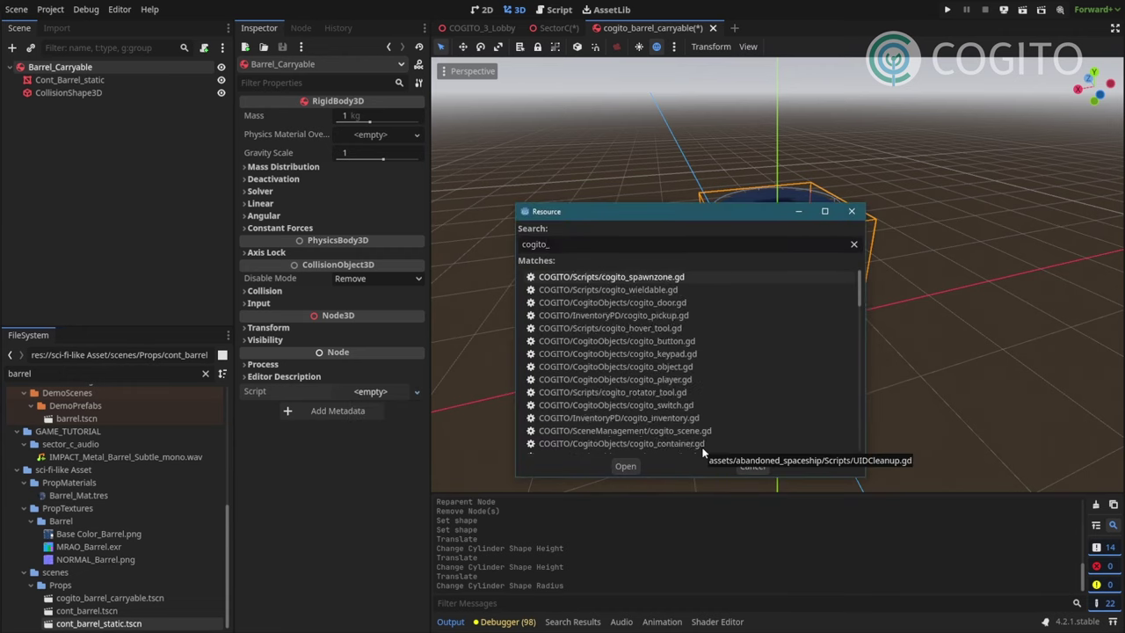
text(ob)
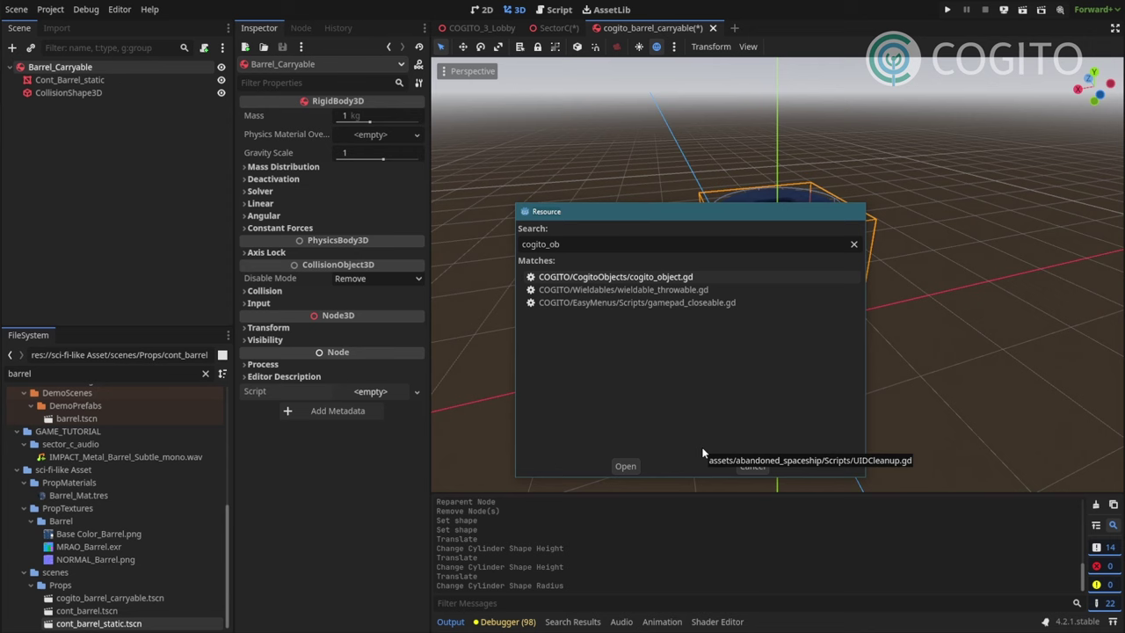
key(Return)
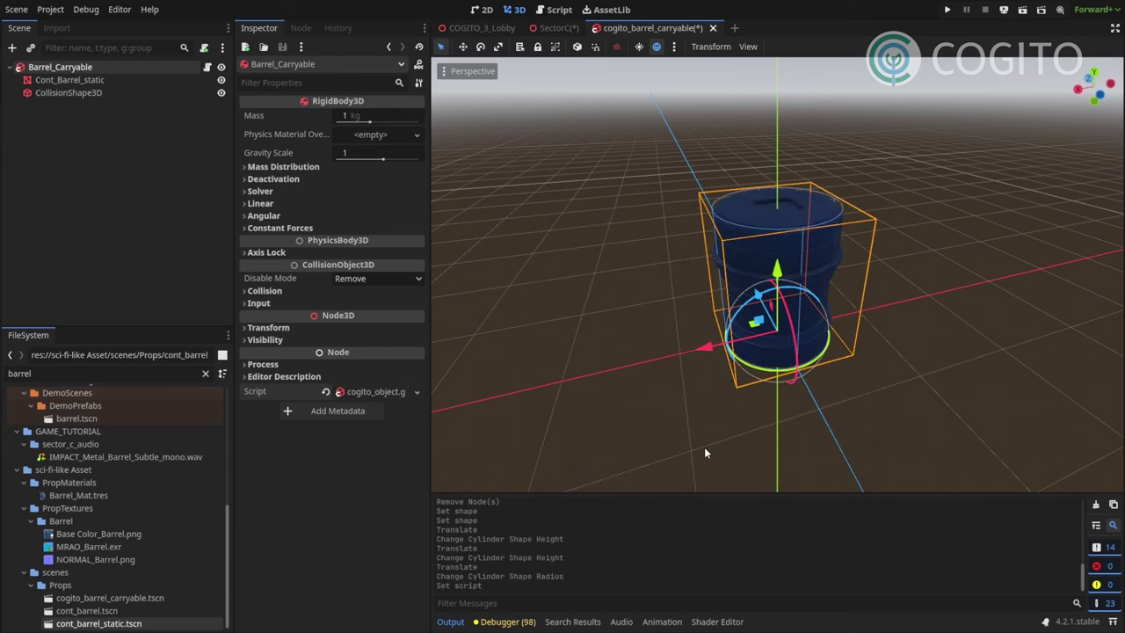
click(101, 119)
- Set the mass of the Barrel_Carryable rigid body to 25 kg
click(56, 68)
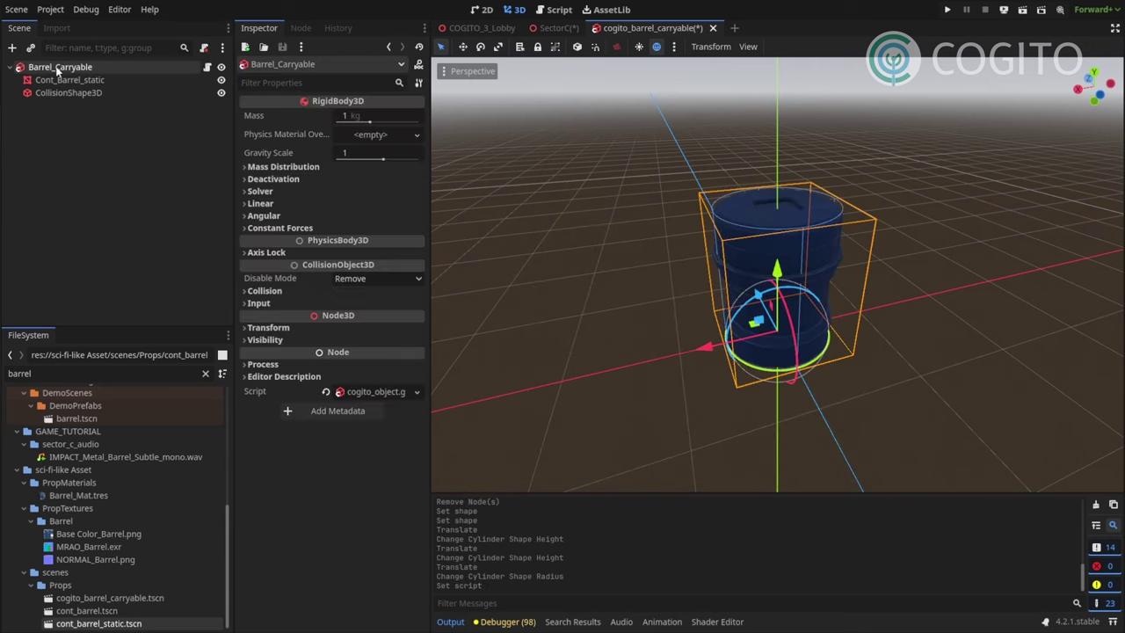
click(387, 117)
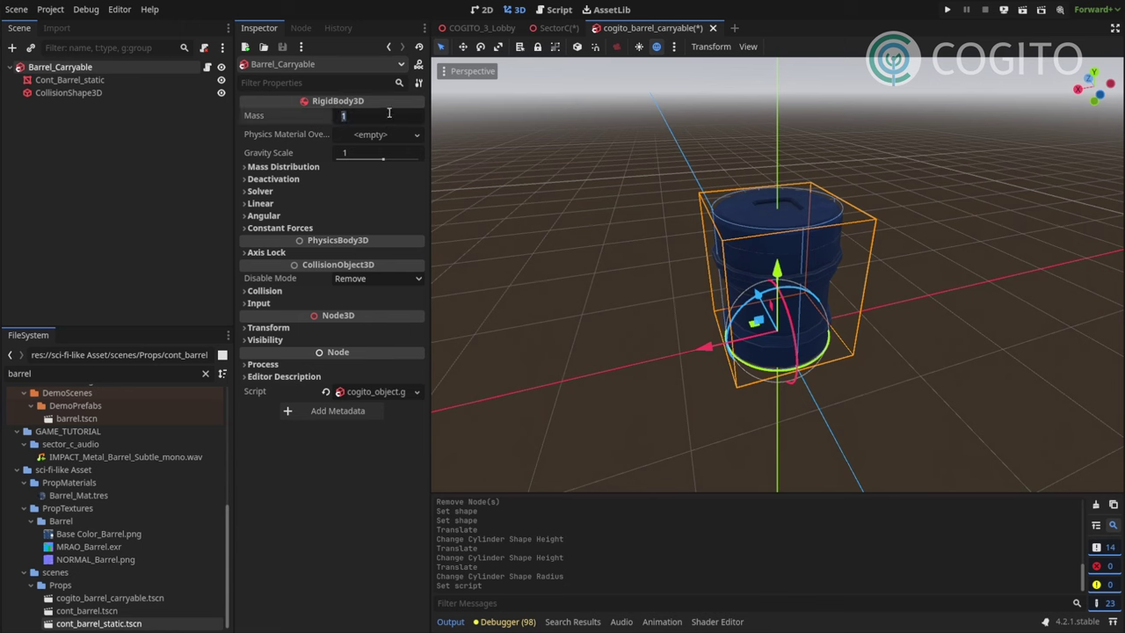
text(2)
key(Return)
click(162, 137)
click(95, 69)
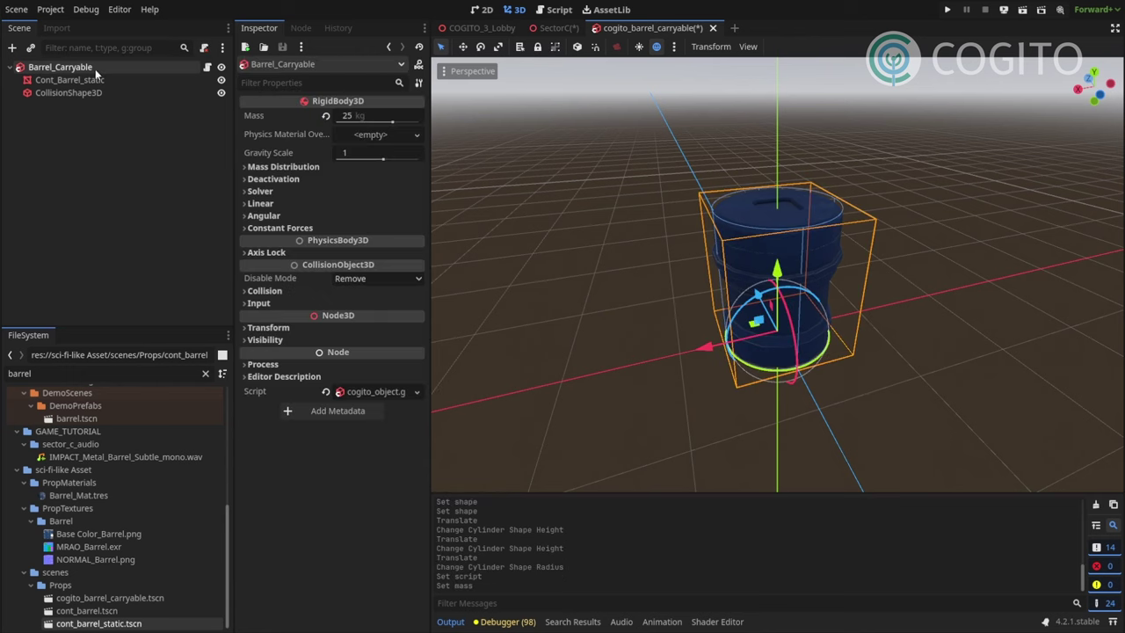
- Instantiate CarryableComponent.tscn as a child of Barrel_Carryable
click(75, 122)
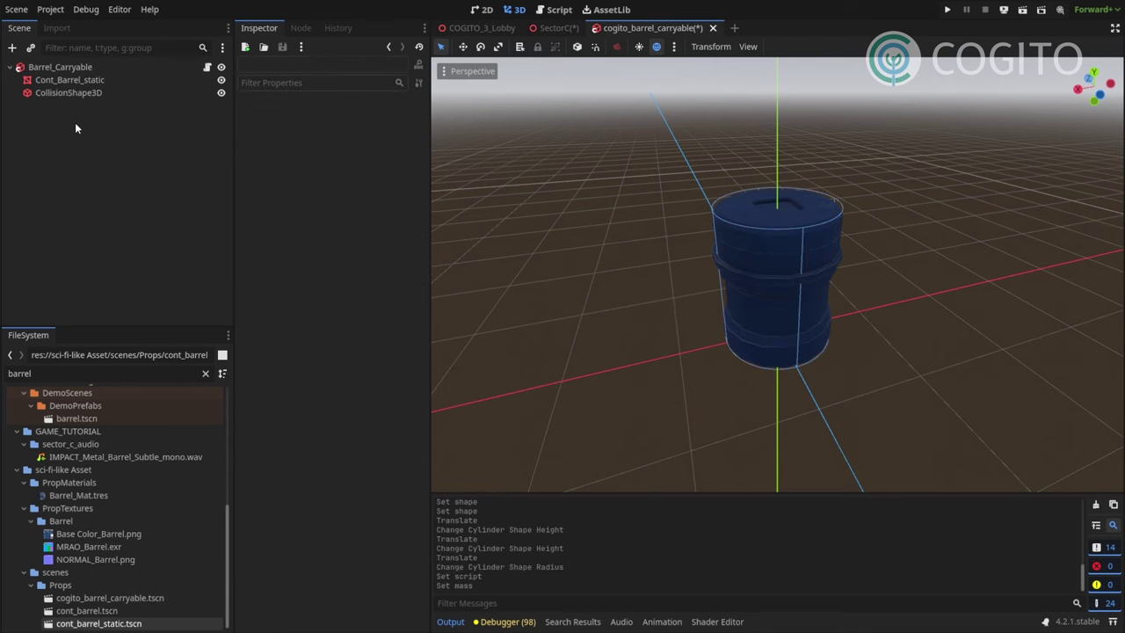
click(30, 49)
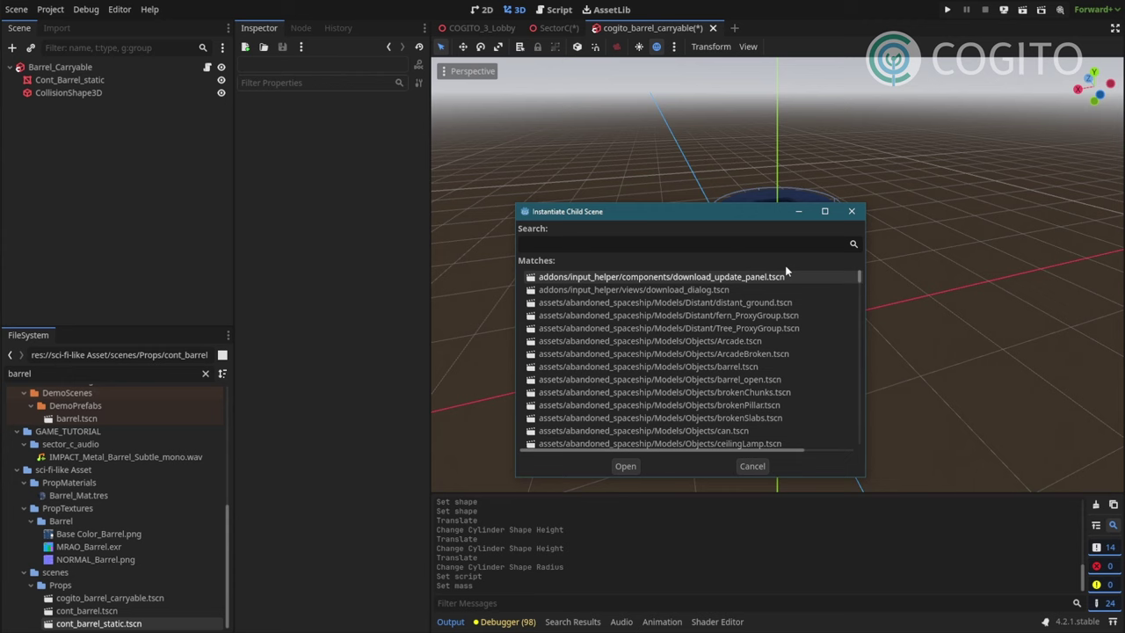
text(carry)
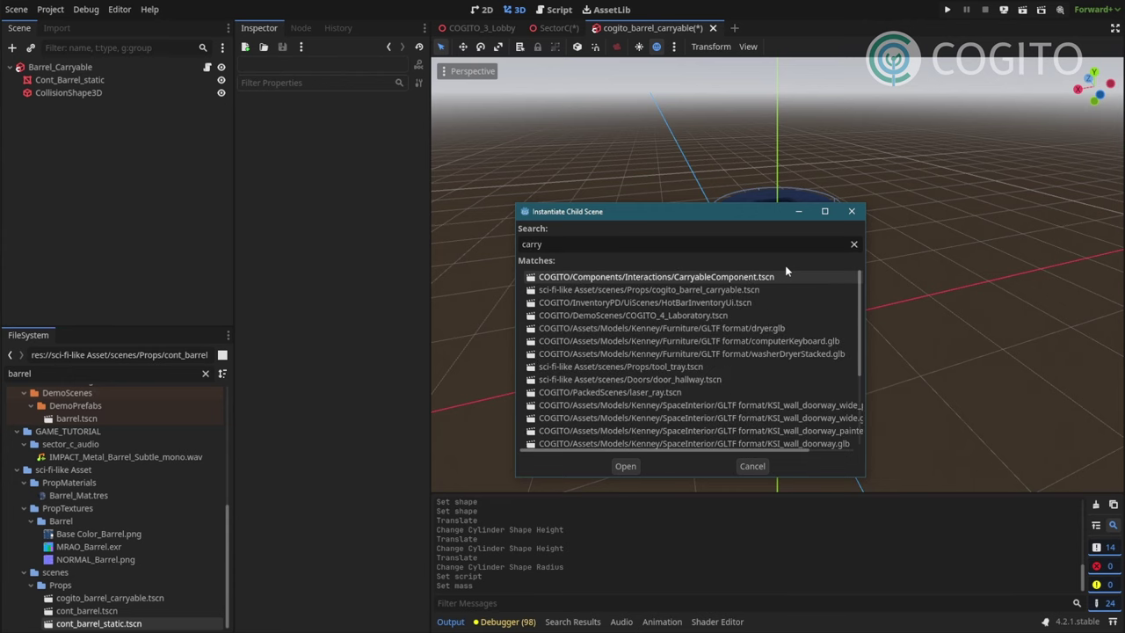
double_click(787, 274)
- Set the CarryableComponent's carry distance offset to -0.5
click(310, 113)
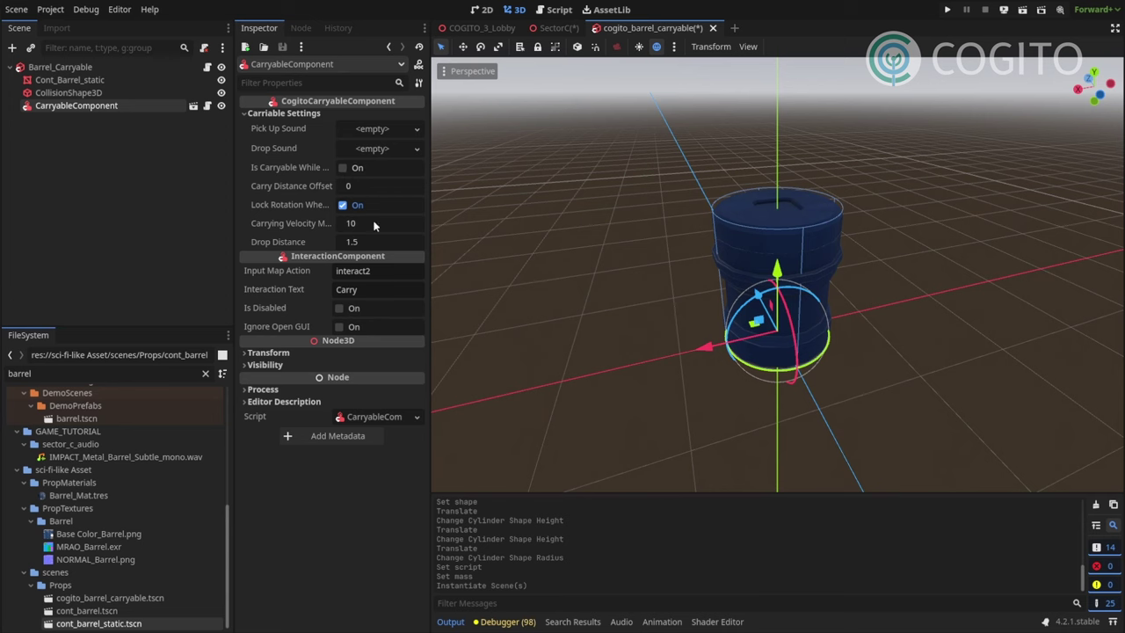
click(374, 185)
text(-0.5)
key(Return)
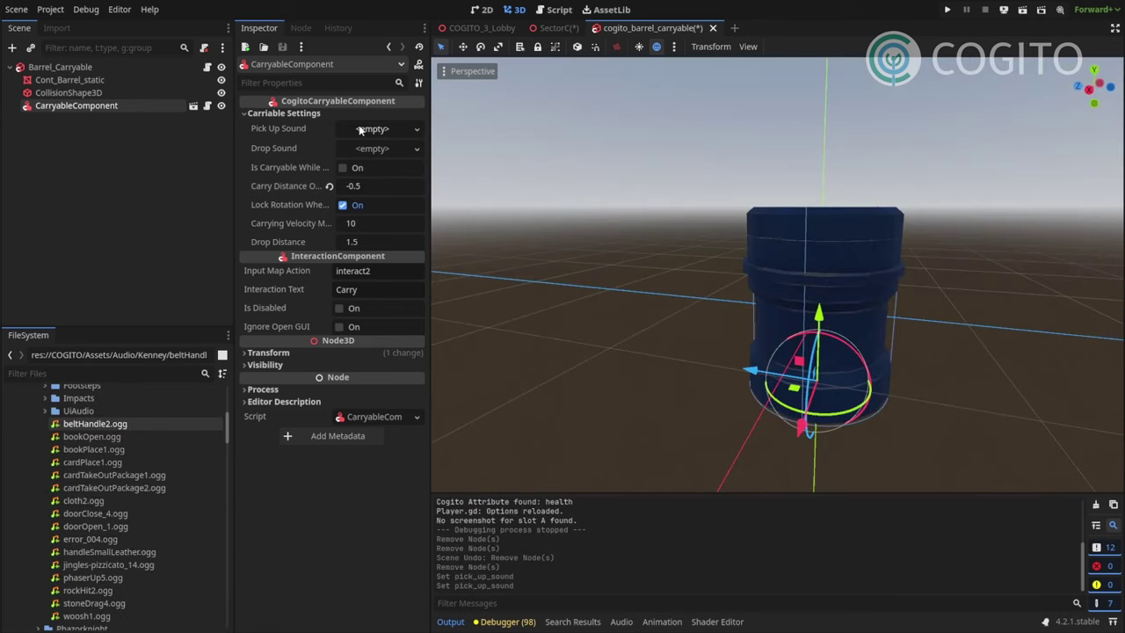
- Assign IMPACT_Metal_Barrel_Subtle_mono.wav as the CarryableComponent's pick up sound and play a preview of it
click(378, 129)
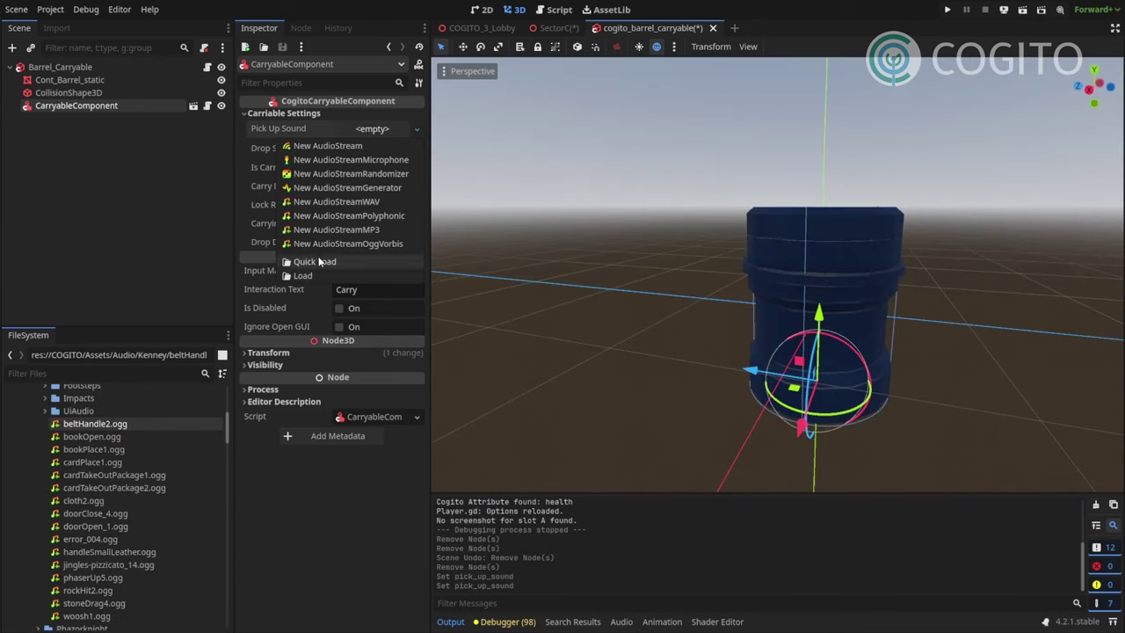
click(315, 262)
text(barr)
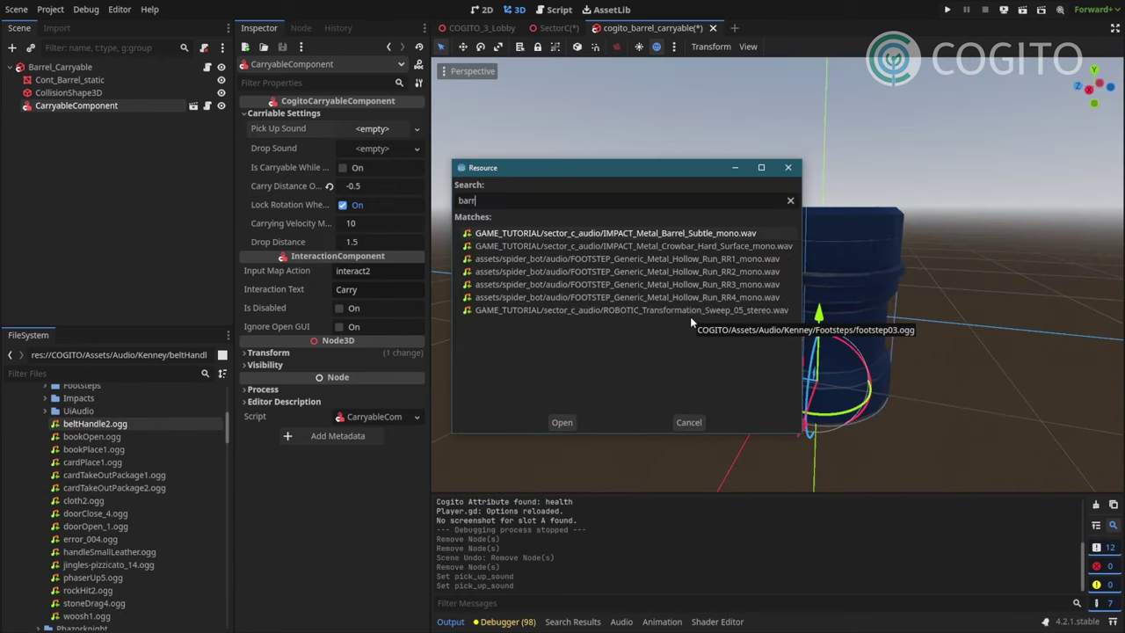
text(el)
key(Return)
click(368, 133)
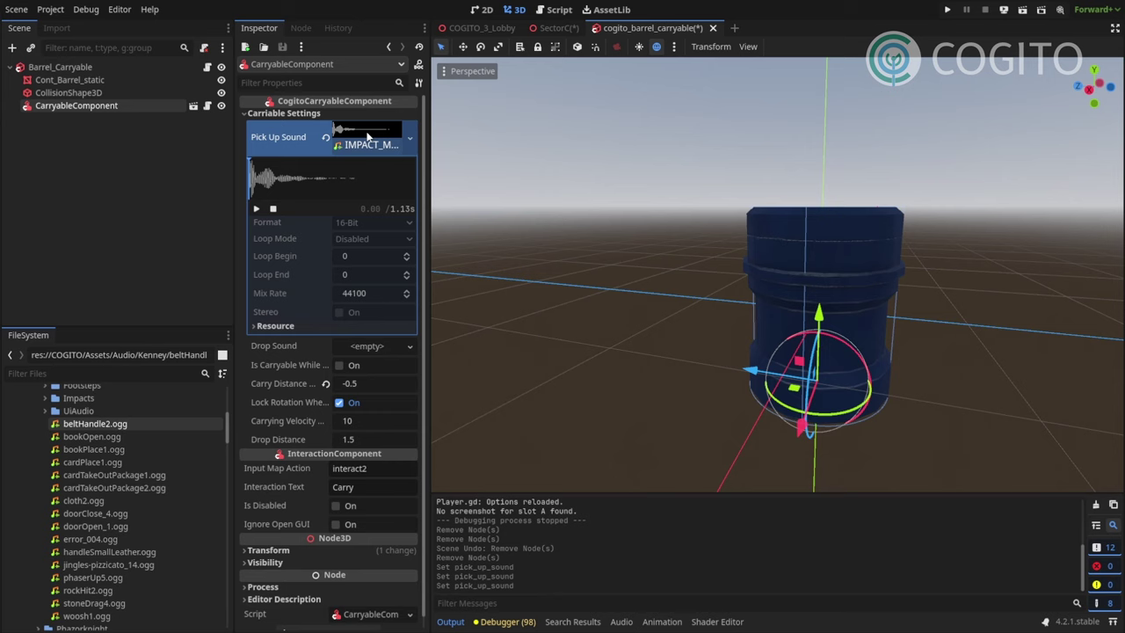
click(256, 209)
click(256, 209)
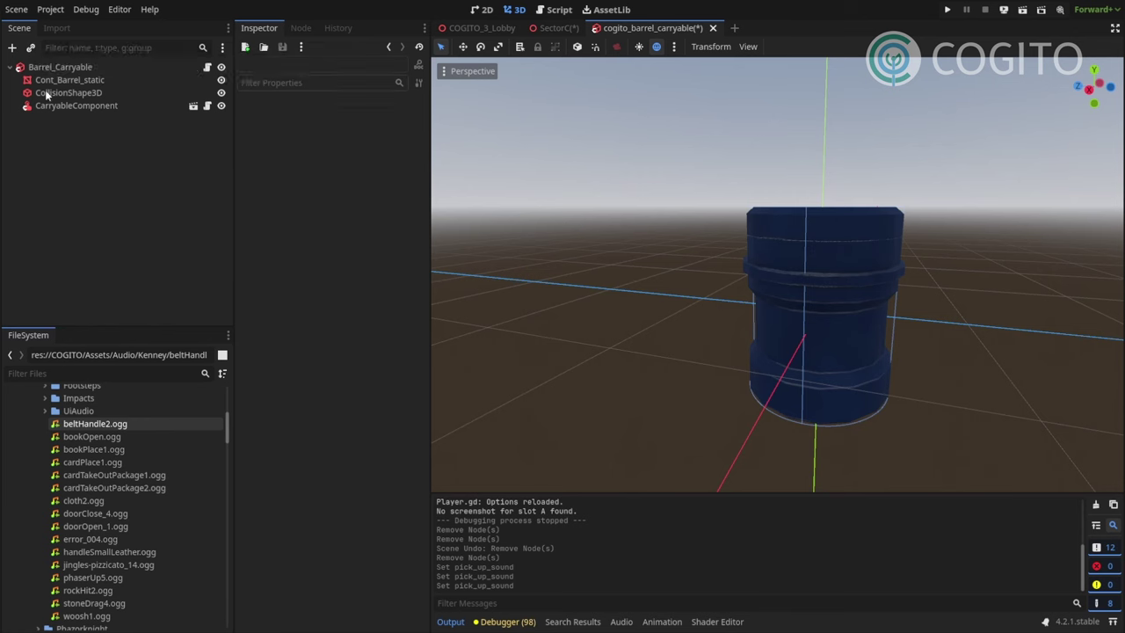
- Instantiate ImpactSounds.tscn as a child of Barrel_Carryable
click(30, 47)
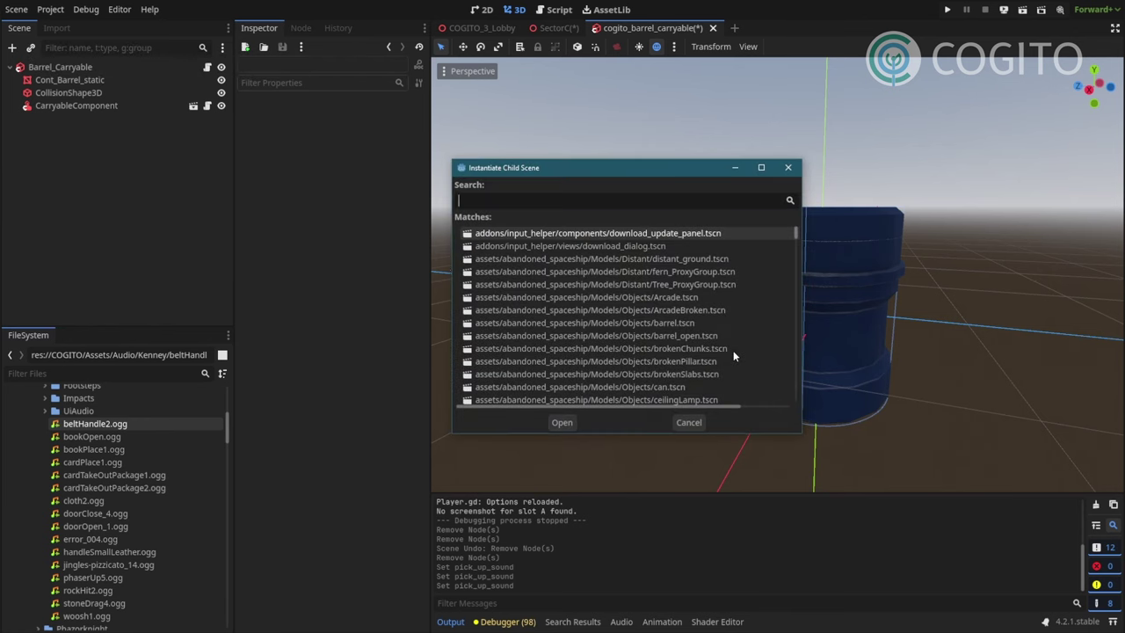
text(impact)
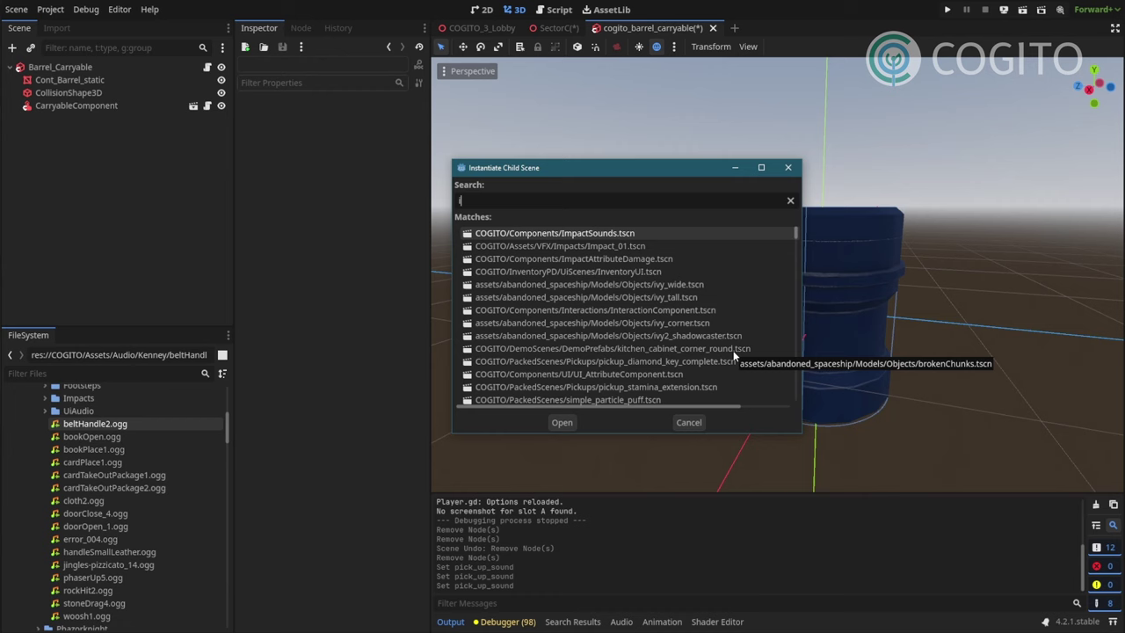
key(Return)
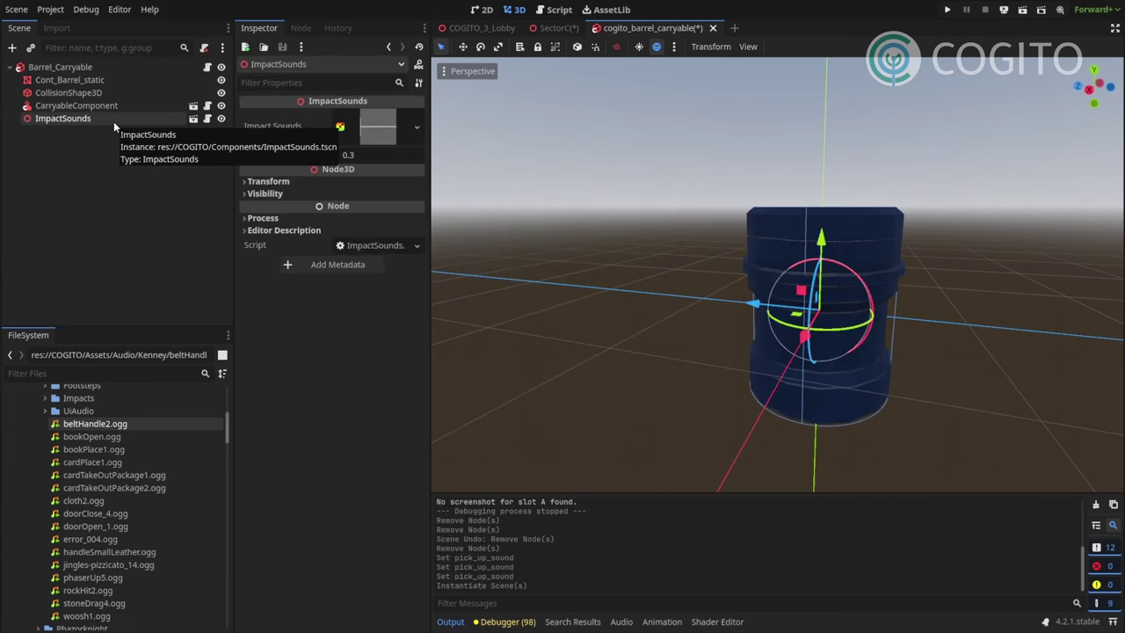
- Make the Impact Sounds randomizer resource of the barrel's ImpactSounds node unique
click(369, 129)
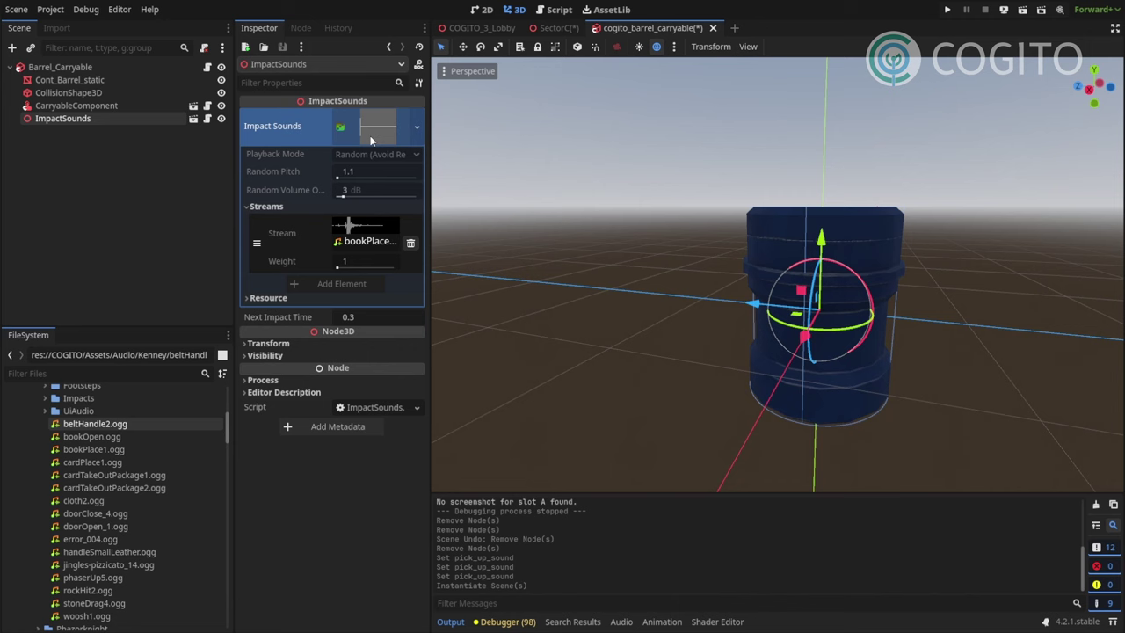
middle_drag(917, 266, 906, 275)
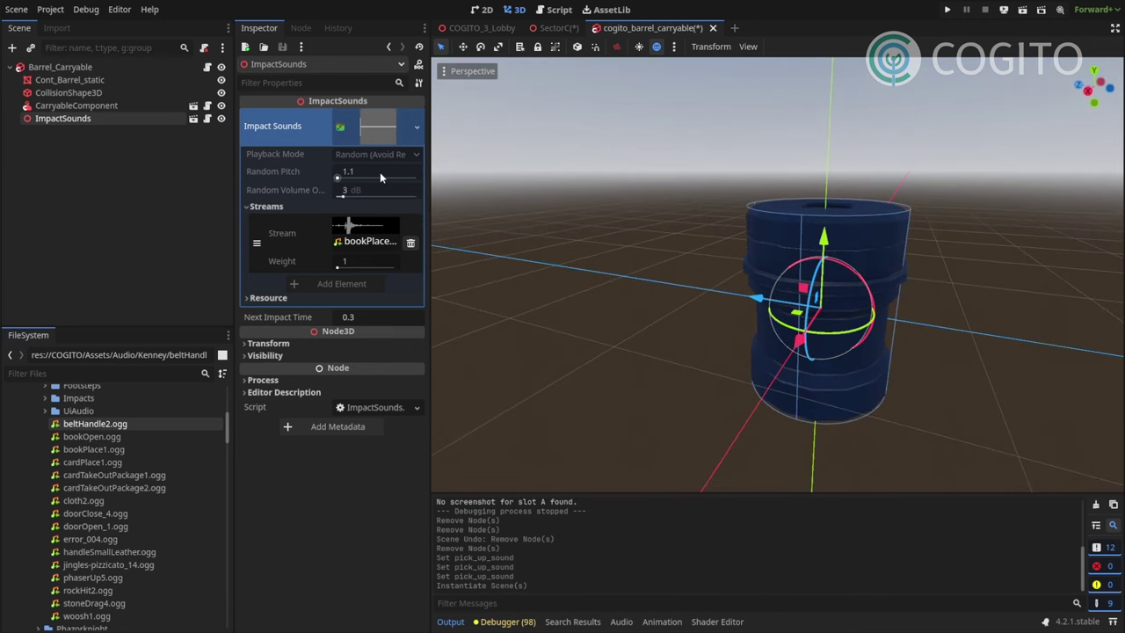
right_click(376, 133)
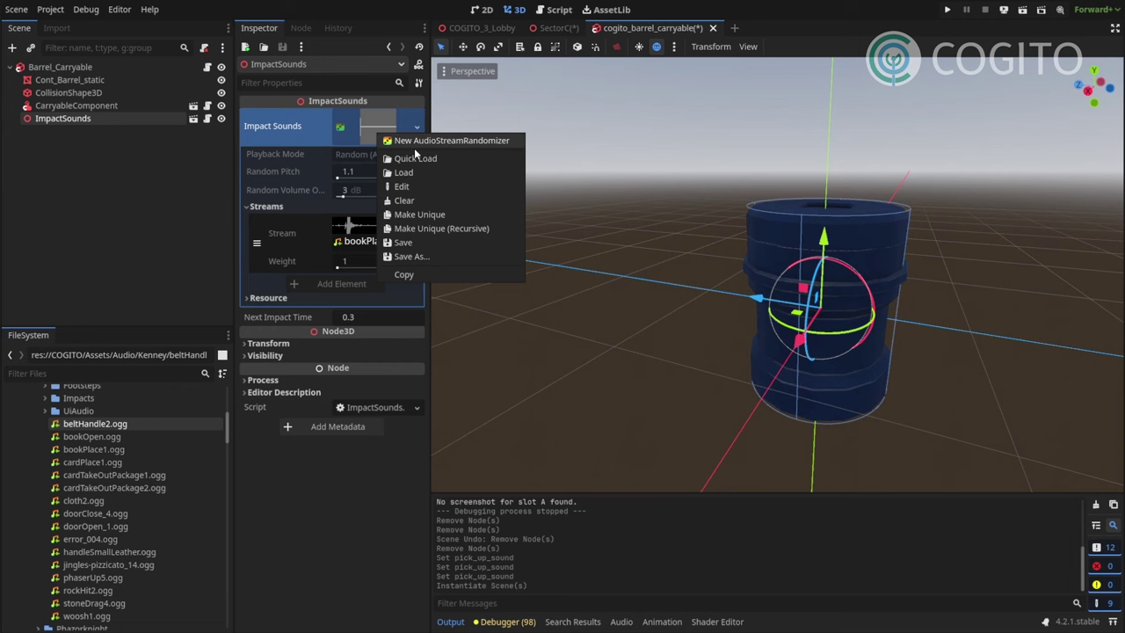
click(419, 214)
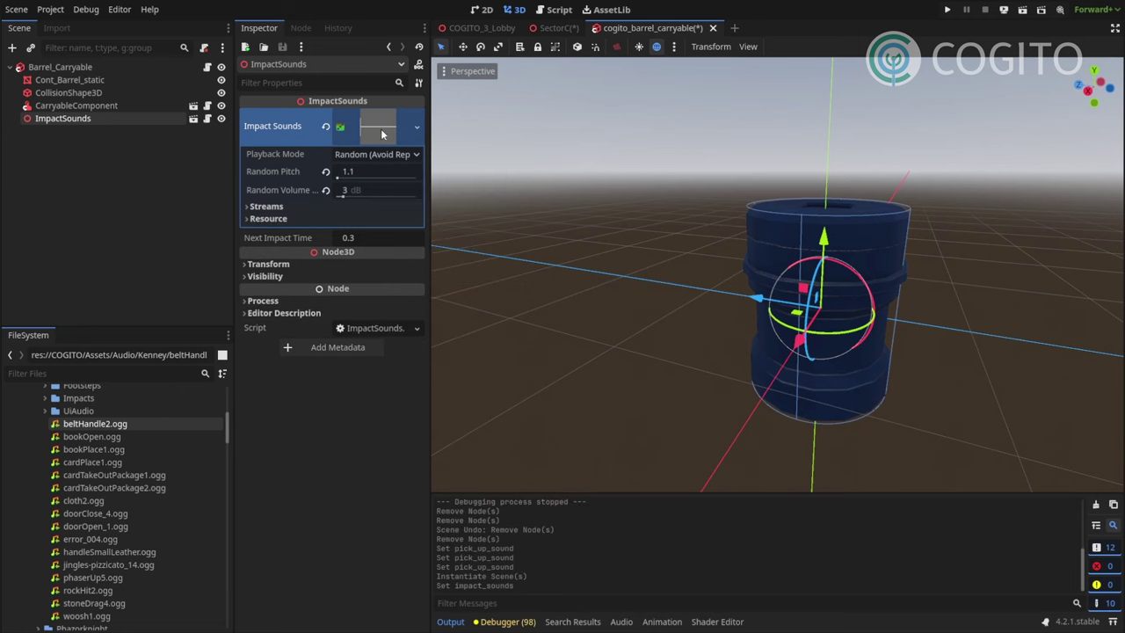
- Replace the existing stream in the ImpactSounds randomizer with IMPACT_Metal_Barrel_Subtle_mono.wav
click(274, 209)
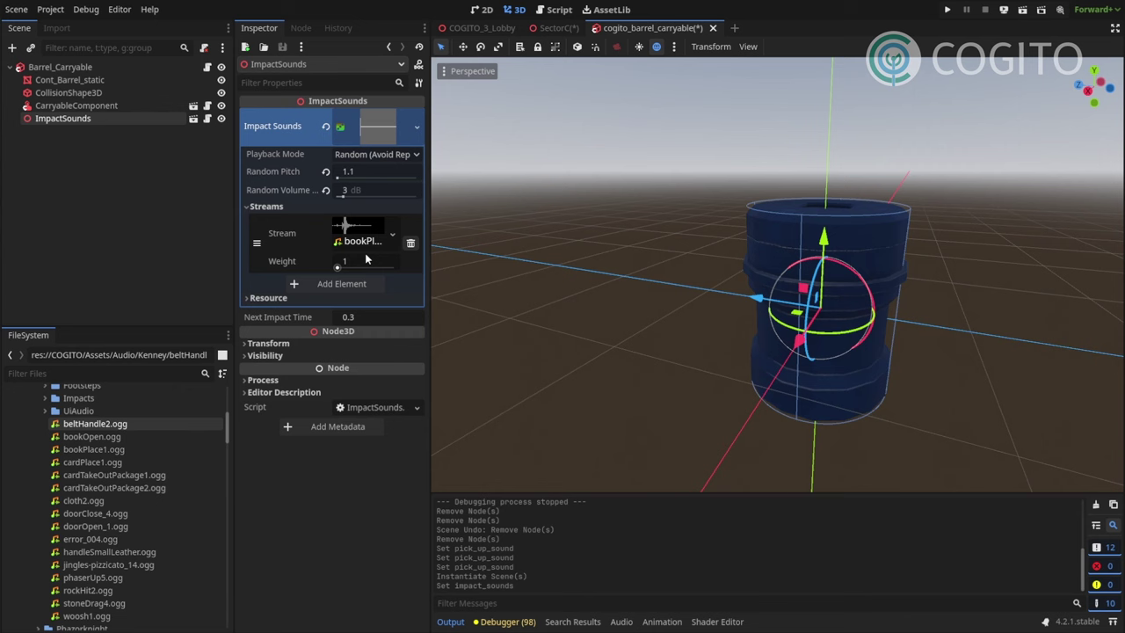
click(413, 249)
click(323, 223)
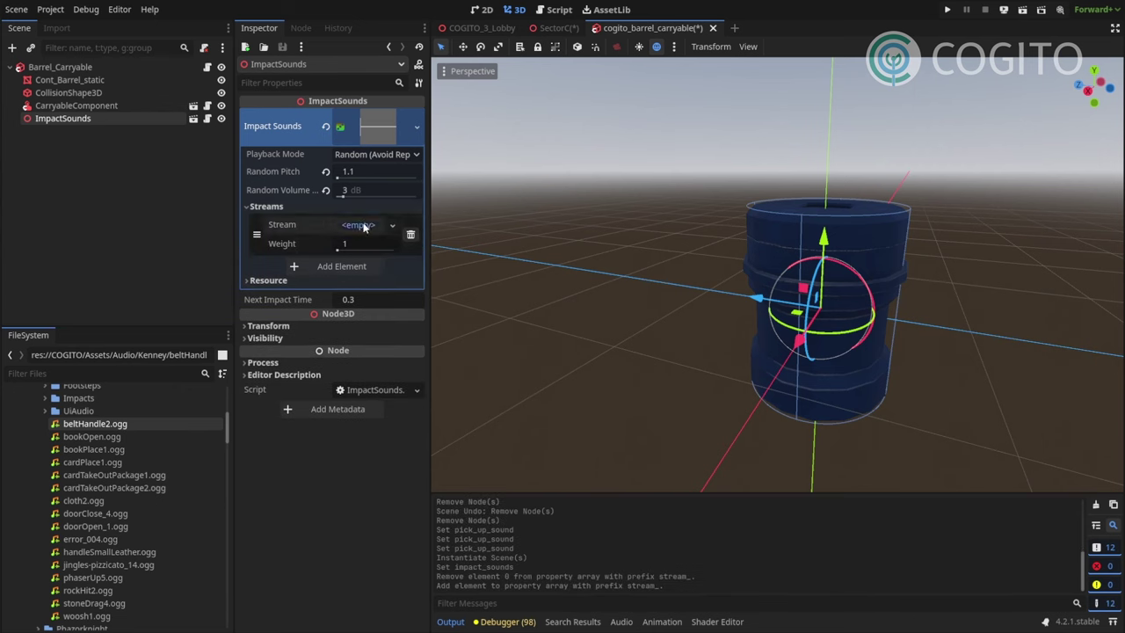
click(362, 226)
click(311, 354)
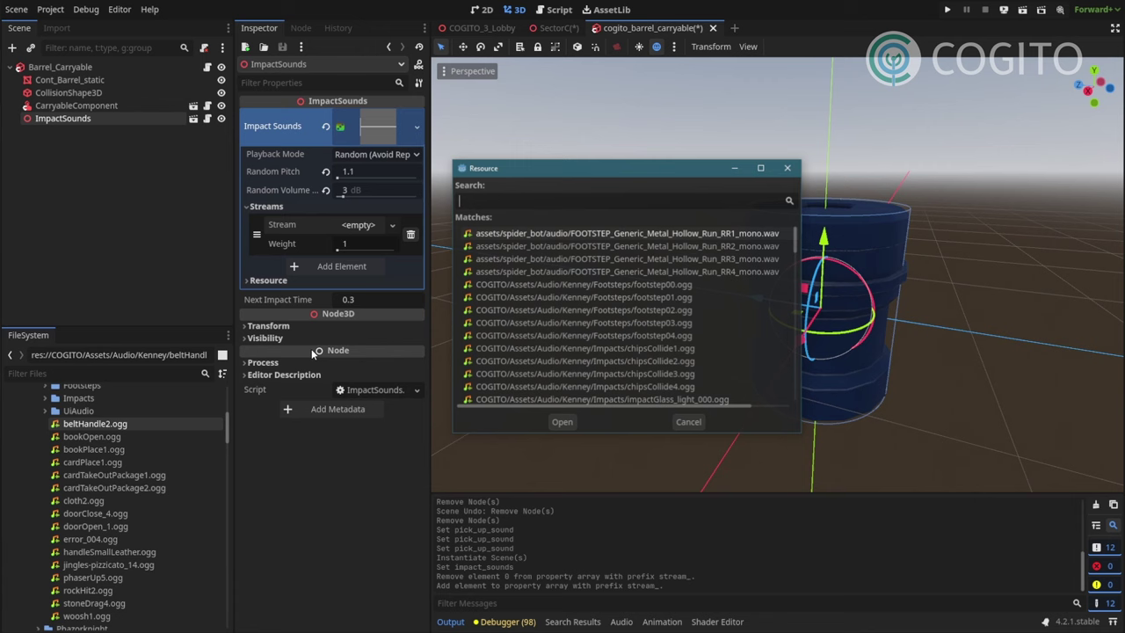
text(barrel)
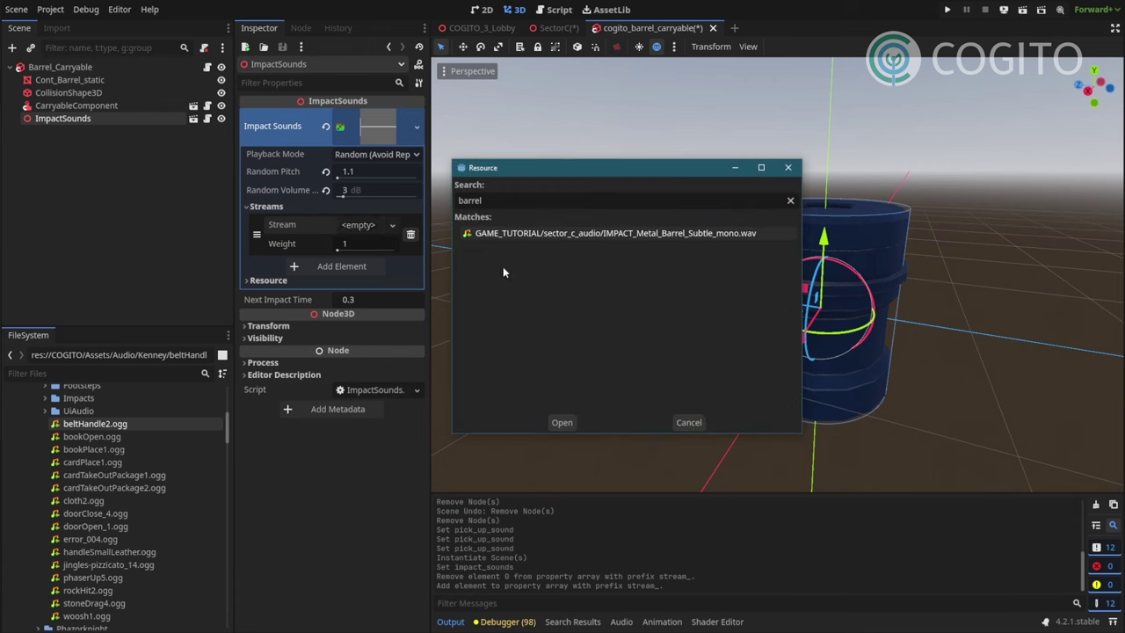
double_click(601, 233)
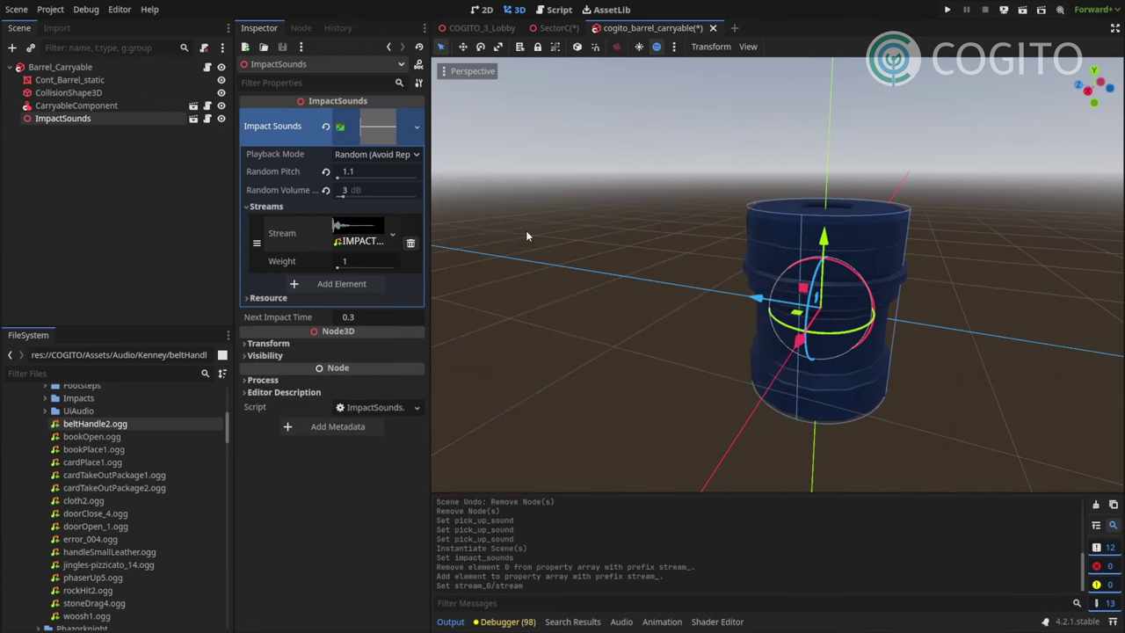
- Set the Random Pitch of the barrel's impact sounds to 1.6
click(372, 172)
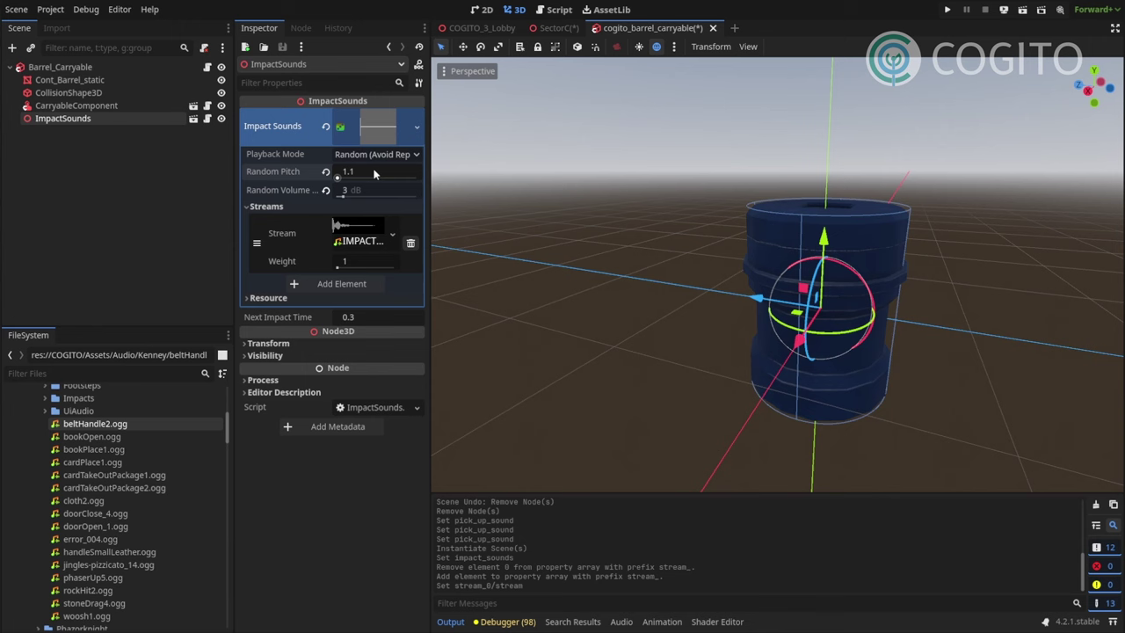
text(1)
key(Return)
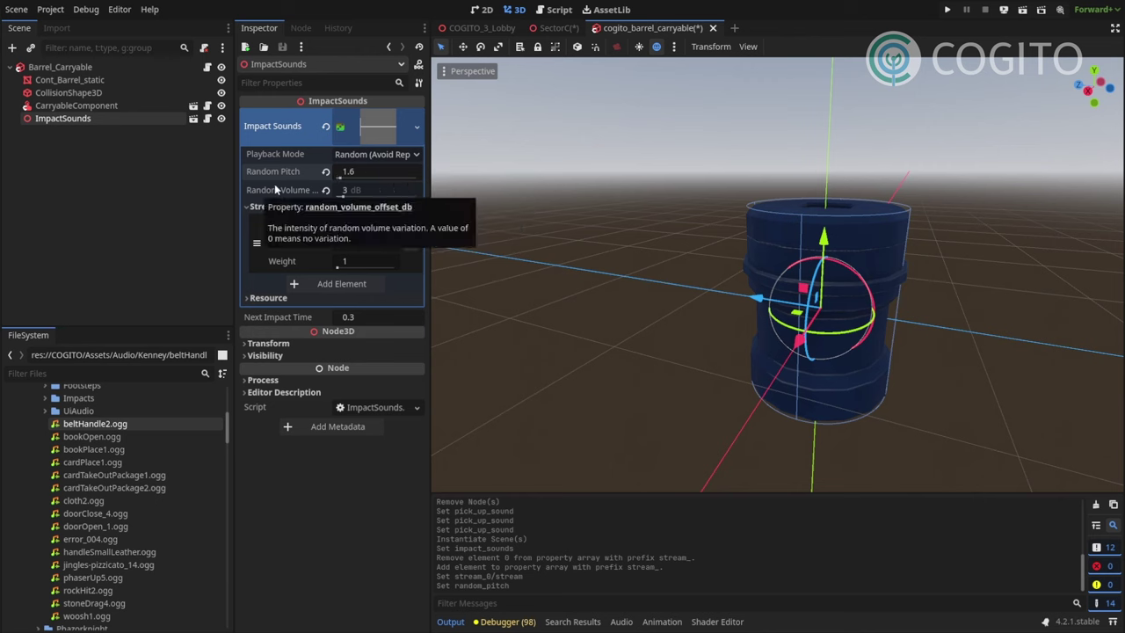
click(195, 163)
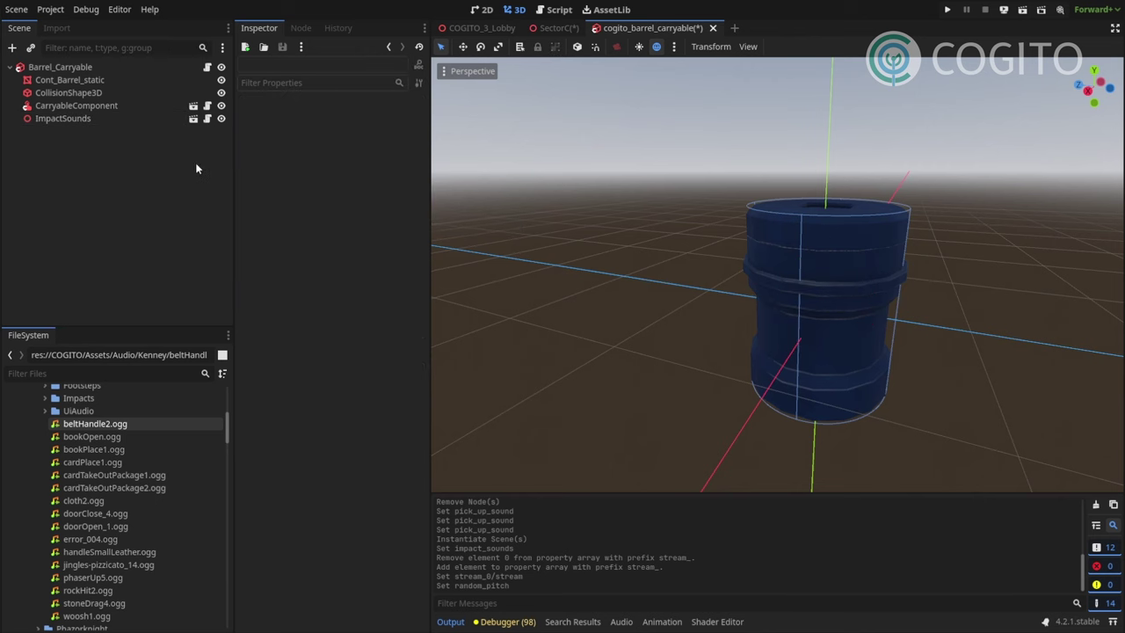
click(124, 117)
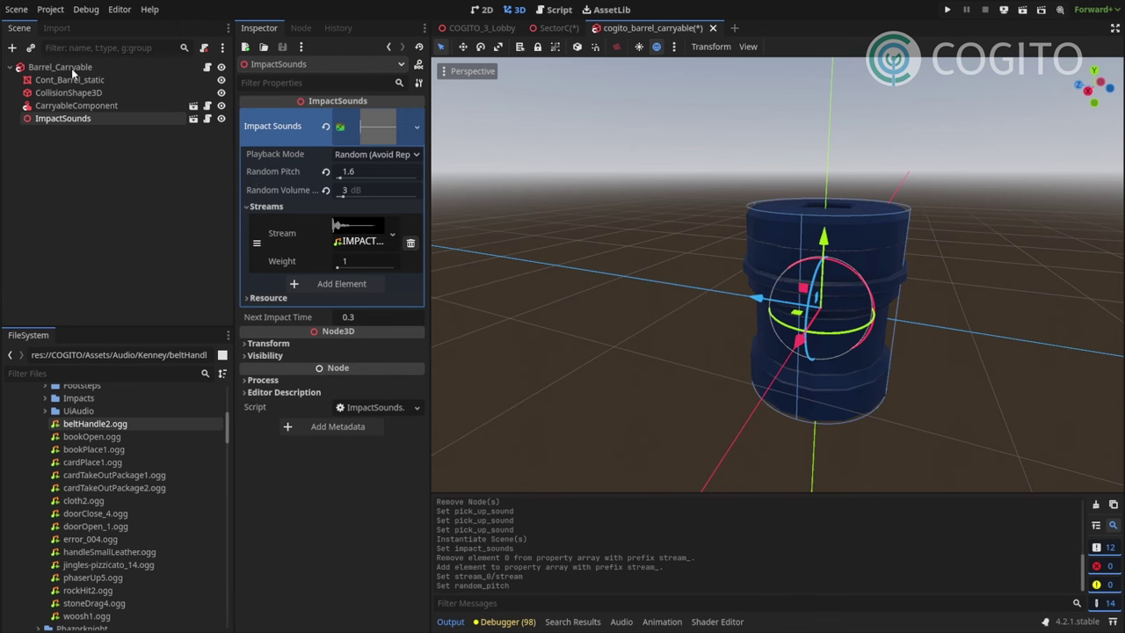
middle_drag(628, 313, 893, 243)
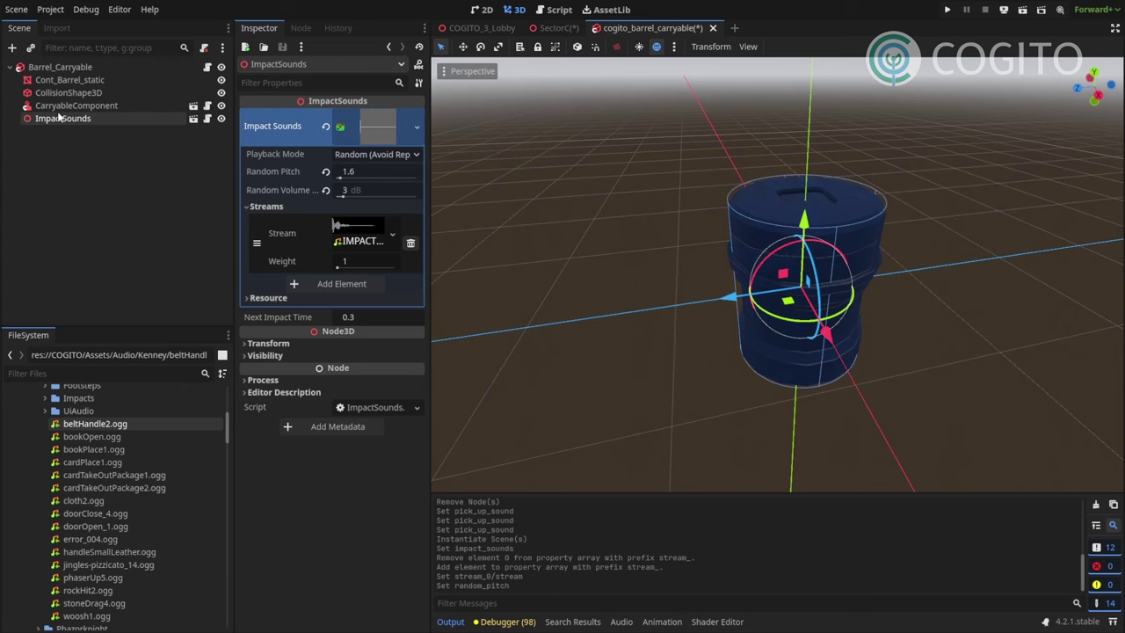
- In the Solver settings of Barrel_Carryable, enable Continuous CD and set Max Contacts Reported to 4
click(67, 67)
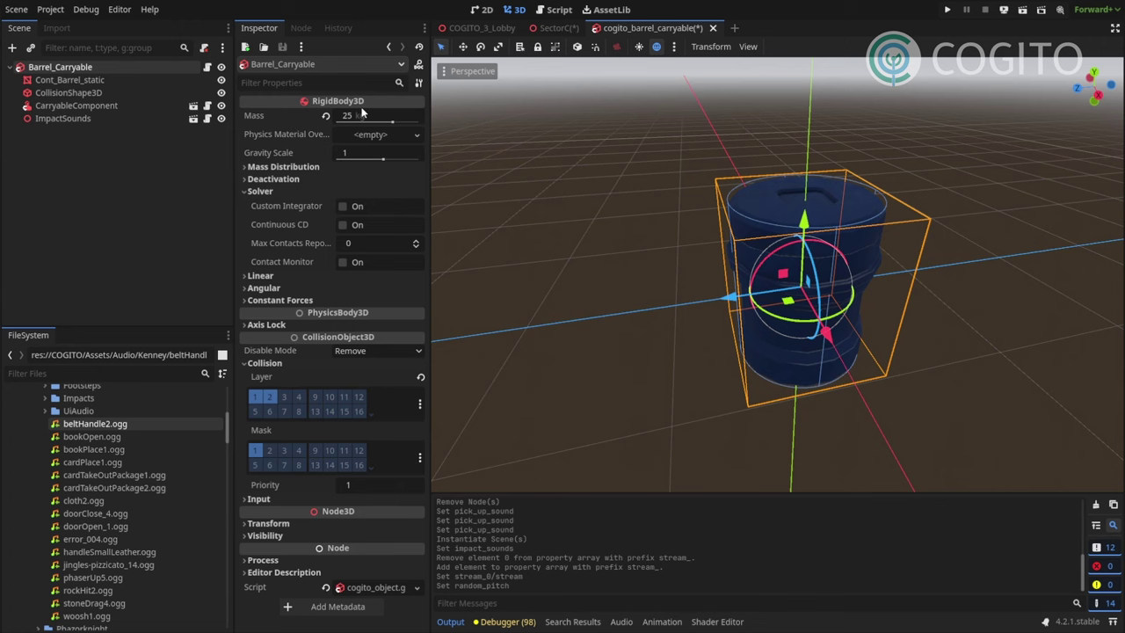
click(260, 192)
click(261, 193)
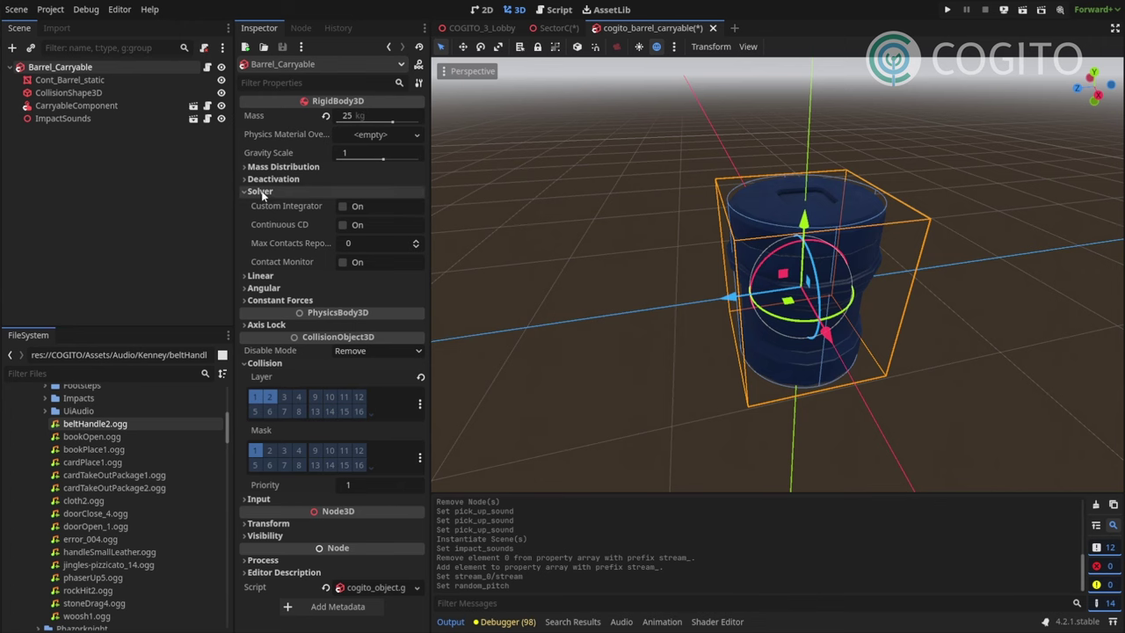
click(336, 226)
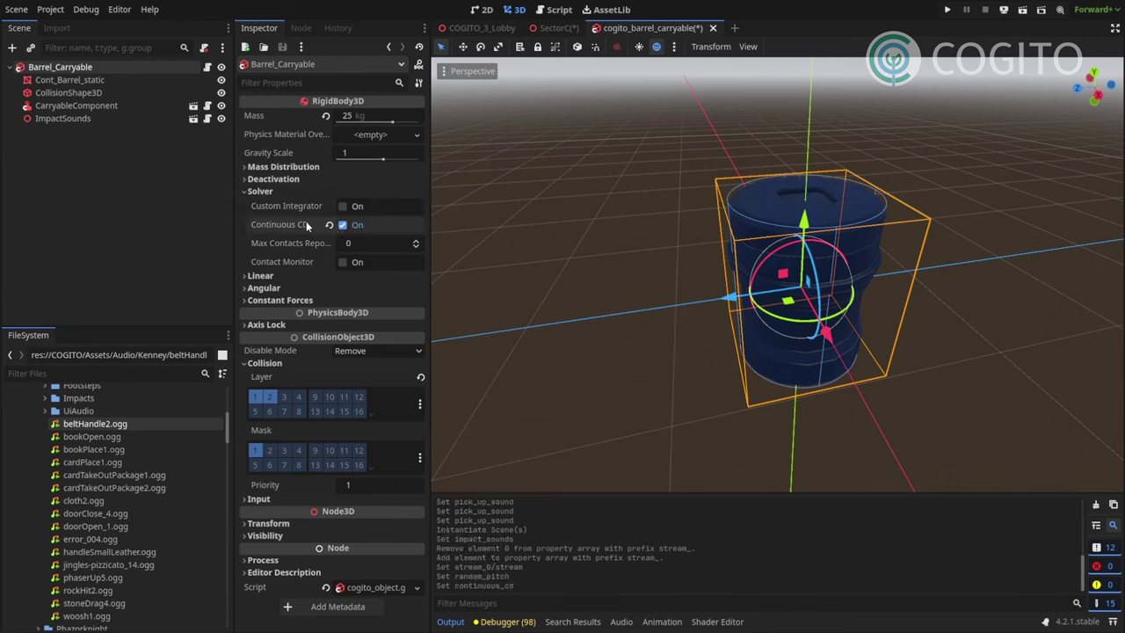
click(376, 243)
key(Return)
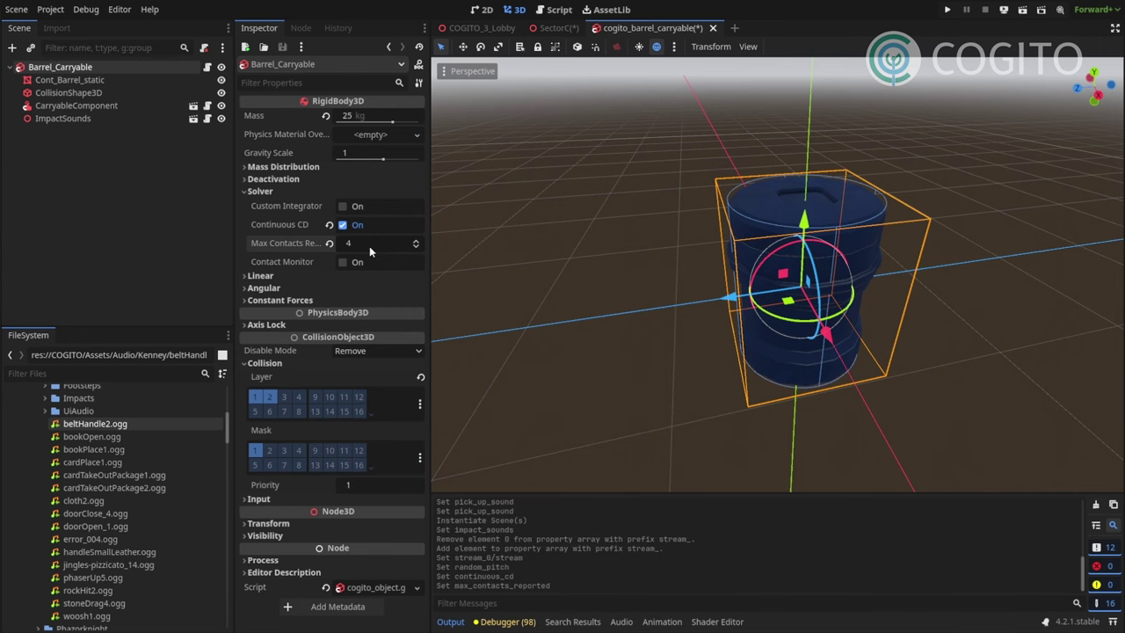
middle_drag(882, 274, 871, 134)
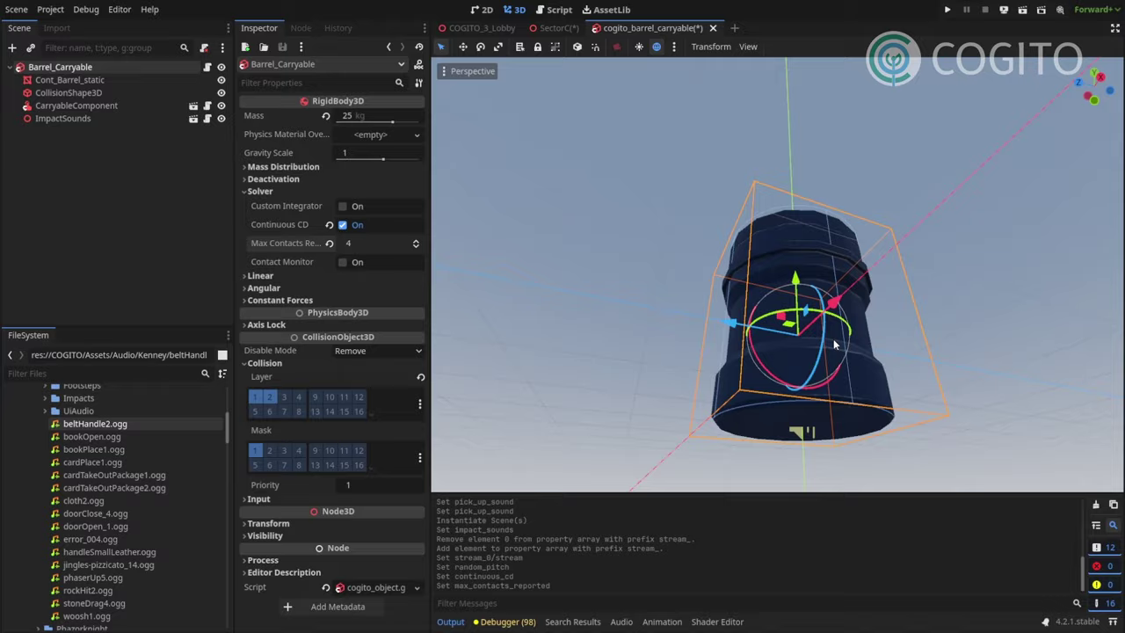
middle_drag(833, 338, 836, 298)
middle_drag(869, 263, 747, 282)
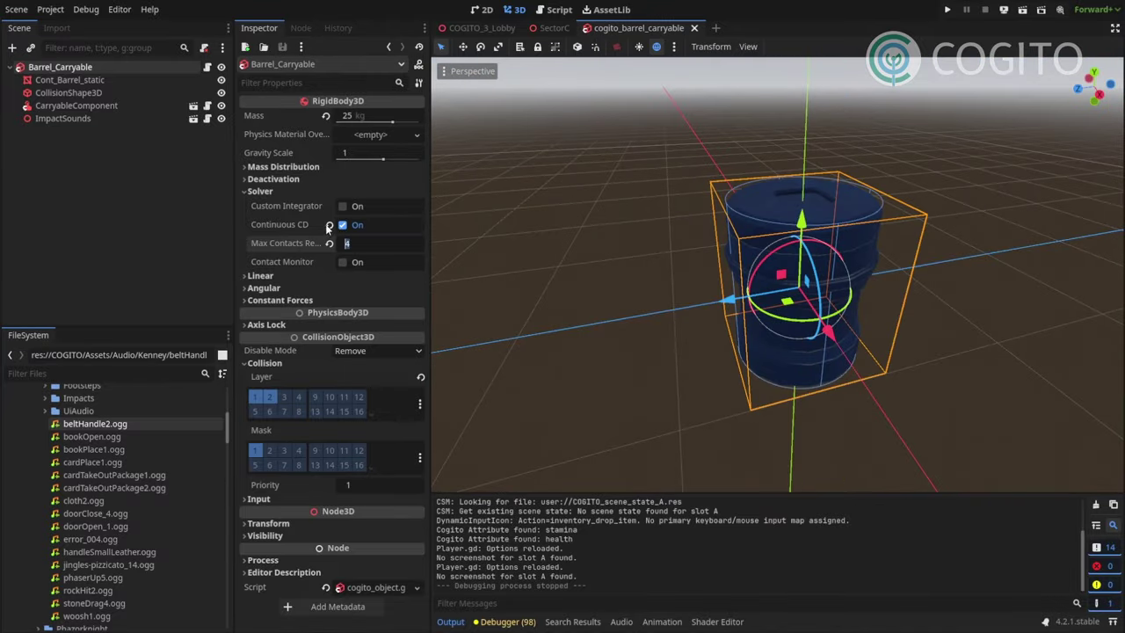
- Disable Continuous CD, enable Contact Monitor on Barrel_Carryable and save the scene
click(341, 226)
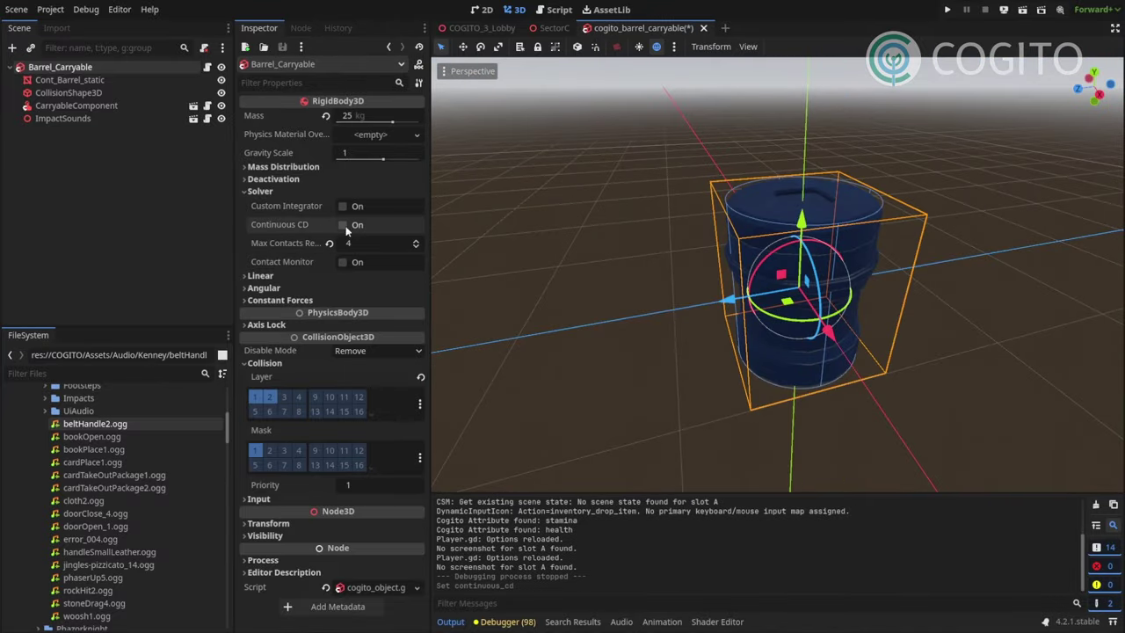
click(343, 262)
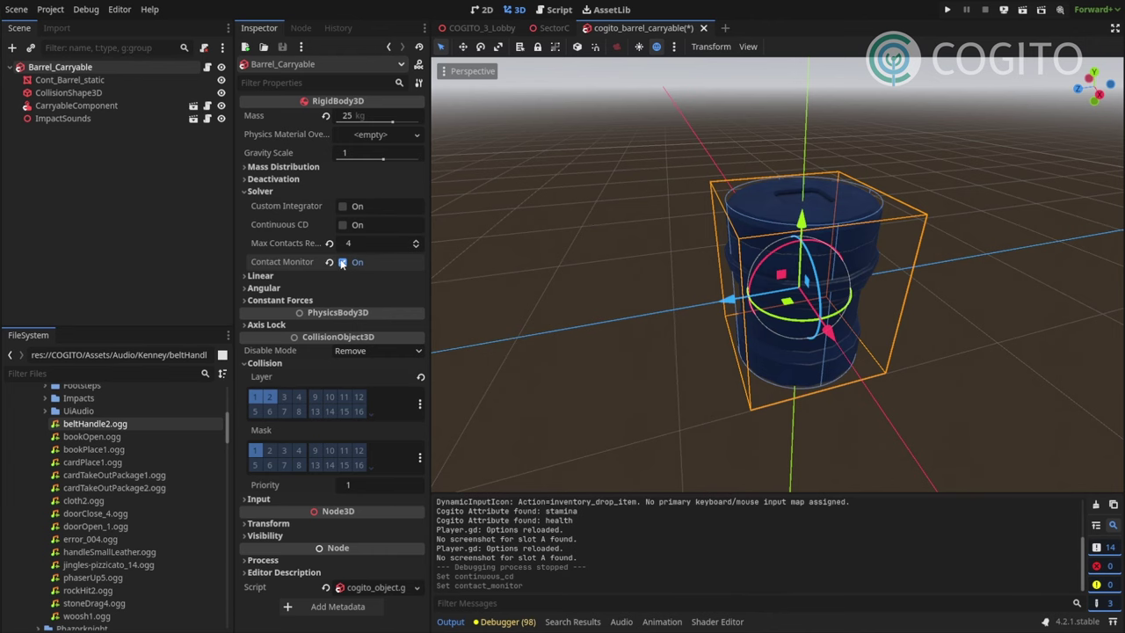
key(ctrl+s)
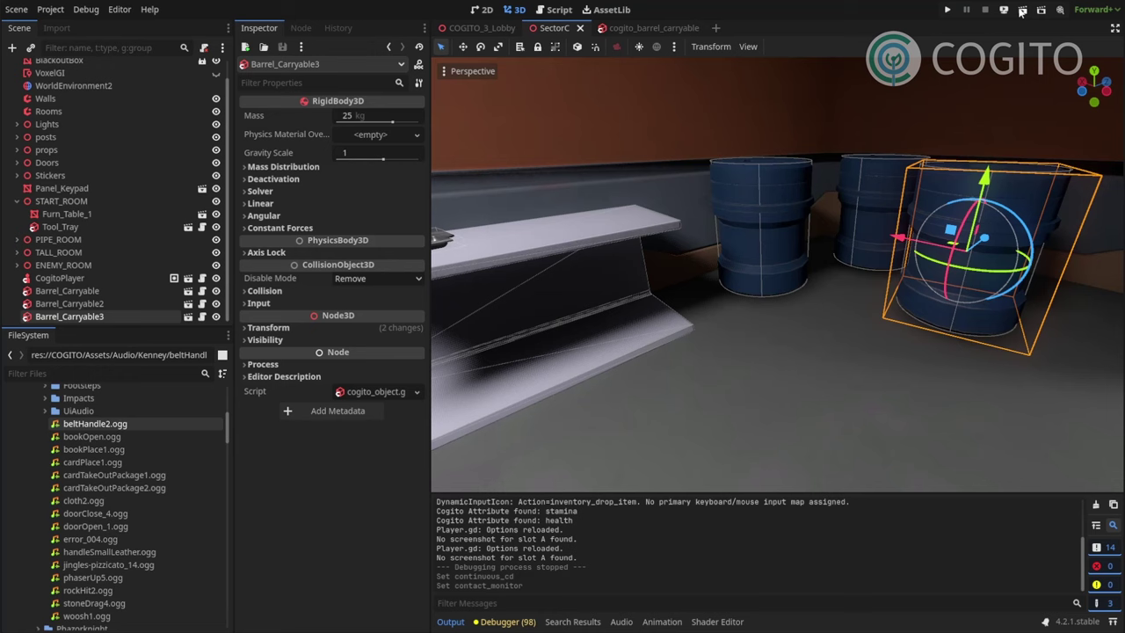
- Run the SectorC scene and reposition the game window so it is fully visible, pausing and resuming the game to do so
click(1021, 9)
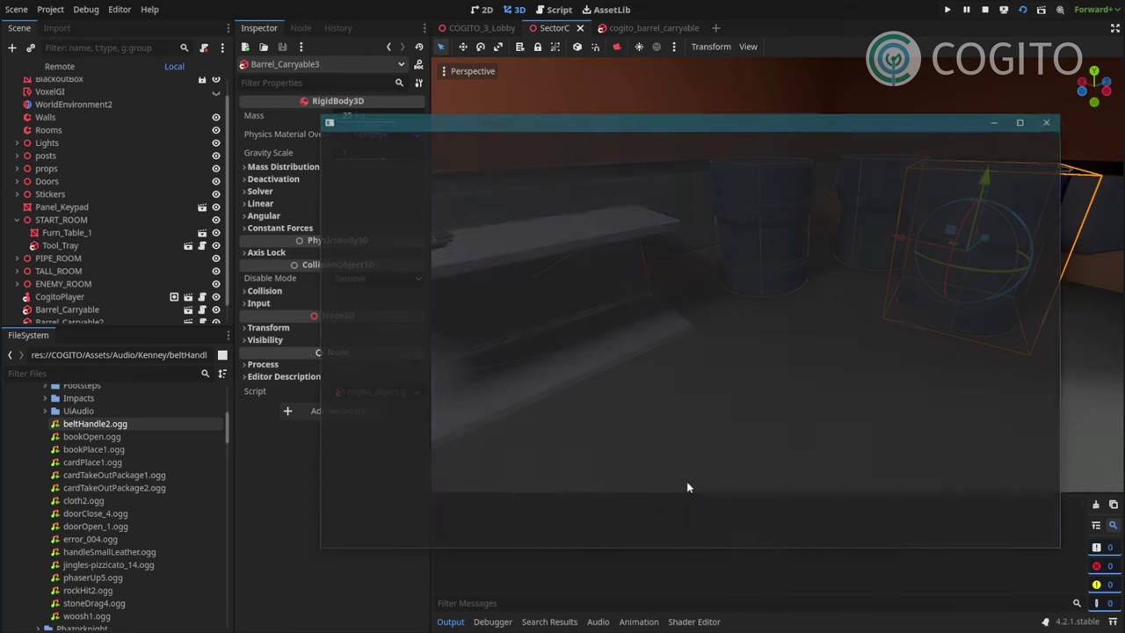
key(Escape)
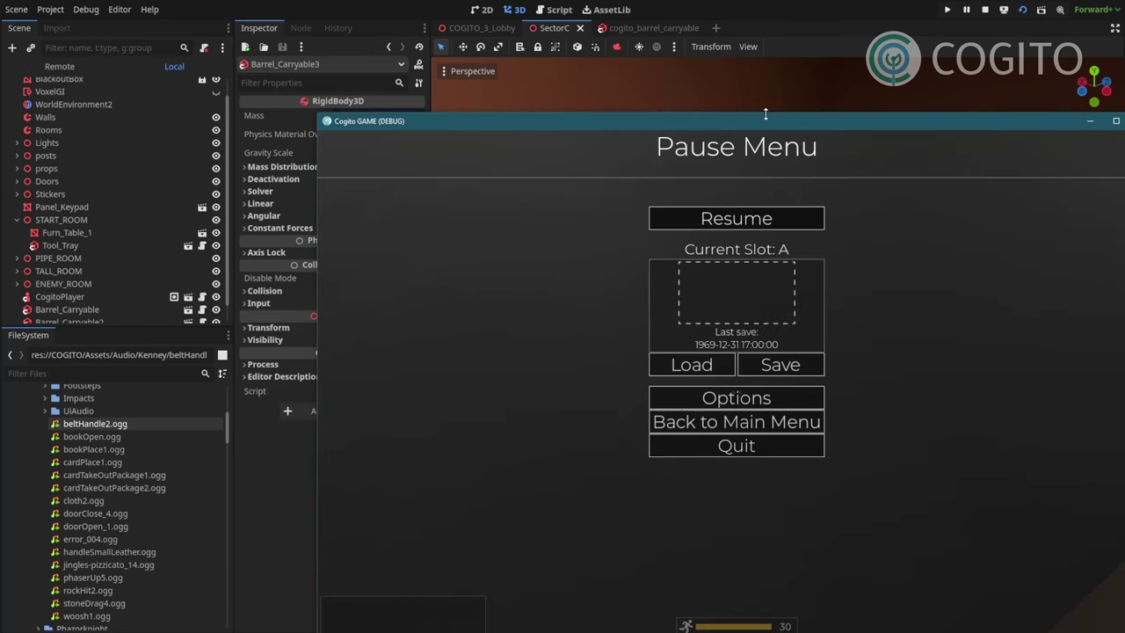
drag(764, 122, 657, 64)
key(Escape)
- Walk up to the barrels in the running game, then carry and drop one twice to test its pick up and impact sounds
key(w)
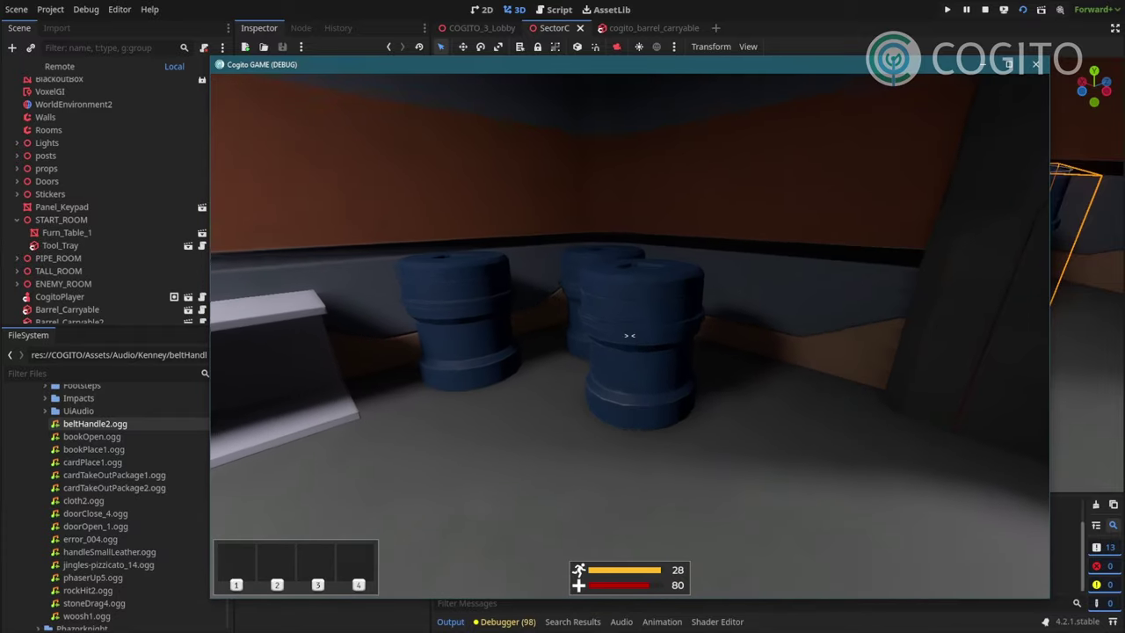
key(e)
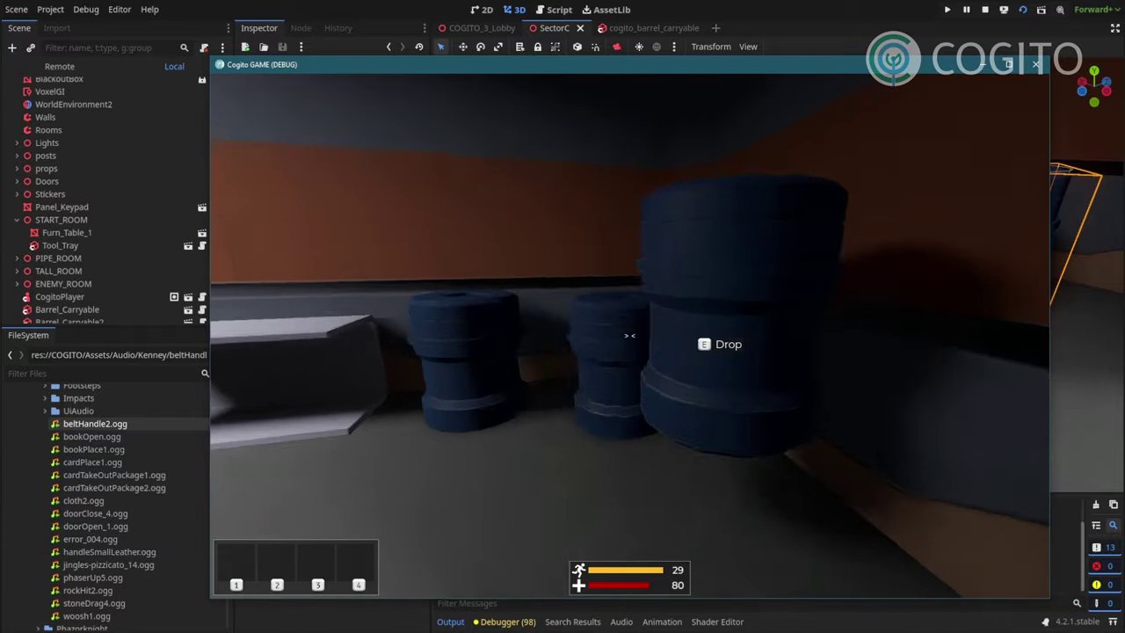
key(s)
key(e)
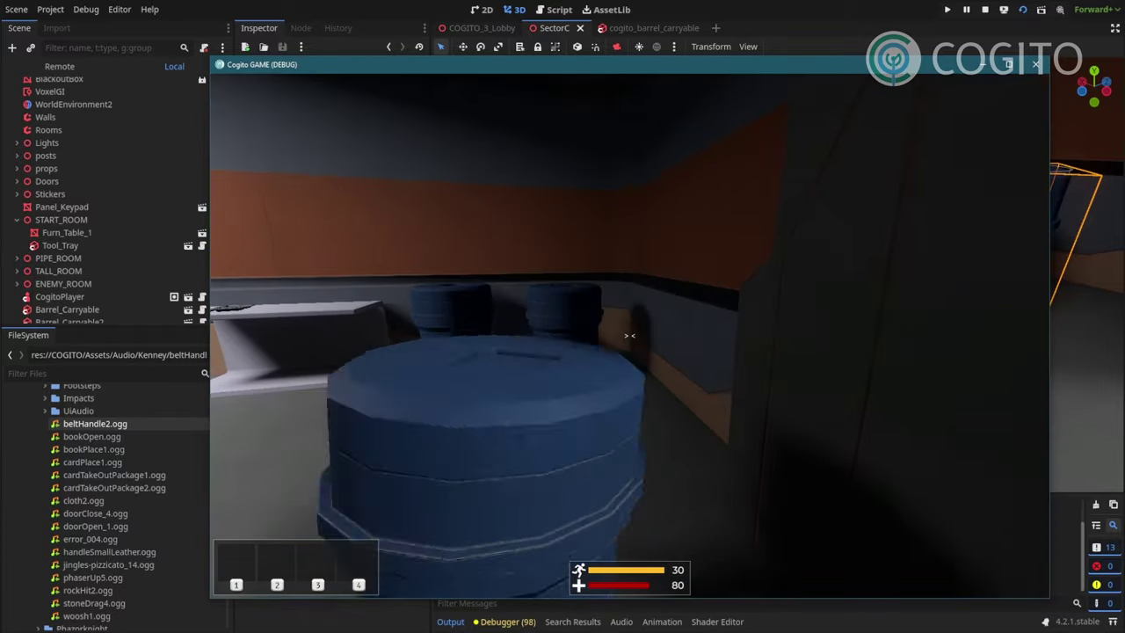
key(e)
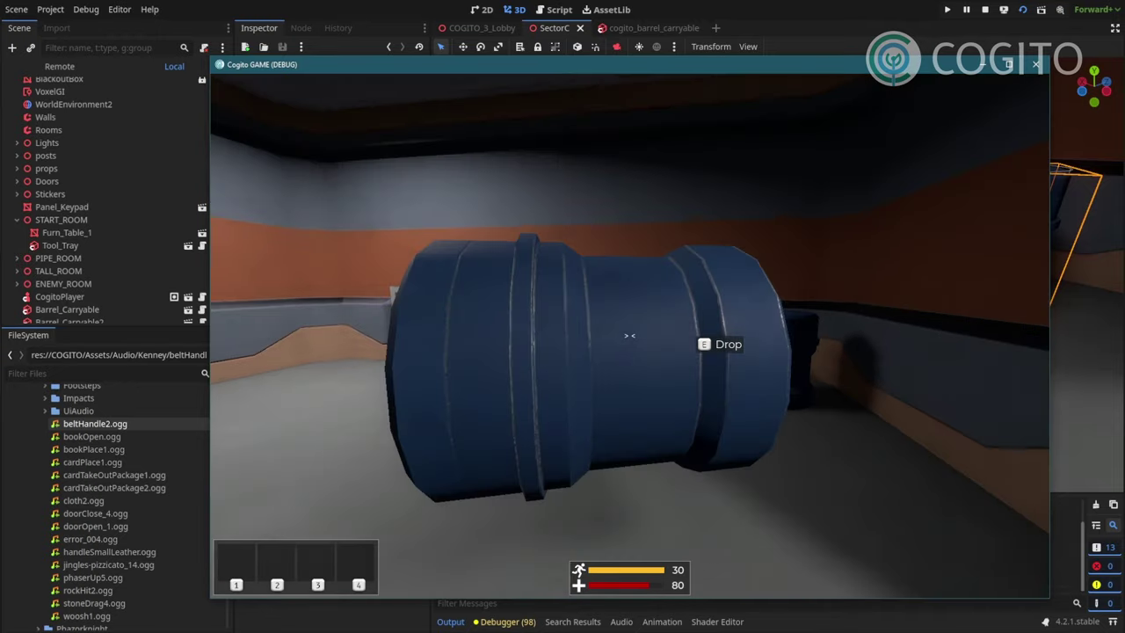
key(e)
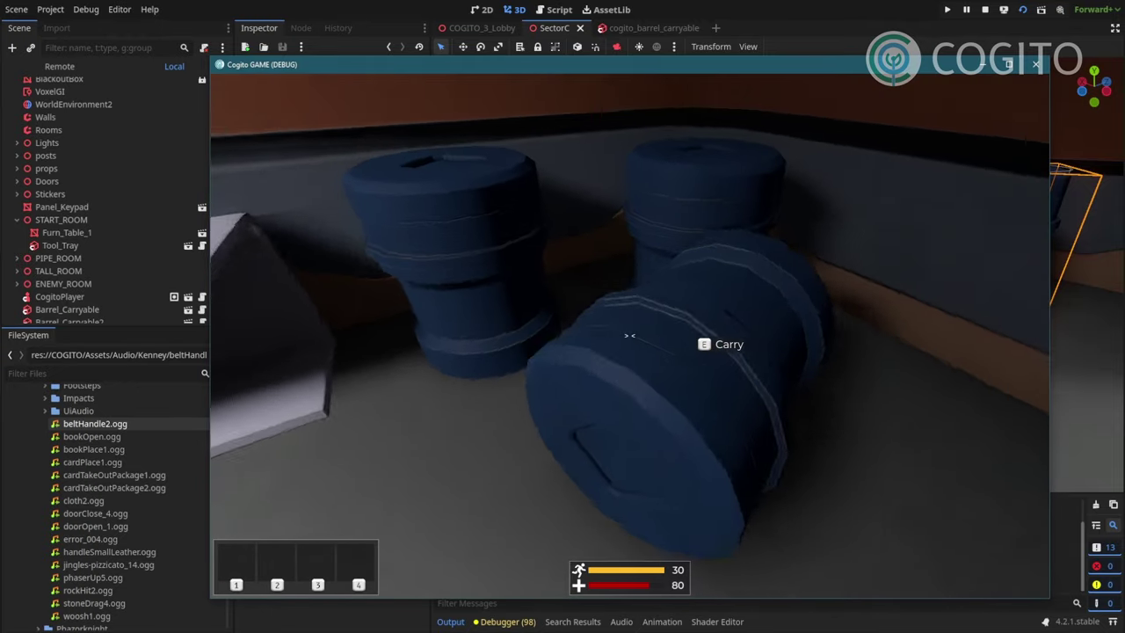
- Lift the tipped barrel, drop it onto the two standing barrels, and carry and drop it once more
key(e)
key(e)
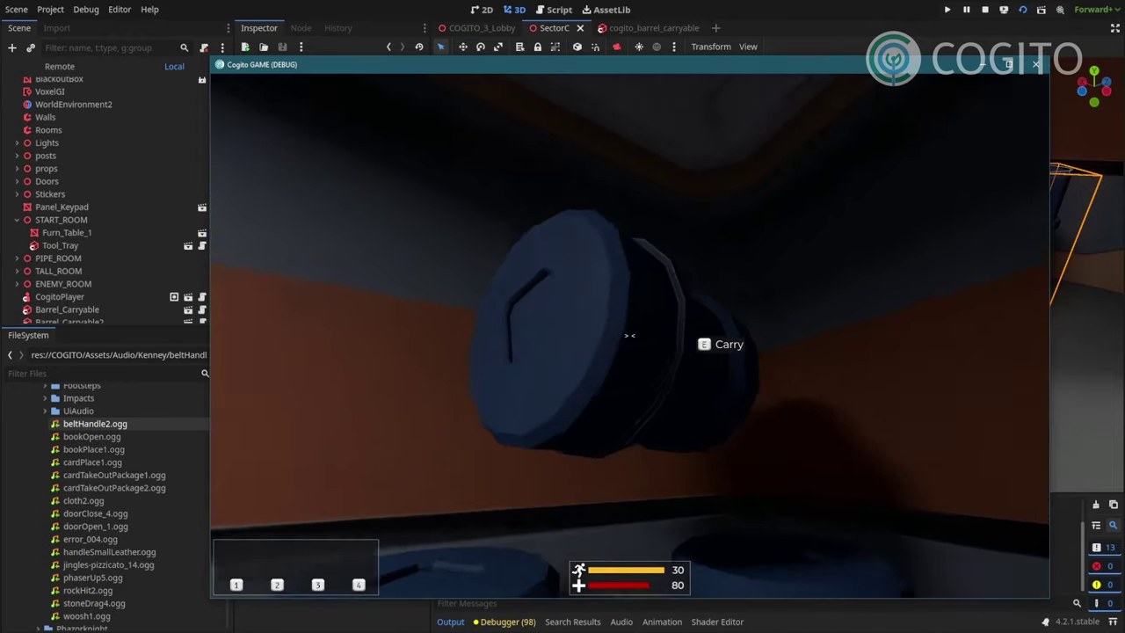
key(w)
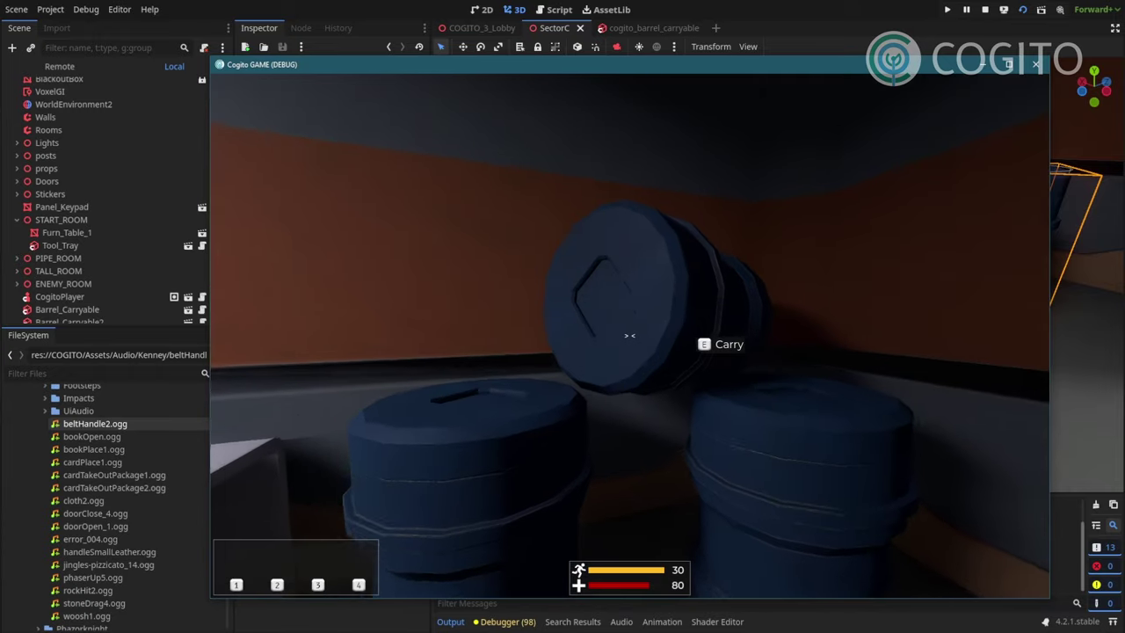
key(e)
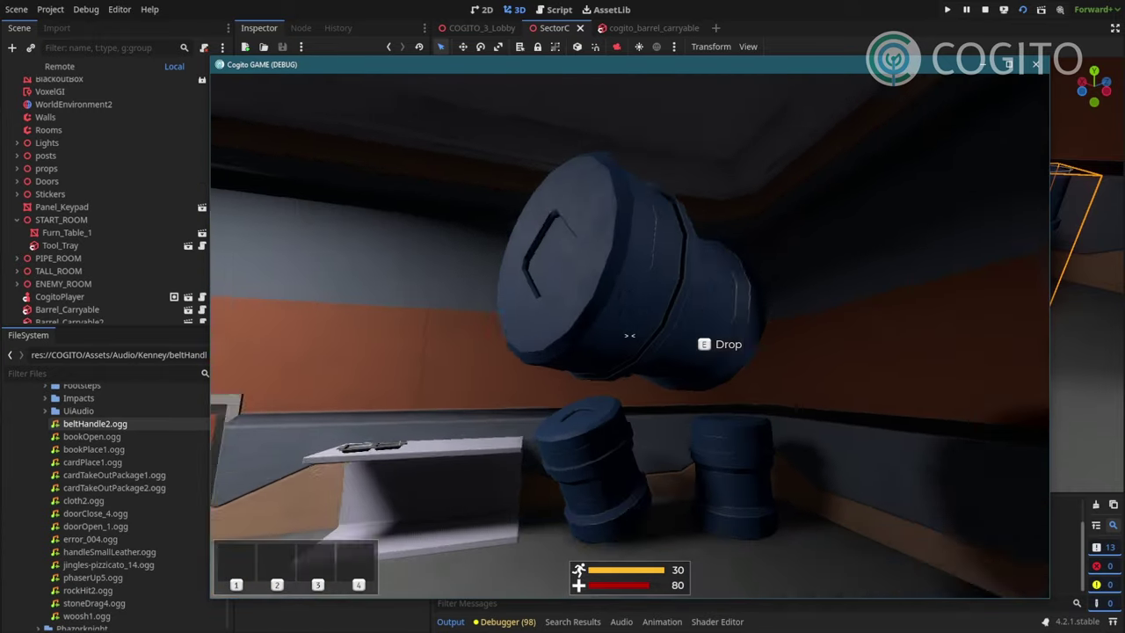
key(e)
key(s)
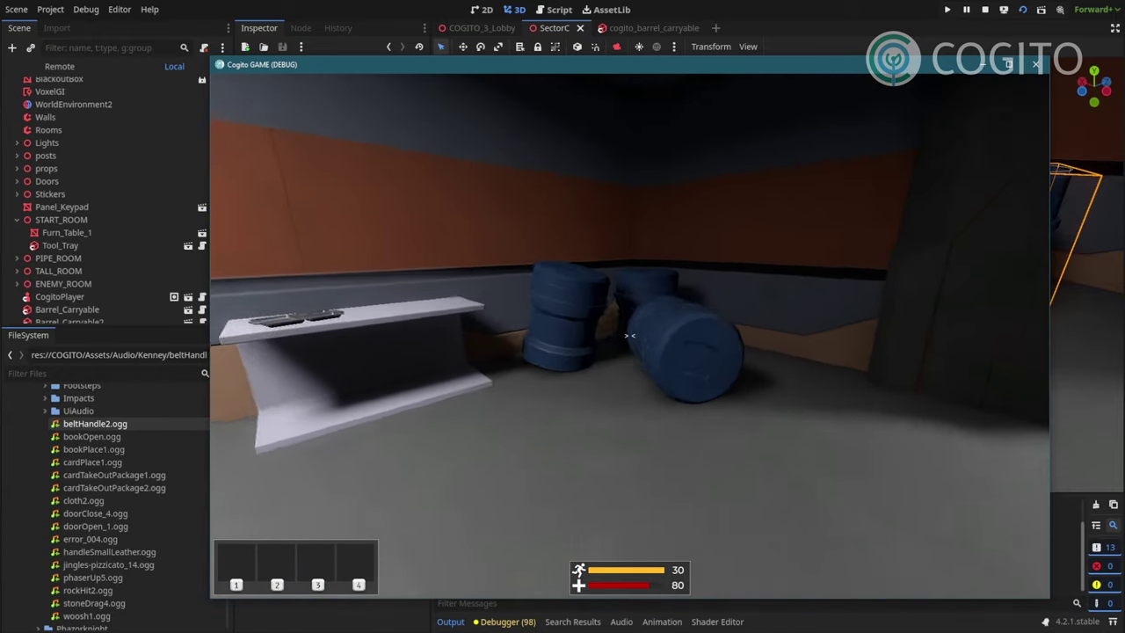
- Walk around the start room to examine the barrels, the tool tray on the table and the doors
key(w)
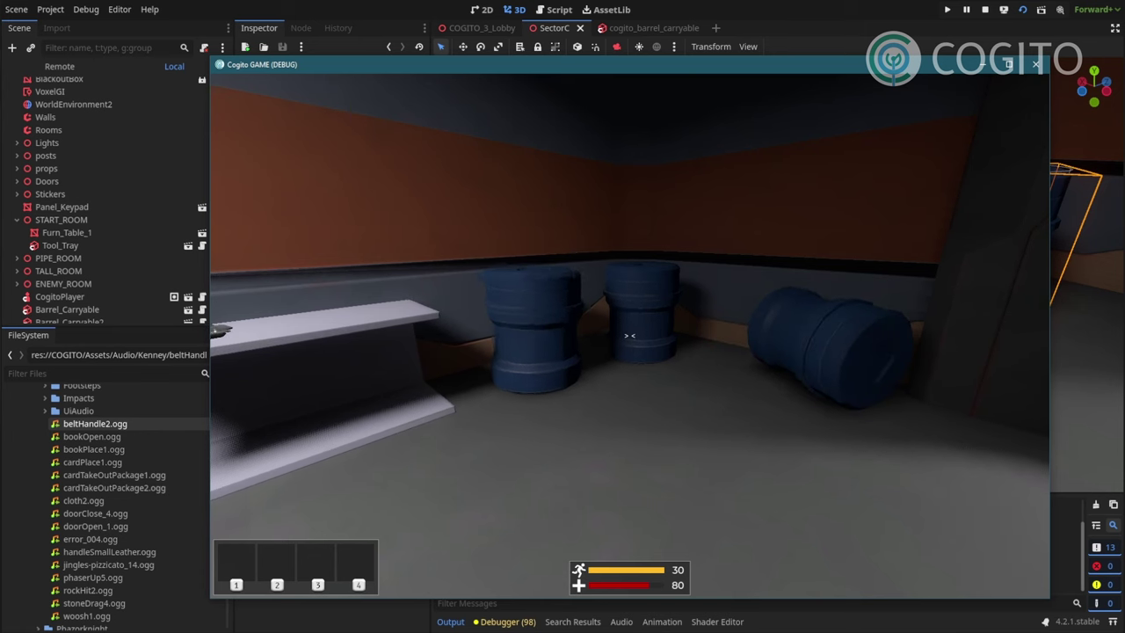
key(s)
key(a)
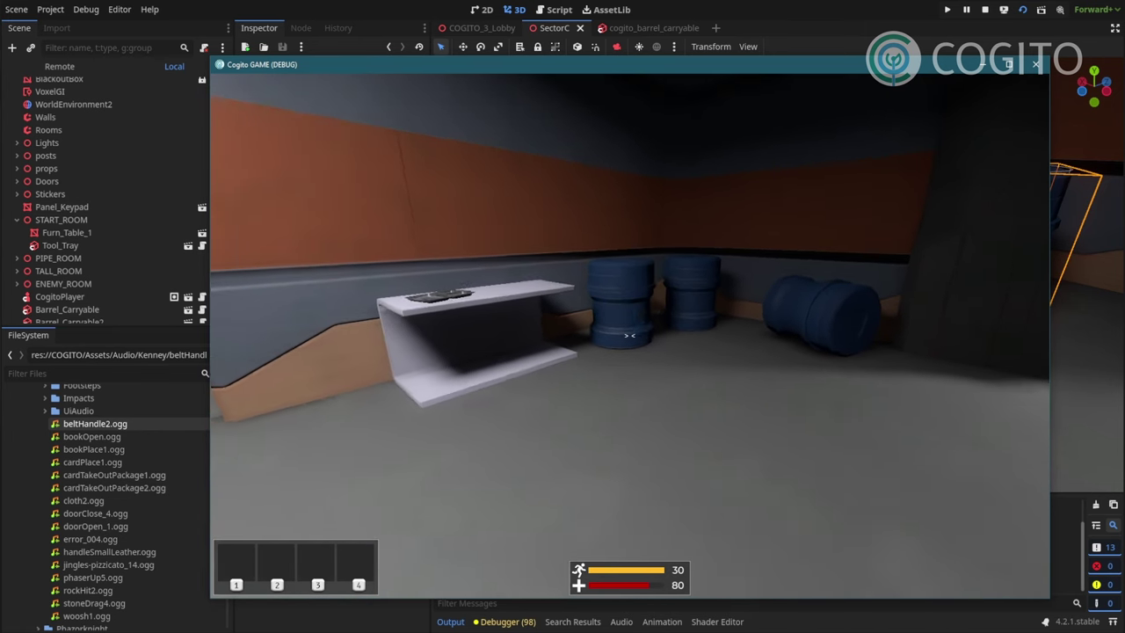
key(w)
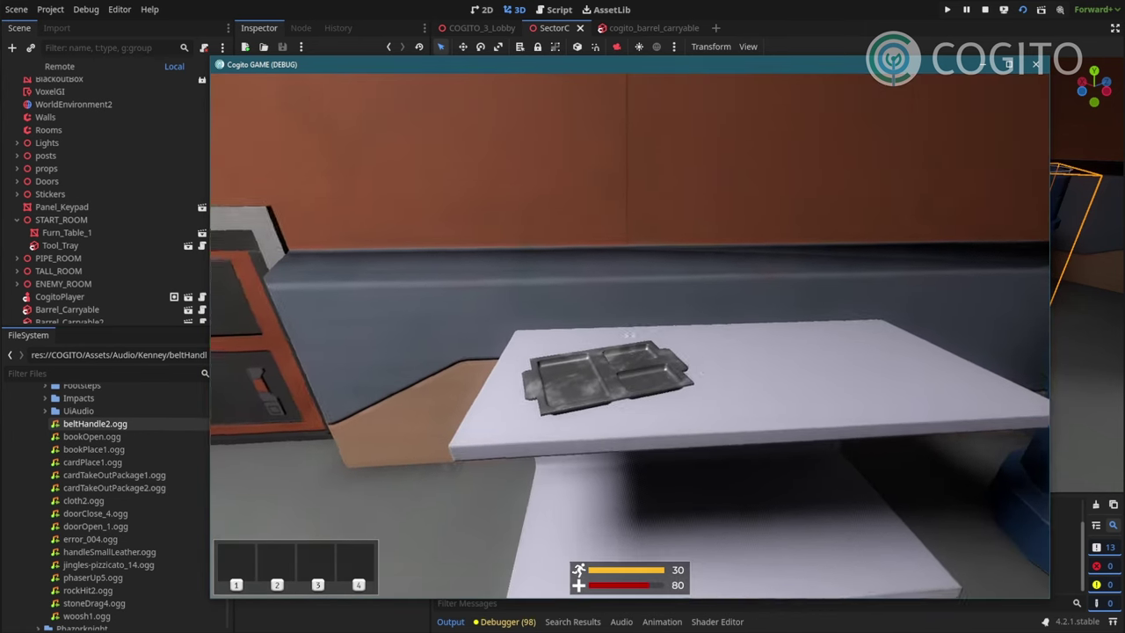
key(s)
key(d)
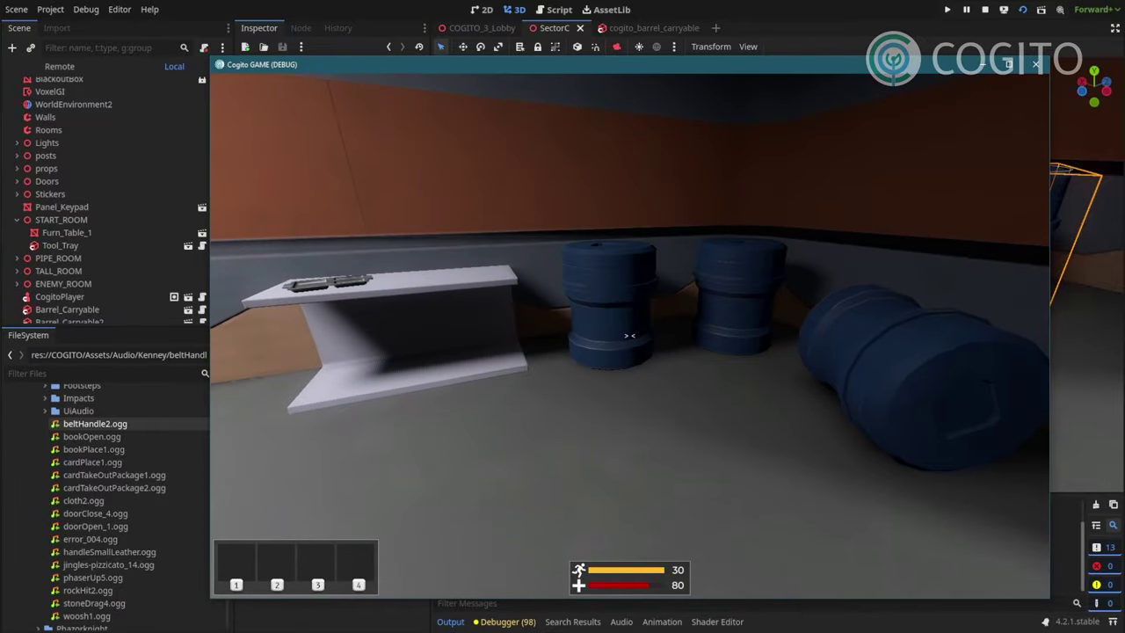
key(s)
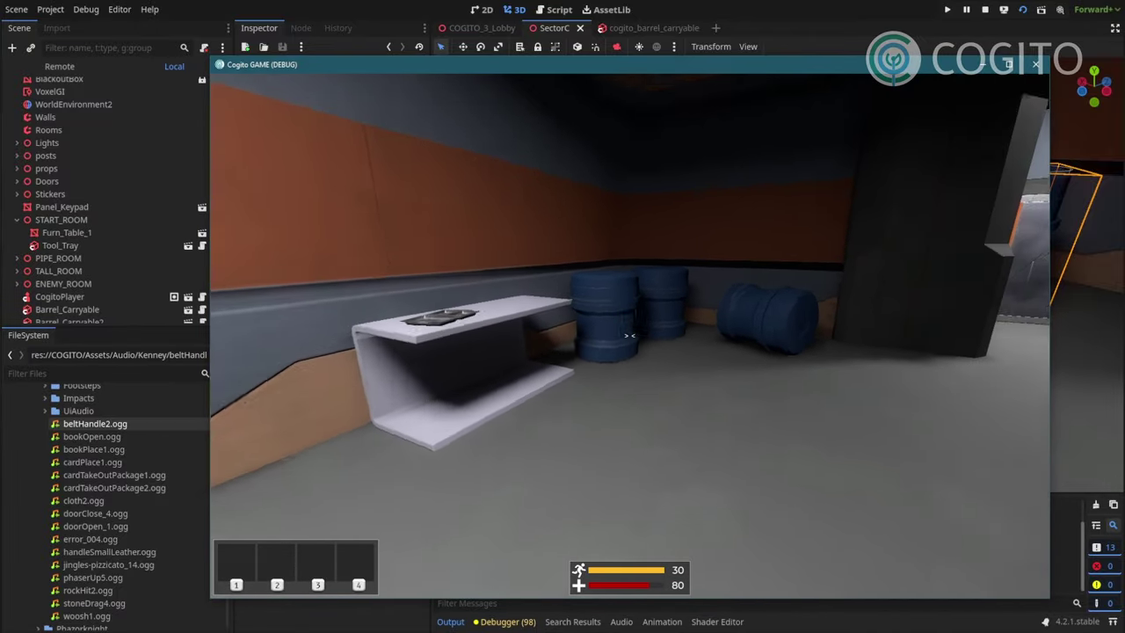
key(a)
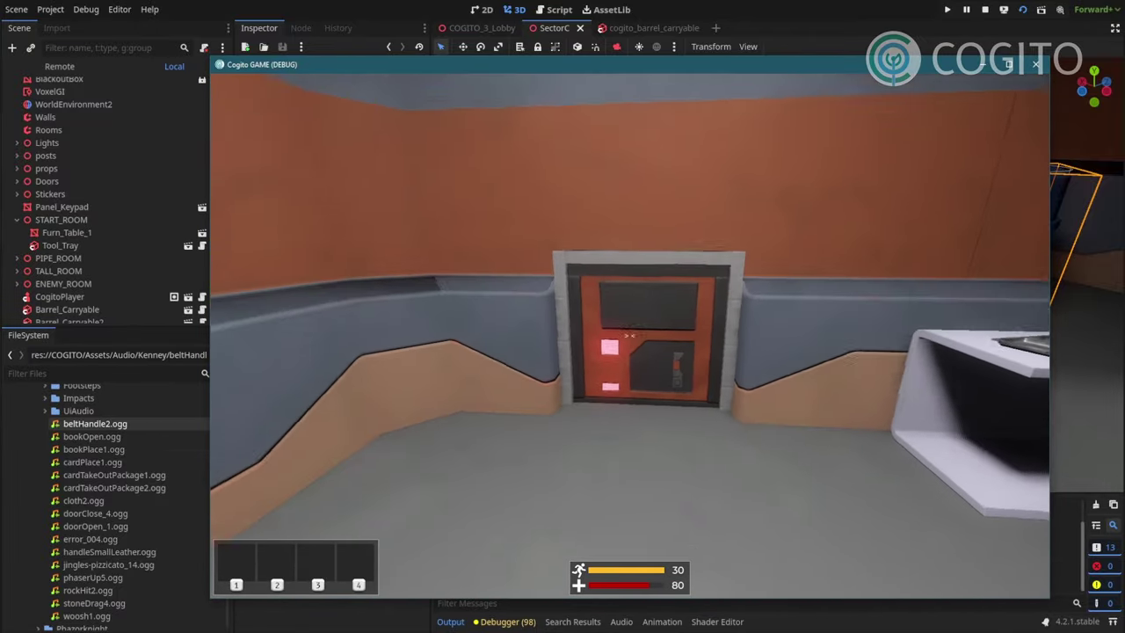
key(d)
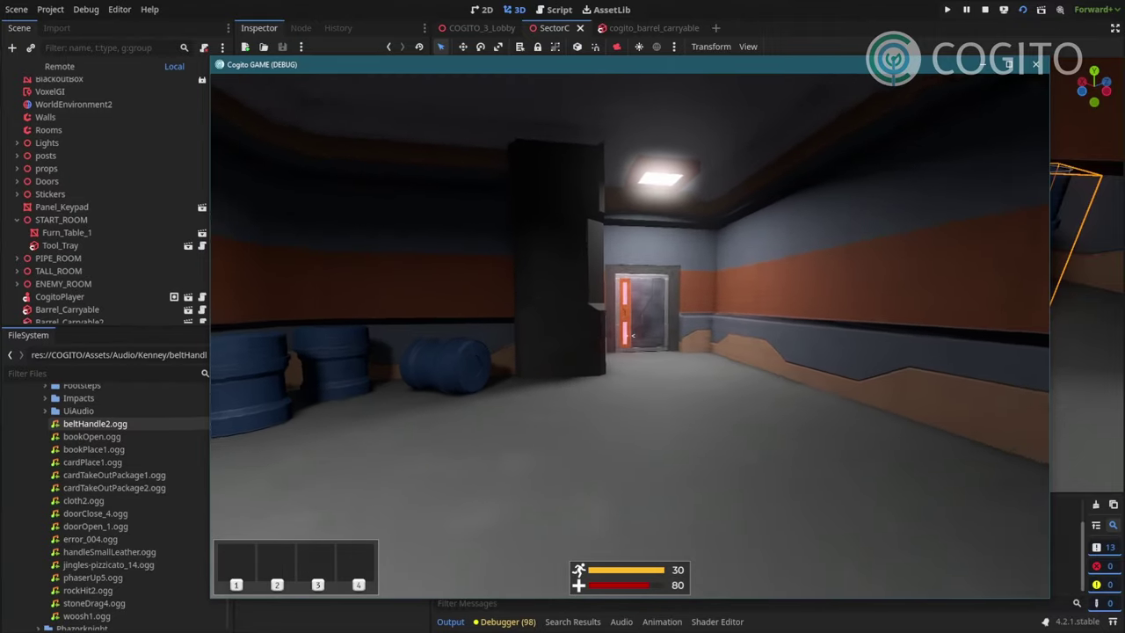